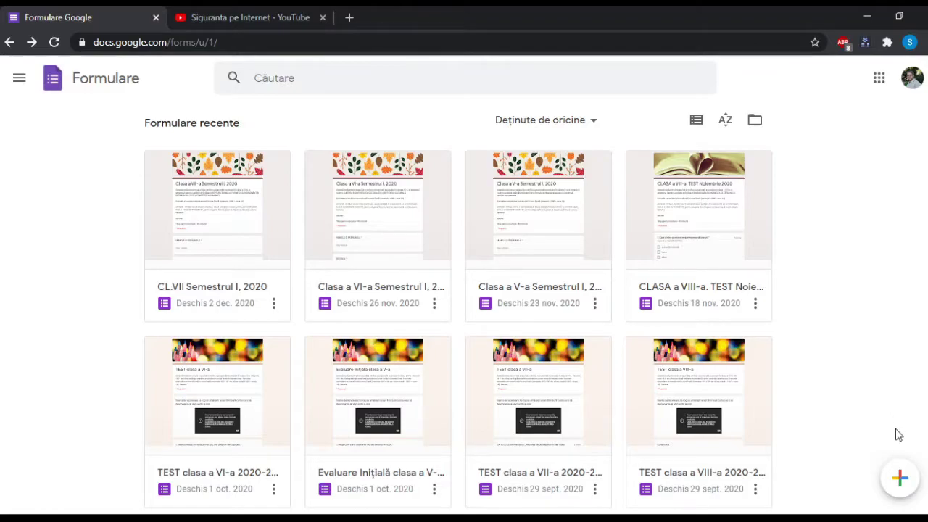
- Create a blank form and paste the class a V-a semester 1 evaluation text, with scoring rules and 40-minute limit, as its description
left_click(900, 481)
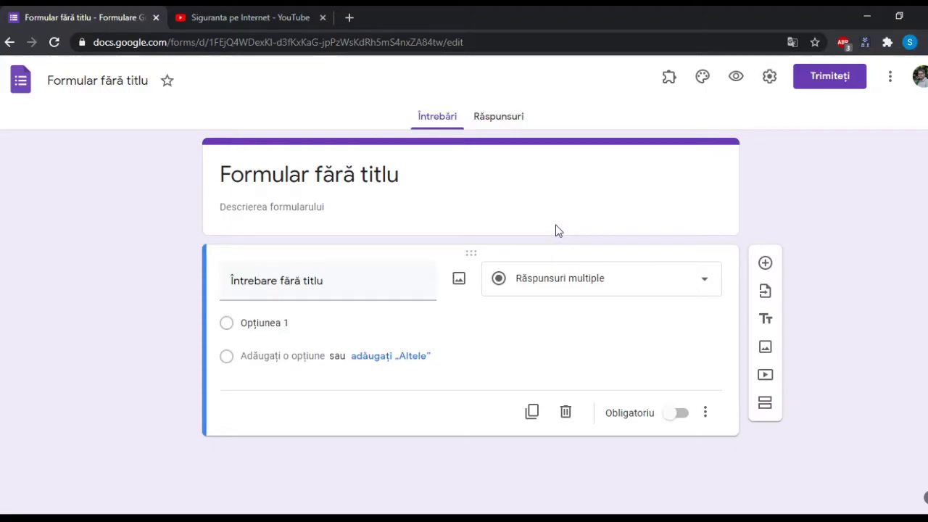
left_click(496, 516)
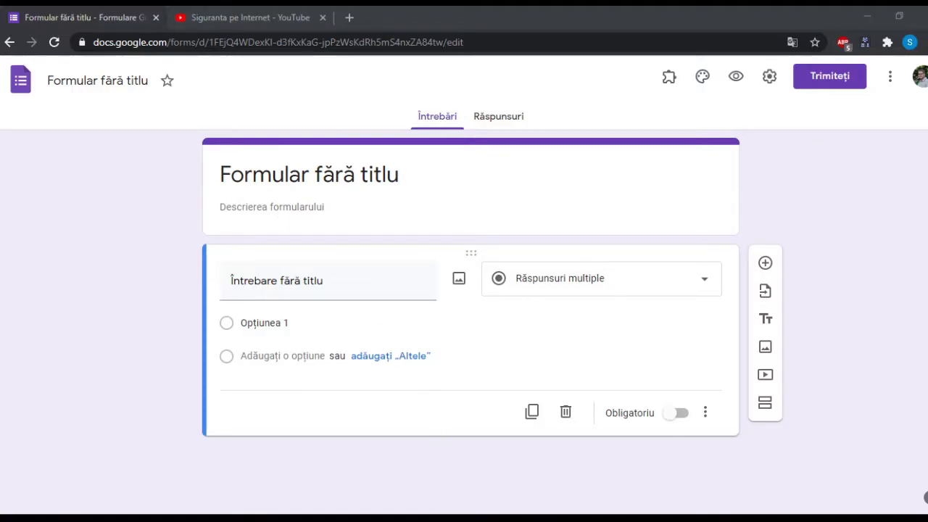
left_click(419, 373)
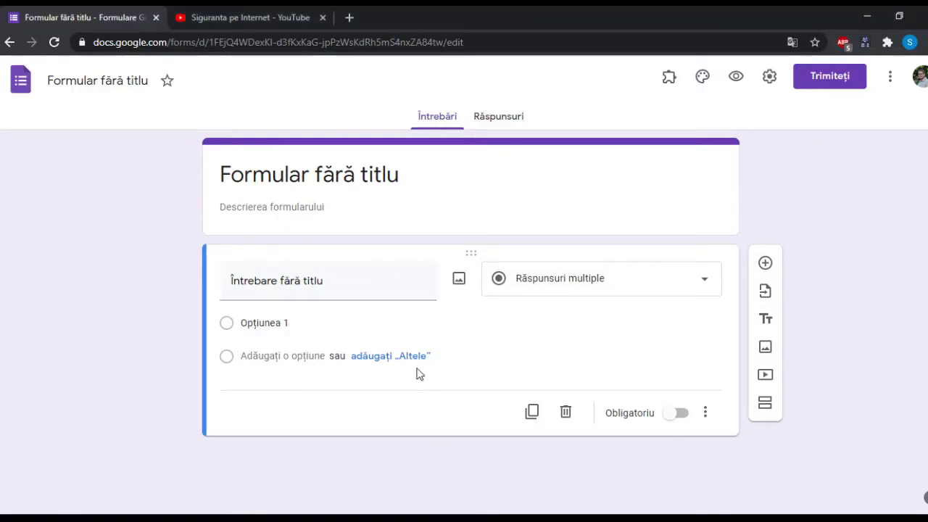
left_click(309, 206)
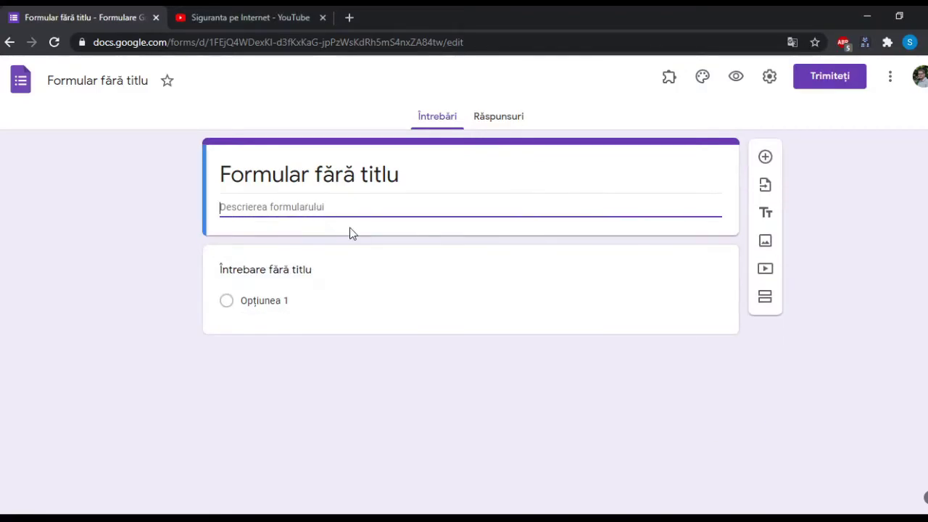
type("Această evaluare are scopul de a verifica cunoștințele acumulate în clasa a V-a, in semestrul 1 pentru unitatea de învățare Dreptul de a formula intrebari si raspunsuri si Universul opiniilor argumentate  Punctele acumulate se transformă în nota finală (exemplu: 100P = nota 10).  ATENȚIE. ITEMUL NU SE FRACȚIONEAZĂ. DACĂ GREȘEȘTI O VARIANTĂ LA O ÎNTREBARE, DAR AI 2 VARIANTE CORECTE, pentru alegerea făcută greșit se depunctează toată valoare itemului.  Succes!  Timp pentru rezolvare - 40 minute!")
- Replace the form's title with "TEST CLASA A V-A"
left_click(399, 181)
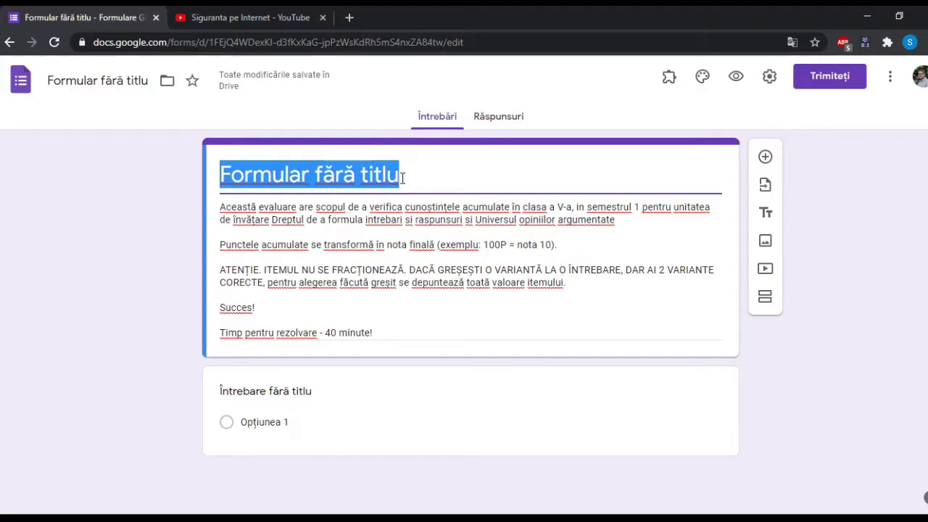
type("trs")
key("BackSpace")
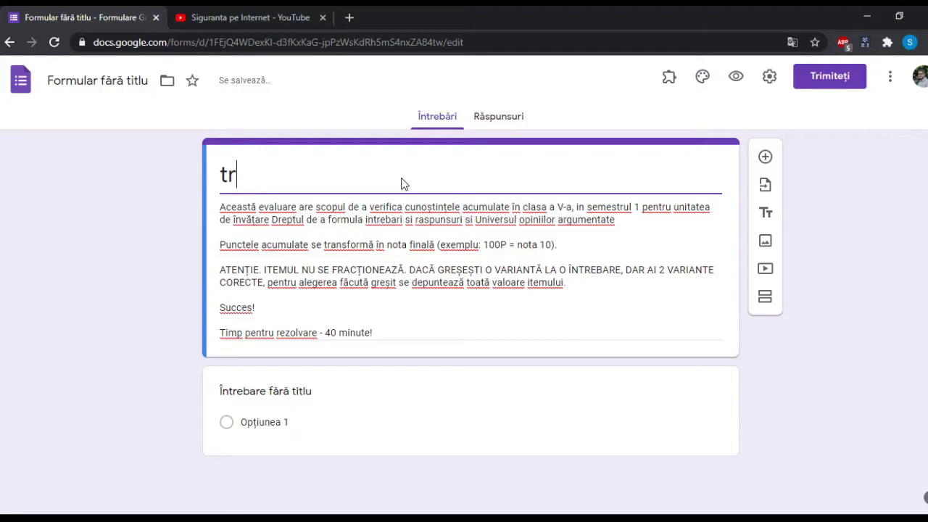
key("BackSpace")
key("BackSpace")
type("tes")
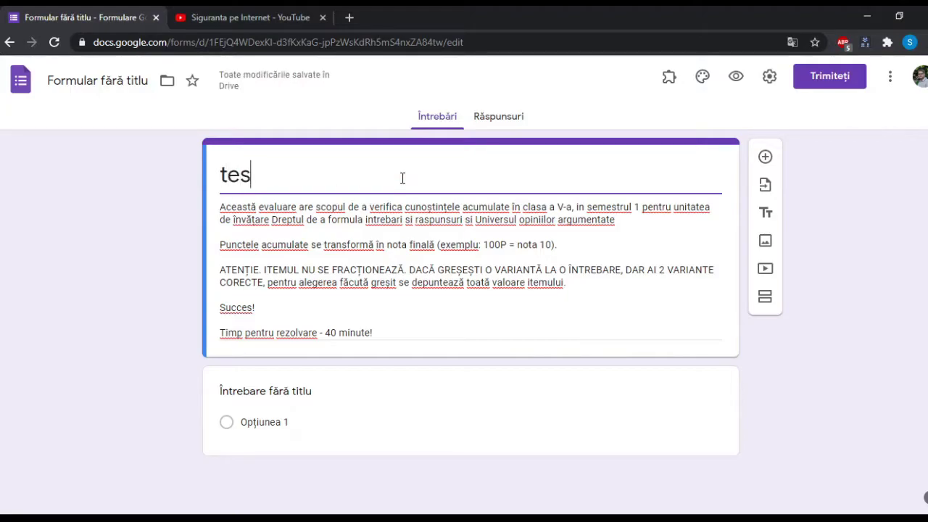
key("BackSpace")
key("BackSpace")
key("BackSpace")
type("TEST CLASA A V-A")
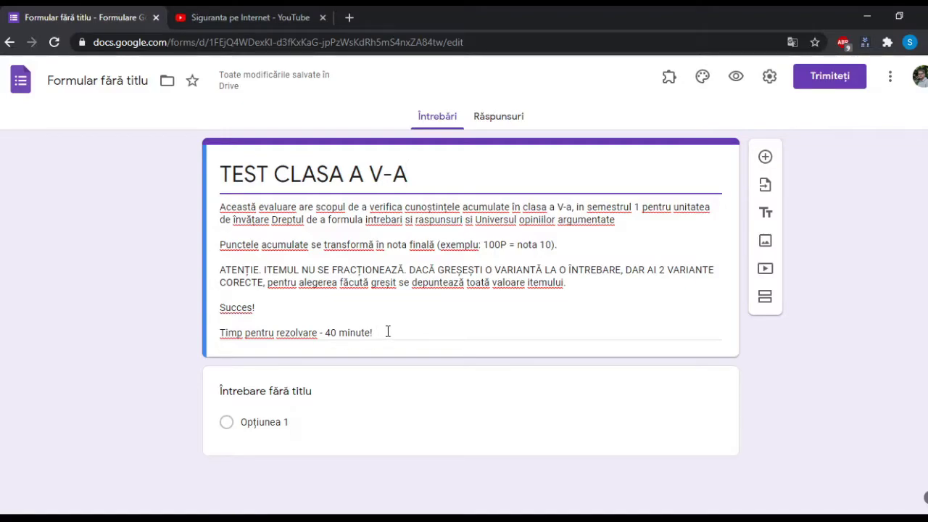
left_click_drag(222, 173, 421, 174)
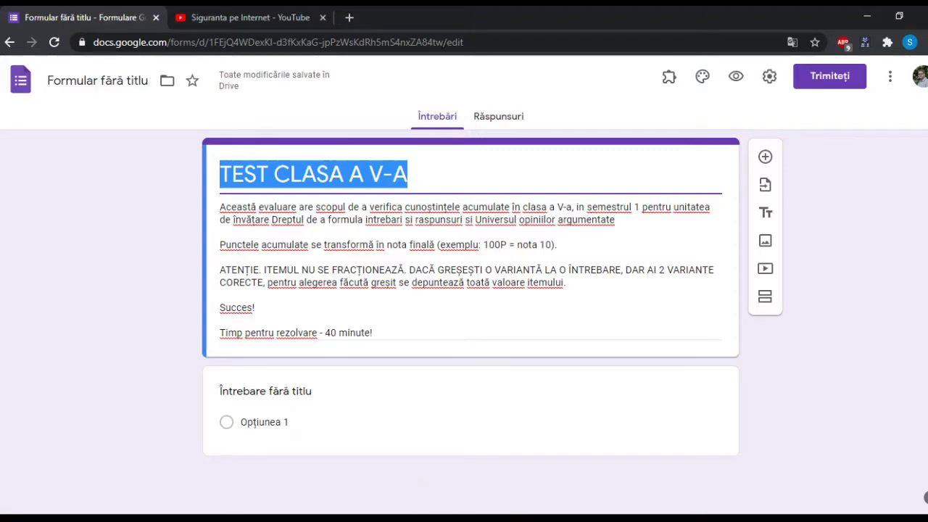
- Title the first question "NUMELE ȘI PRENUMELE TĂU" and use the "Răspuns scurt" answer type
left_click(286, 400)
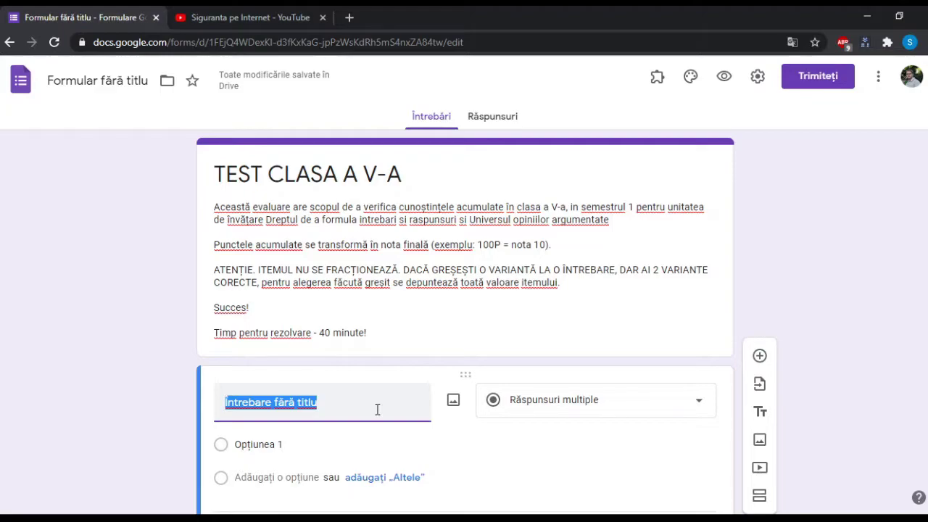
type("NU")
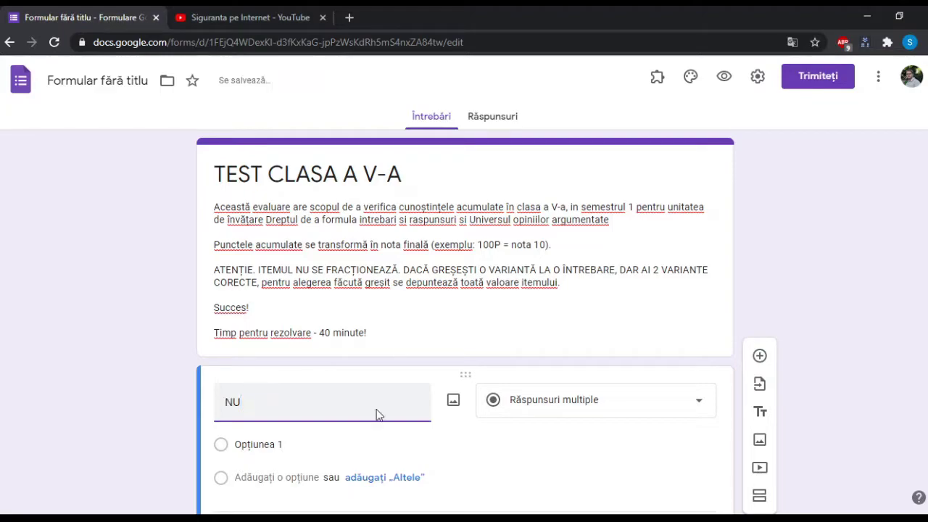
type("MELE ȘI PRENUMELE")
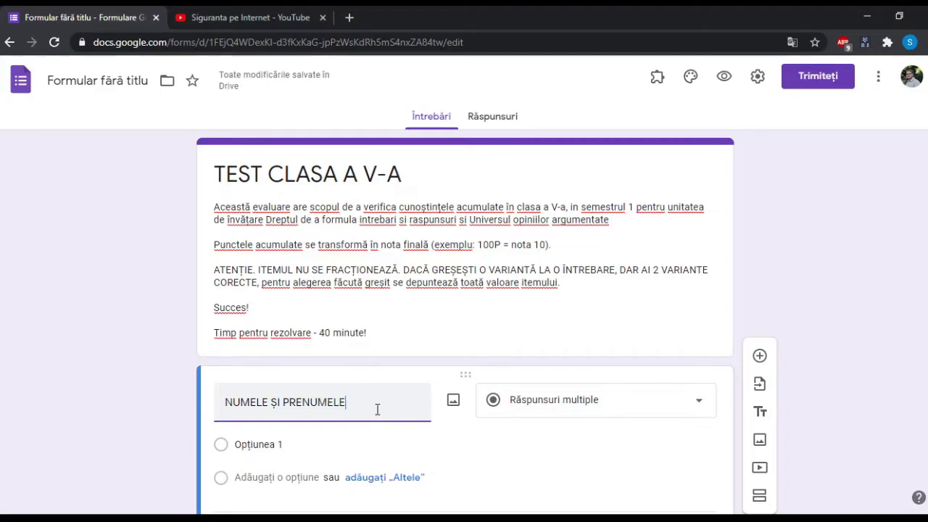
type(" TĂU")
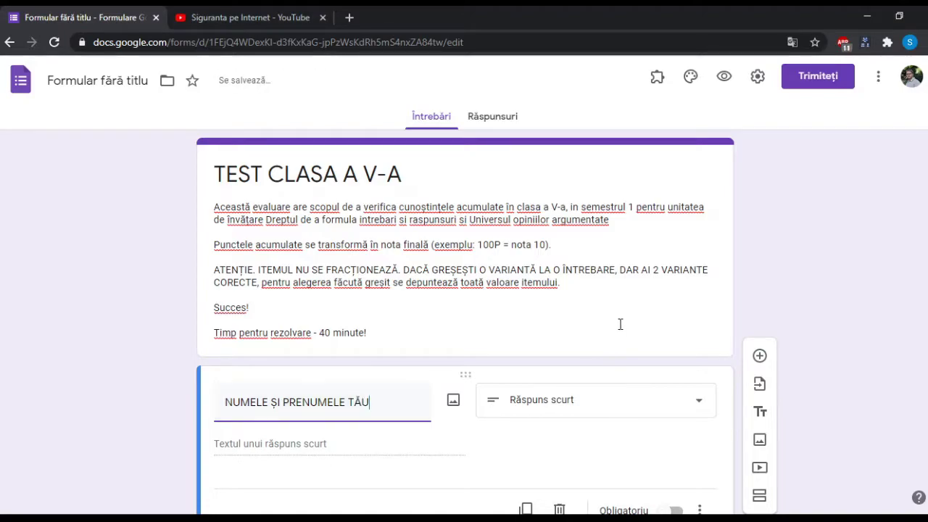
scroll(617, 326, "down", 2)
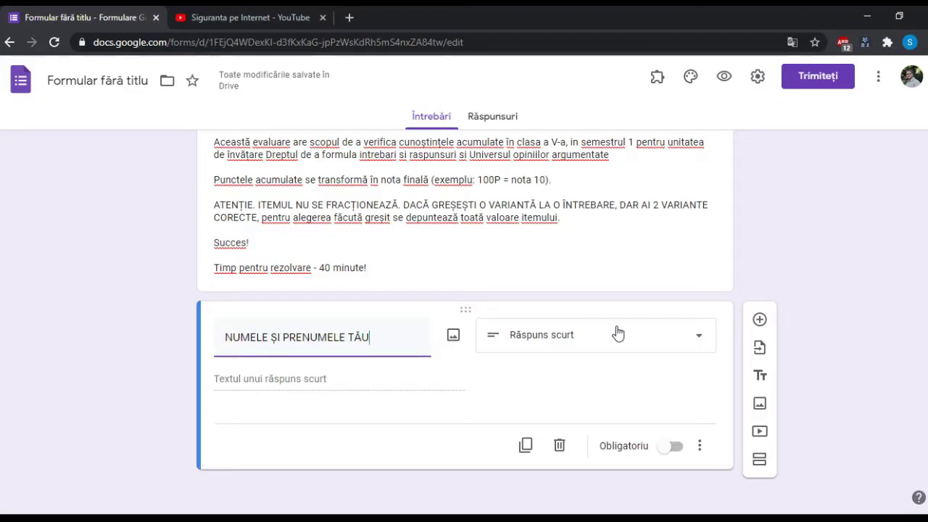
left_click(638, 352)
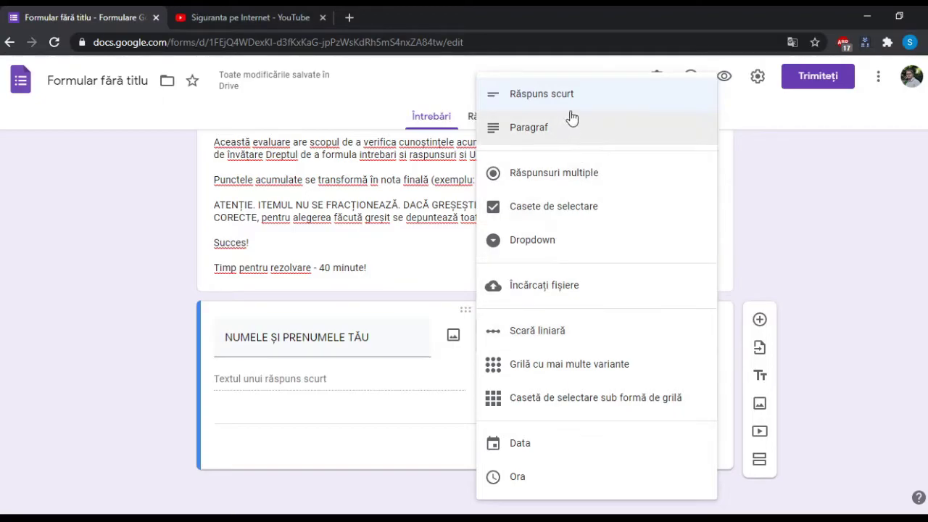
left_click(595, 105)
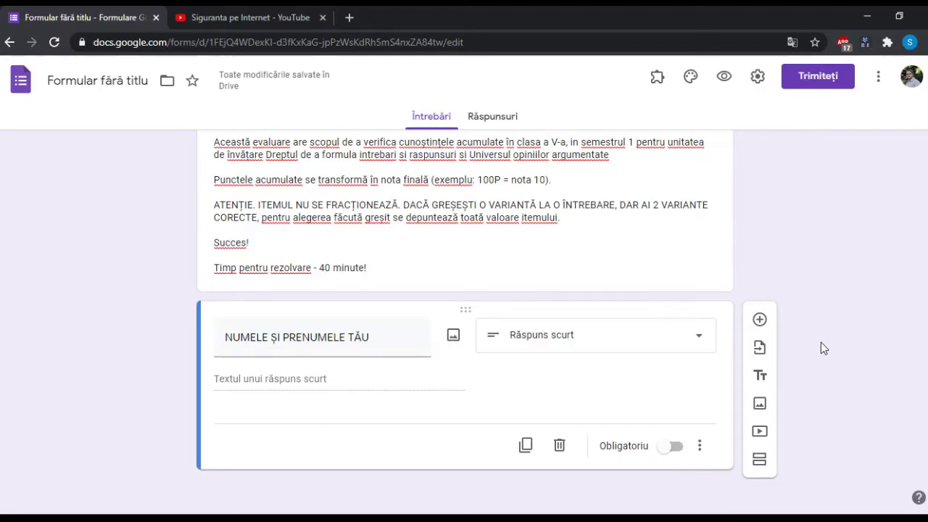
- Make the "NUMELE ȘI PRENUMELE TĂU" question required
left_click(684, 450)
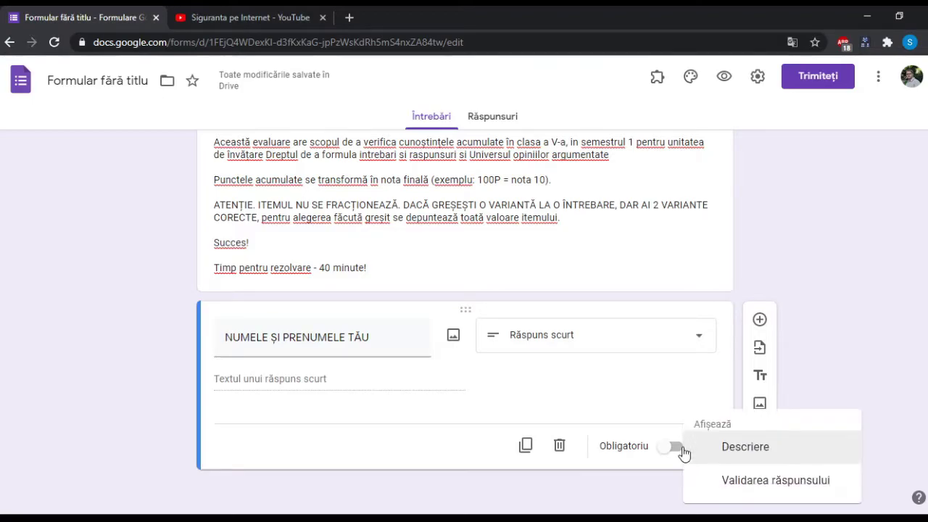
left_click(683, 451)
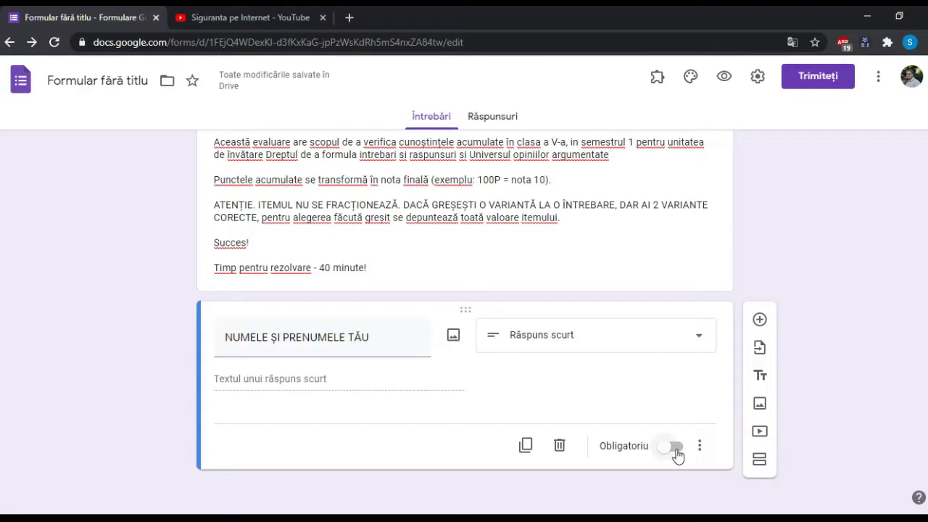
left_click(676, 448)
- Duplicate the name question and retitle the copy "ȘCOALA UNDE ÎNVEȚI"
left_click(525, 442)
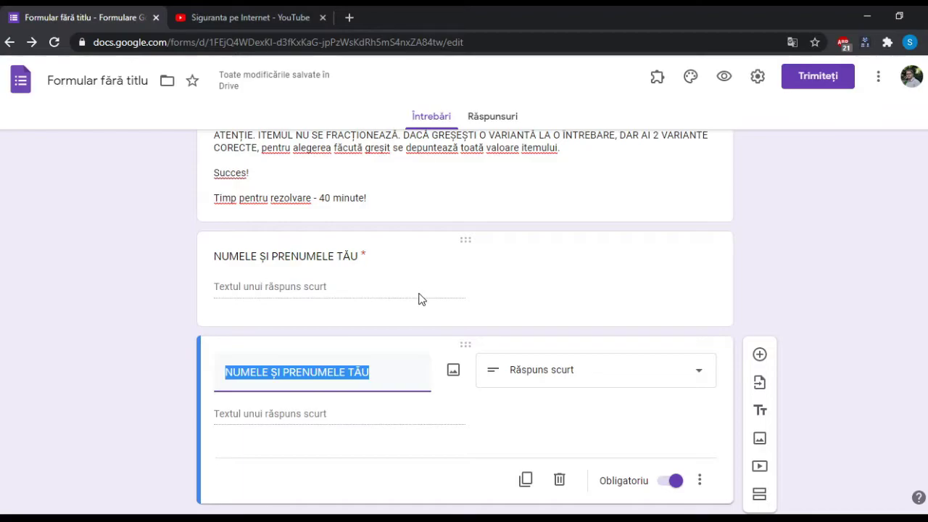
type("Ș")
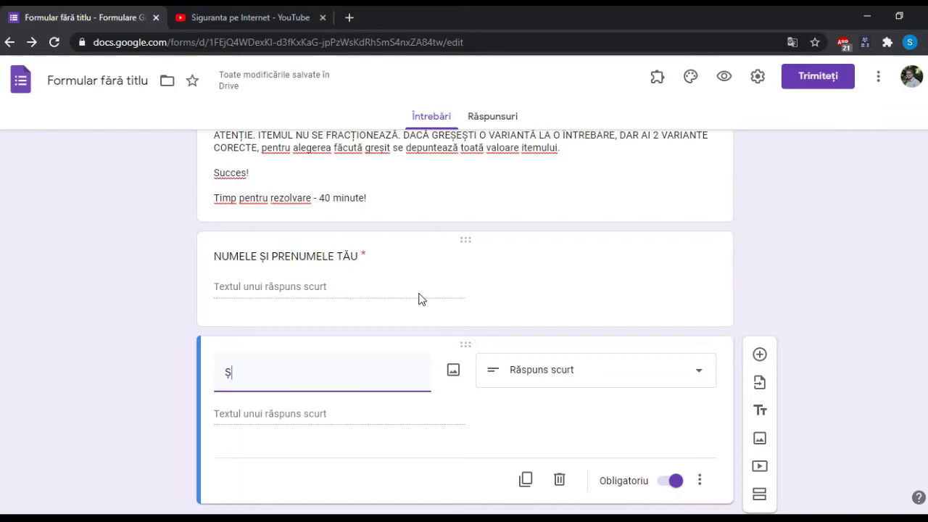
type("COALA UNDE ÎNVEȘI")
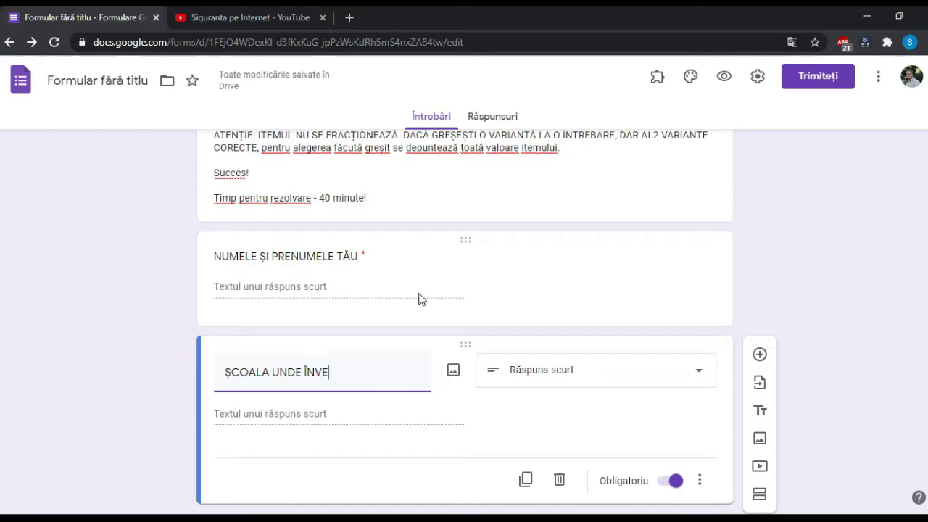
key("BackSpace")
key("BackSpace")
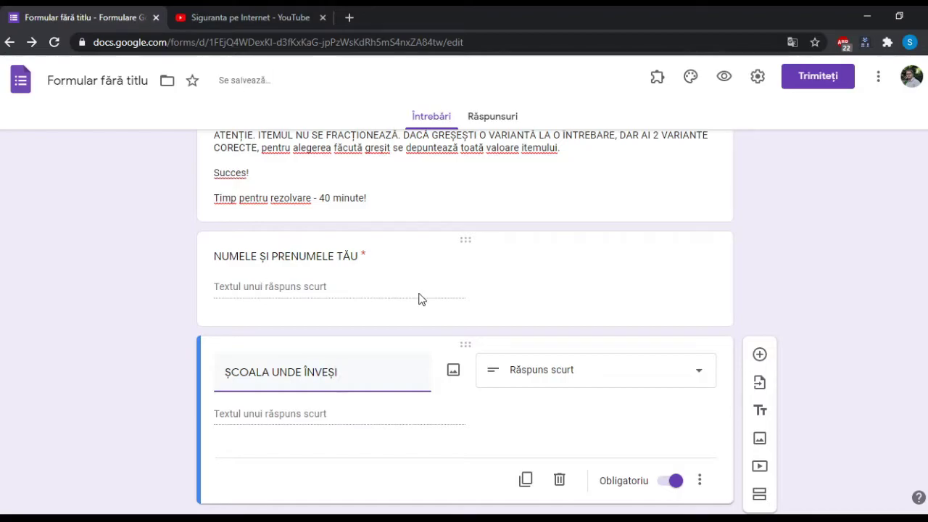
type("ȚI")
scroll(420, 298, "down", 1)
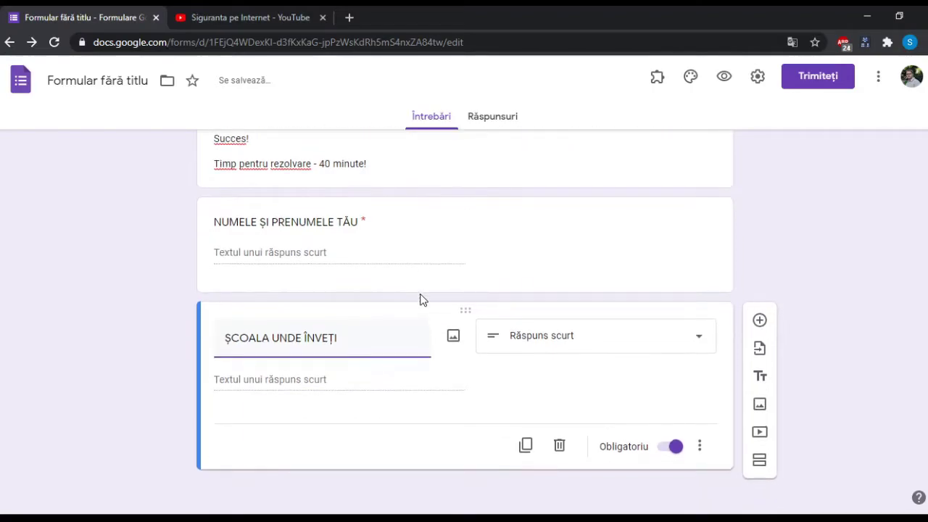
- Change the school question to the Dropdown type with the options "ȘCOALA 1" and "ȘCOALA 2"
left_click(620, 350)
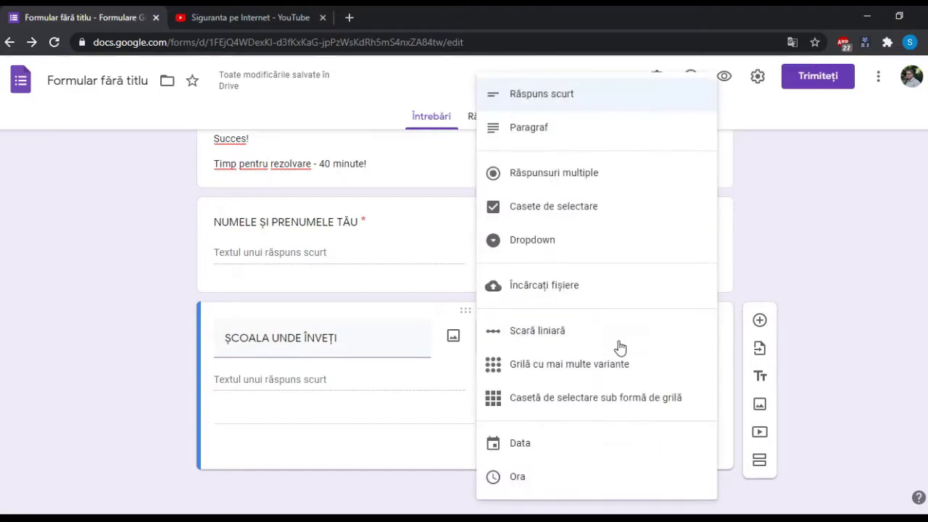
left_click(572, 250)
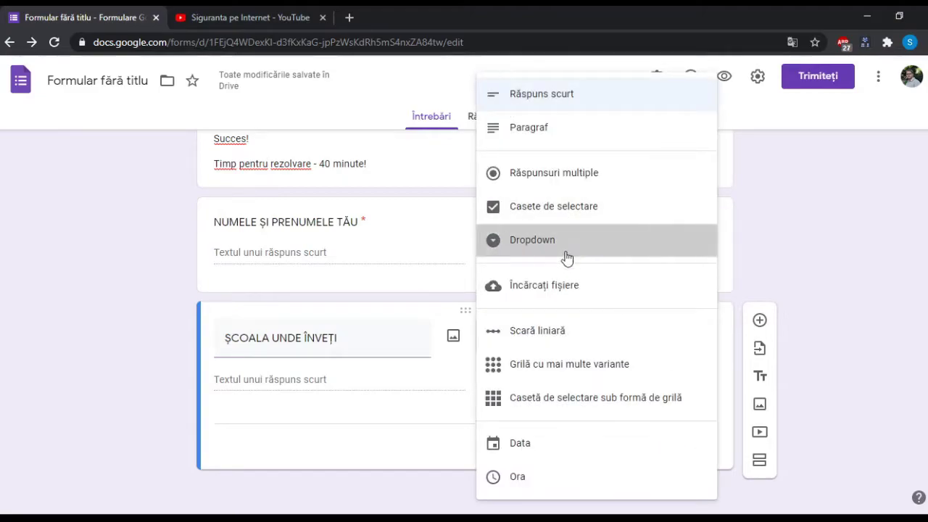
left_click(308, 382)
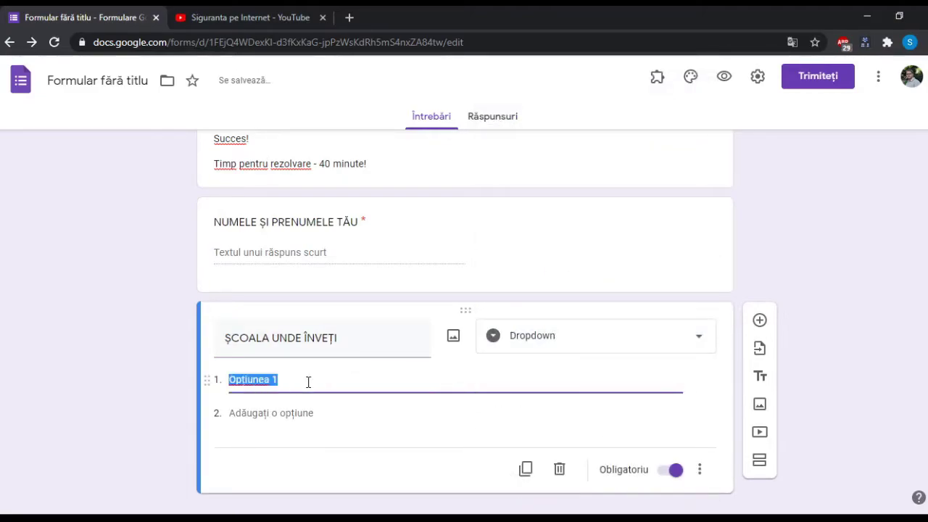
type("ȘCOALA 1")
left_click(232, 412)
type("ȘCO")
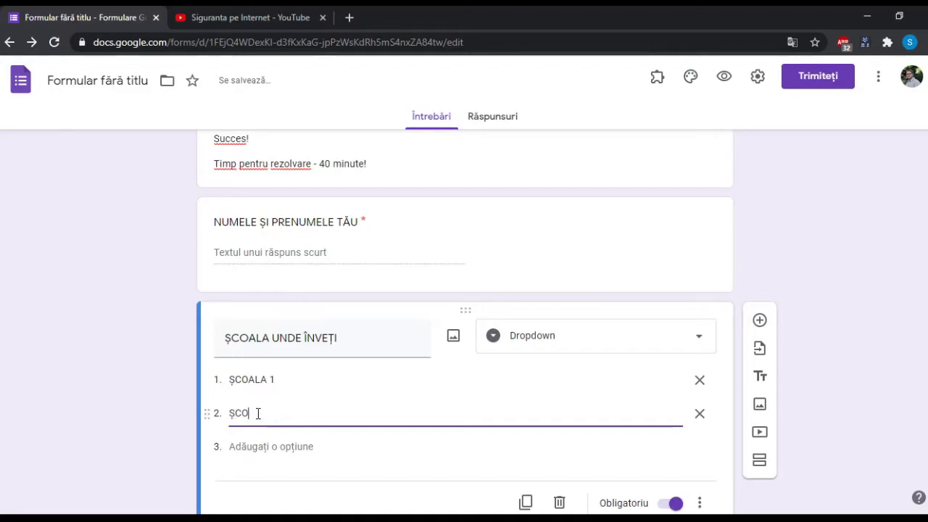
type("ALA 2")
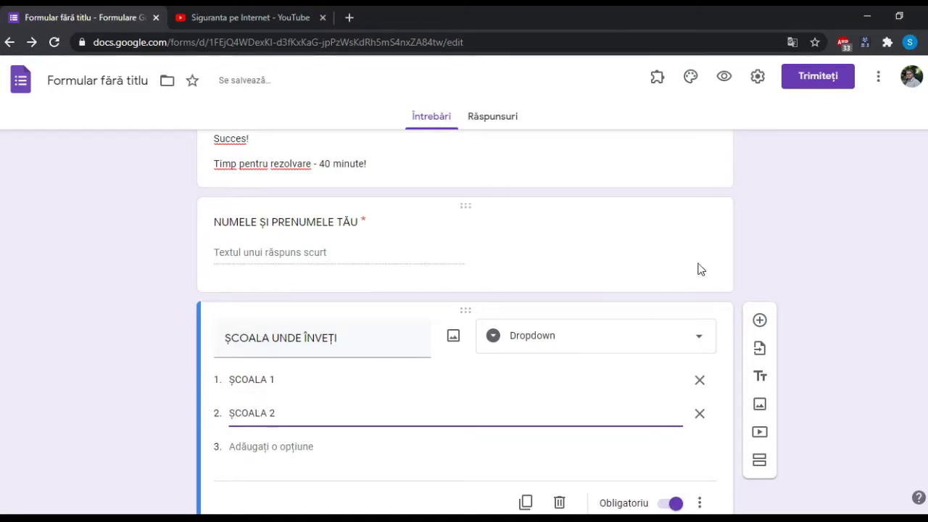
scroll(629, 272, "down", 1)
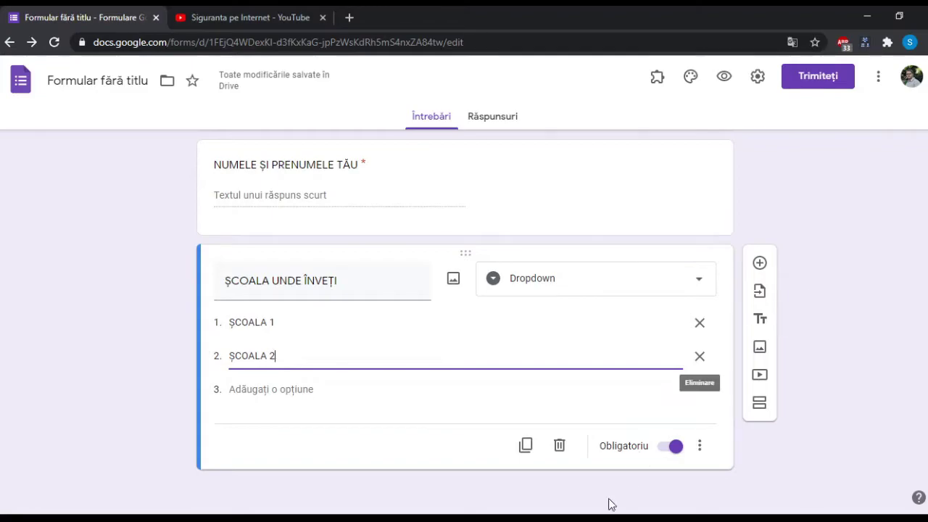
- Duplicate the school question and retitle the copy "1.Ce este Convenția cu privire la drepturile copilului?"
left_click(526, 445)
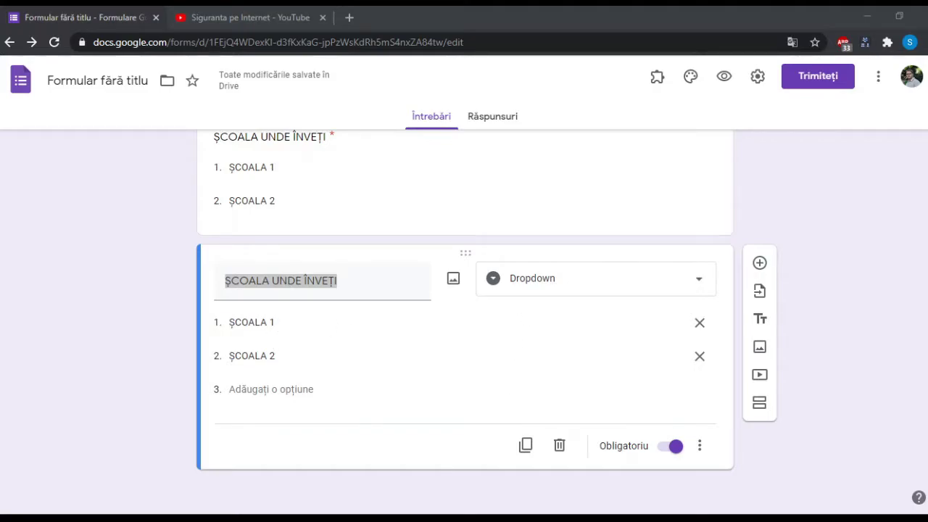
key("alt+Tab")
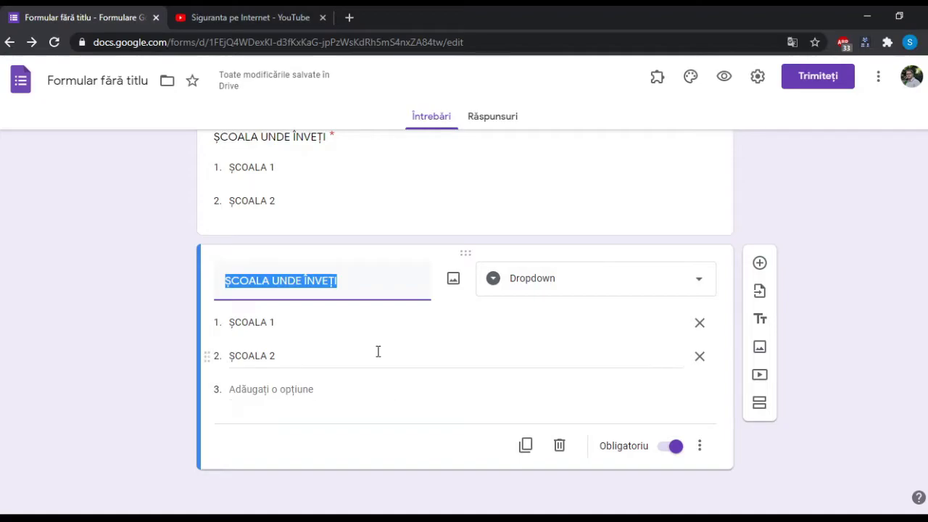
type("1.Ce este Convenția cu privire la drepturile copilului?")
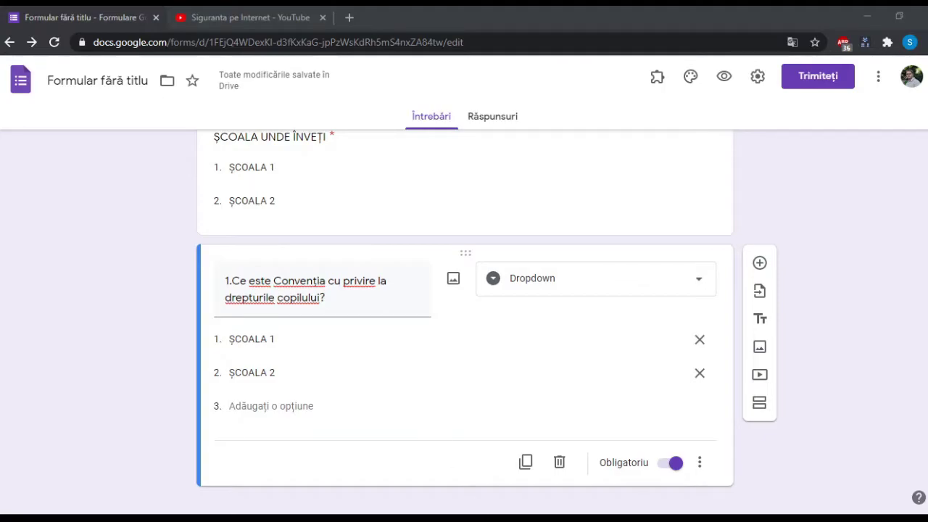
- Set question 1's first option to "document în care sunt precizate cele mai importante drepturi necesare pentru ca orice copil să crească sănătos și fericit."
left_click(311, 341)
type("document în care sunt precizate cele mai importante drepturi necesare pentru ca orice copil să crească sănătos și fericit.")
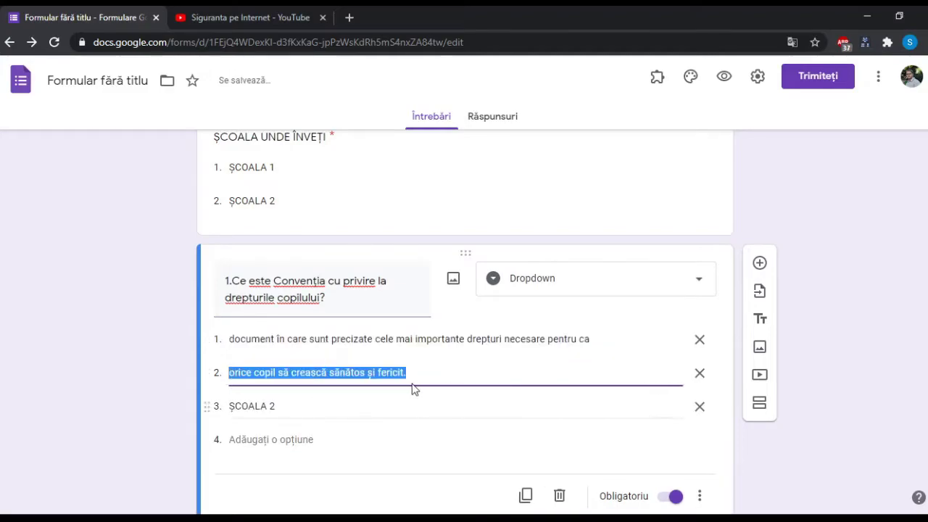
left_click(416, 374)
left_click_drag(417, 373, 228, 374)
key("ctrl+c")
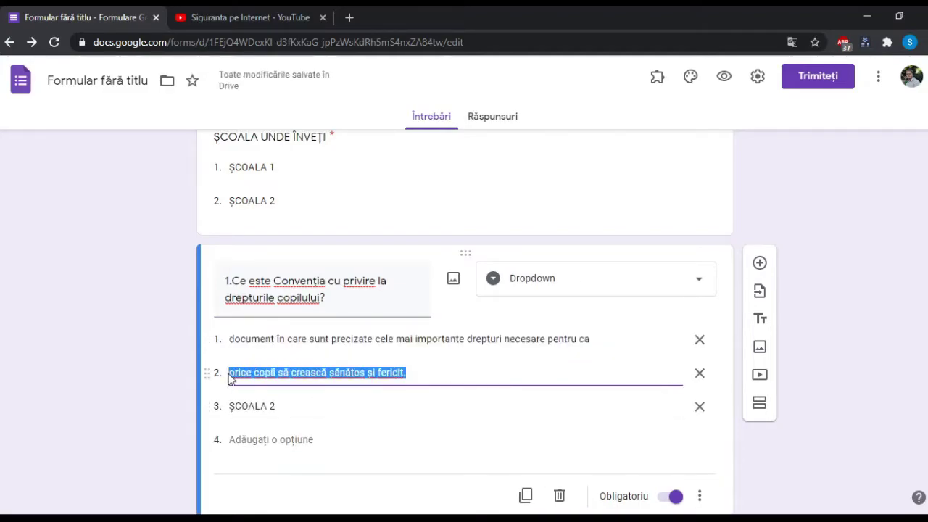
left_click(616, 341)
left_click(624, 336)
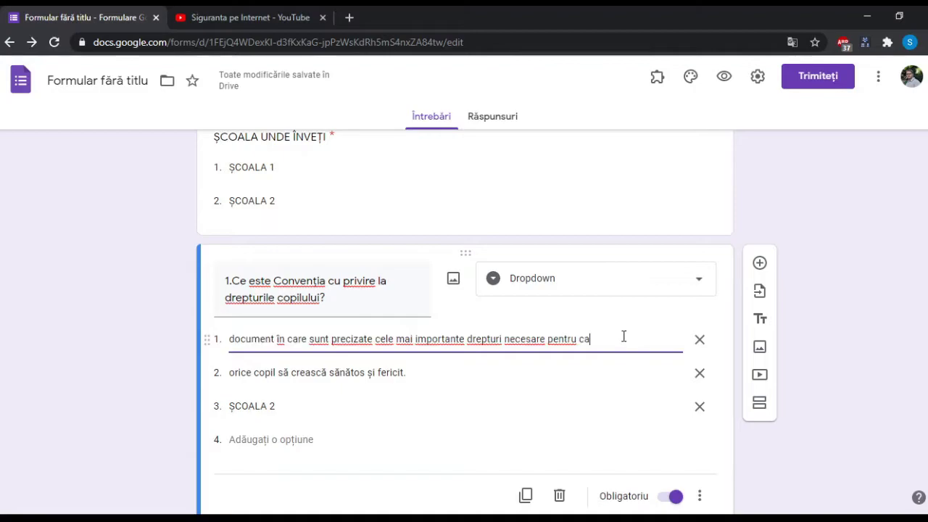
key("ctrl+v")
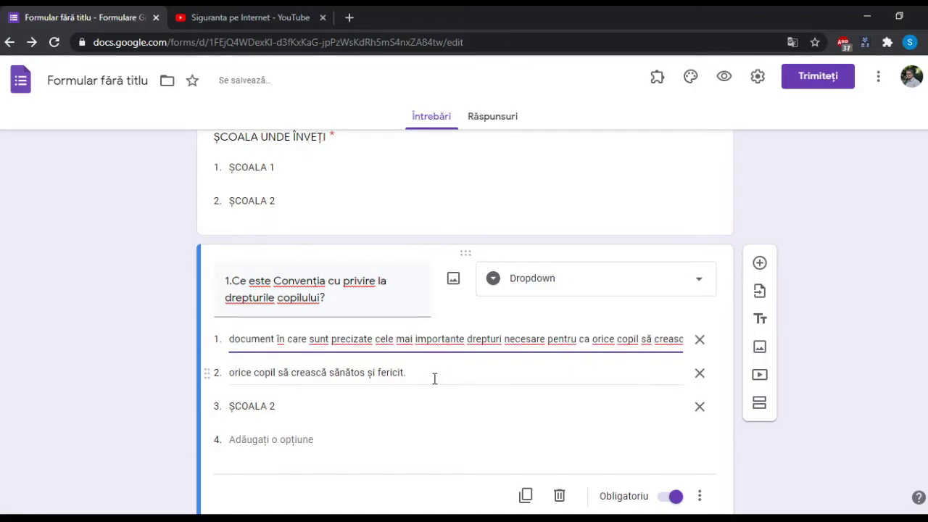
- Remove the leftover "ȘCOALA 2" option and set the second option to "un document în care sunt trecute doar responsabilitățile copilului"
left_click(435, 379)
key("BackSpace")
left_click(324, 408)
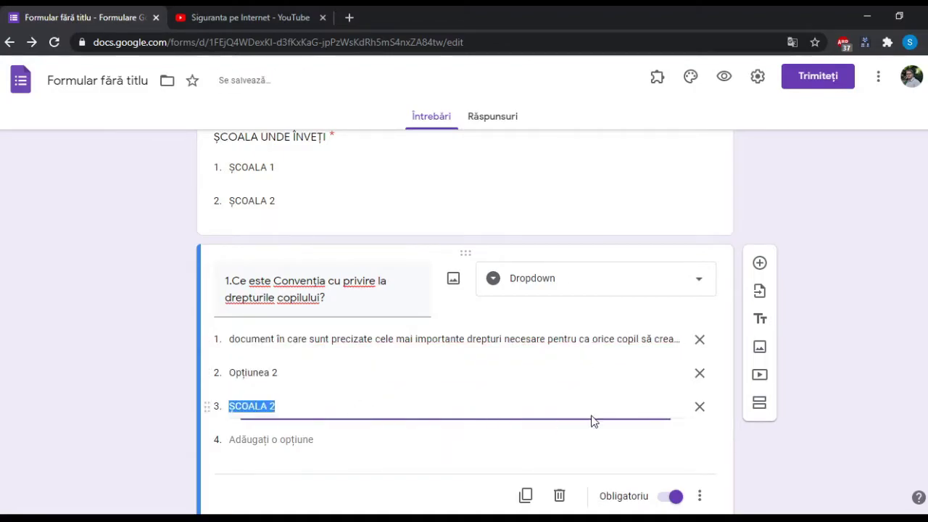
left_click(699, 407)
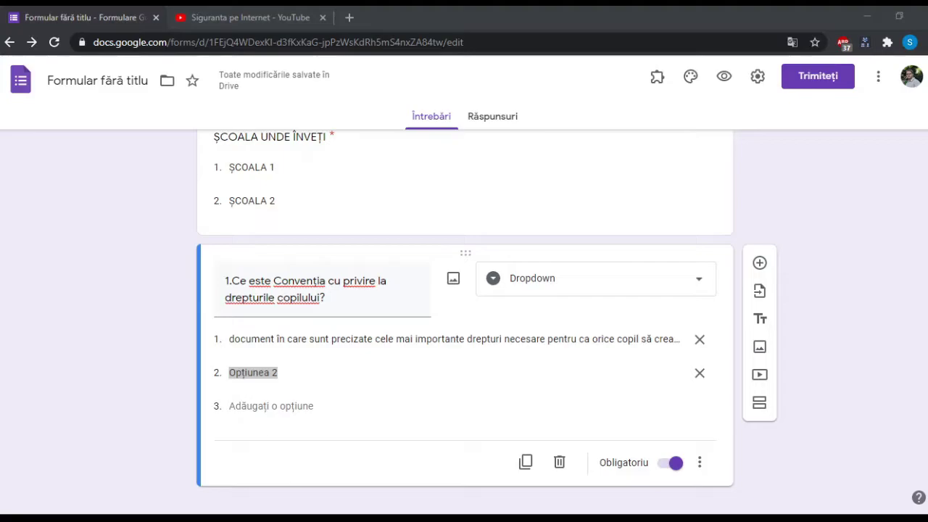
key("alt+Tab")
type("un document în care sunt trecute doar responsabilitățile copilului")
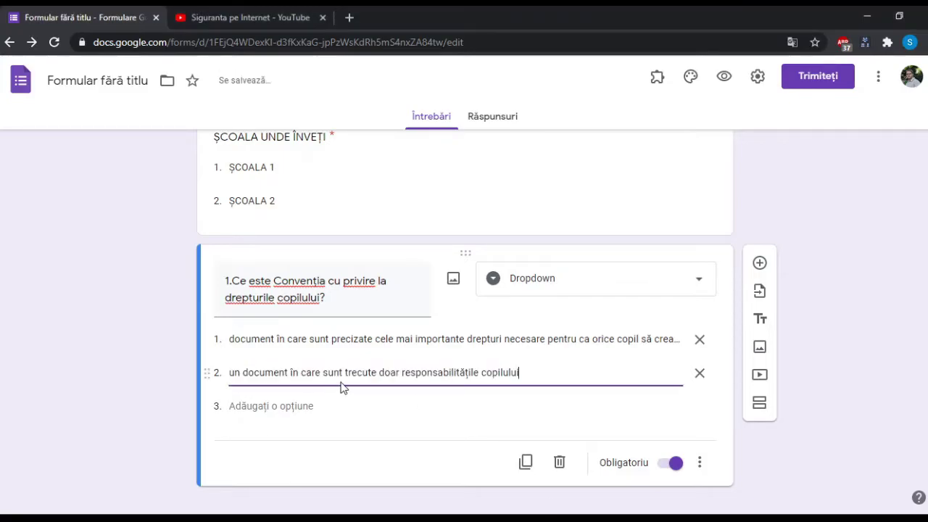
- Change question 1 to the Răspunsuri multiple type and add the description "ALEGERE UNICA"
left_click(583, 283)
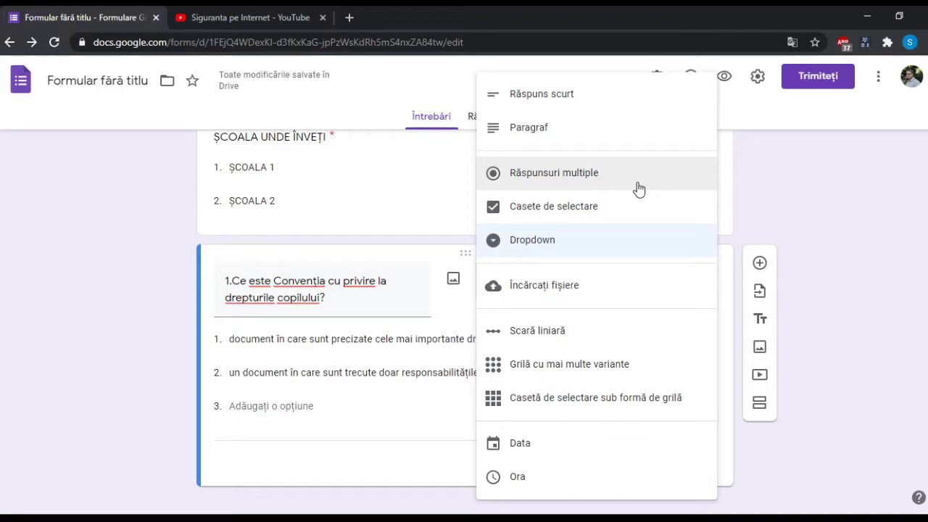
left_click(637, 185)
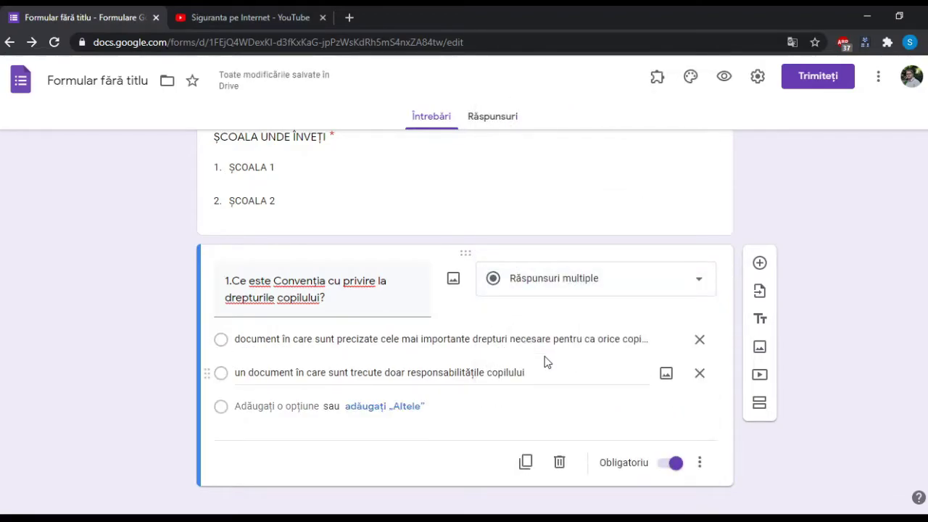
scroll(547, 362, "down", 1)
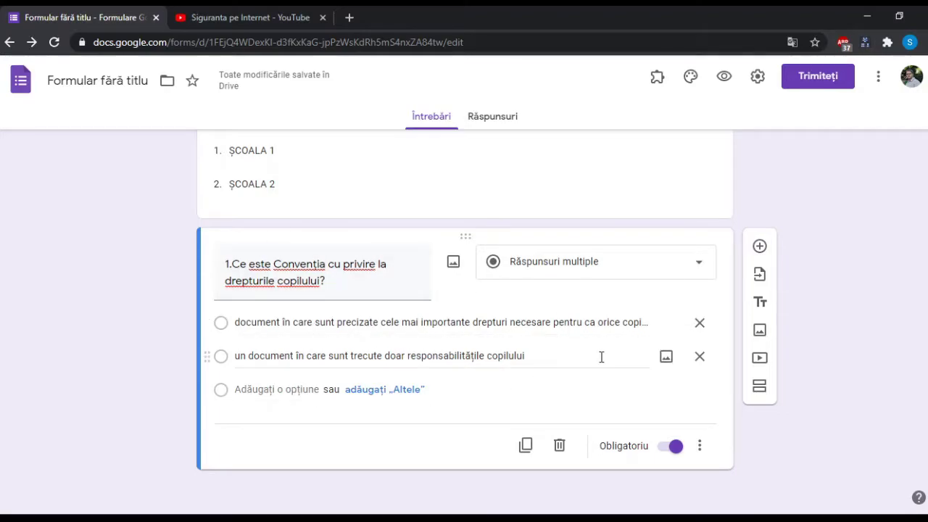
left_click(700, 449)
left_click(741, 396)
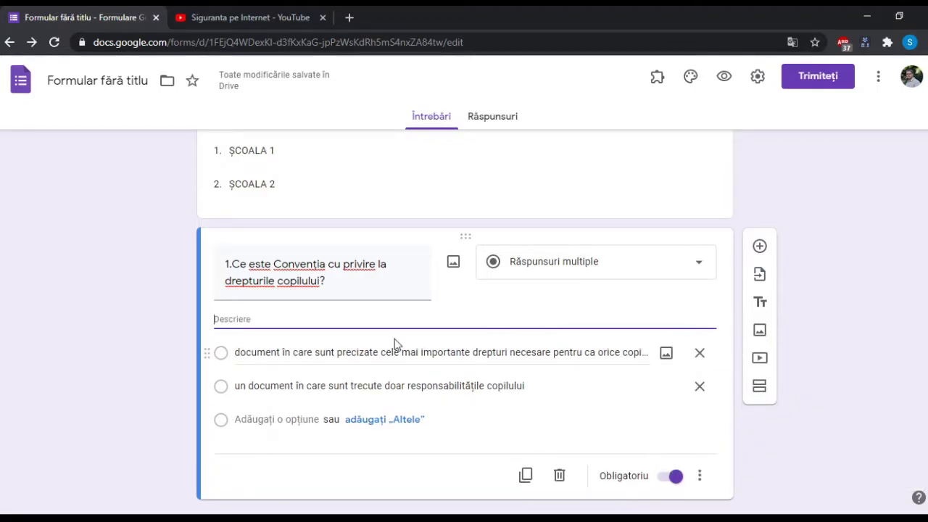
type("ALEGERE")
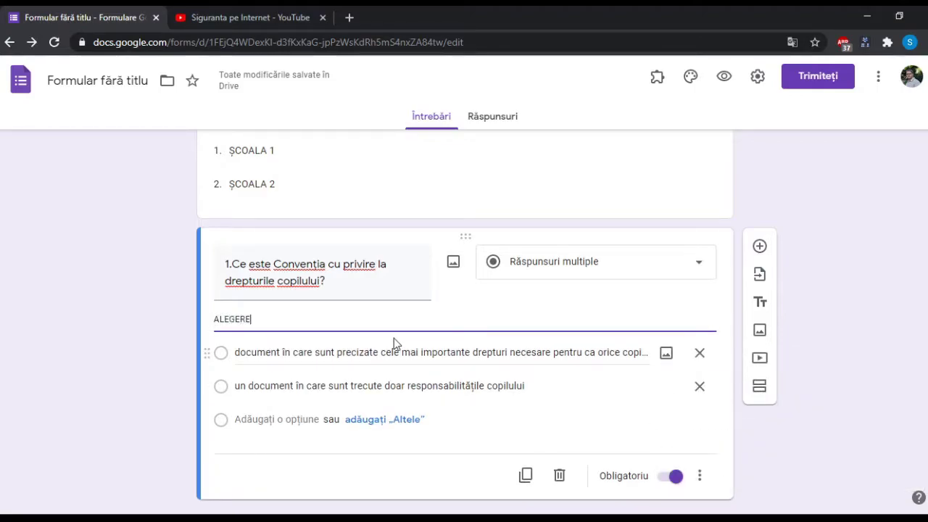
type(" UNICA")
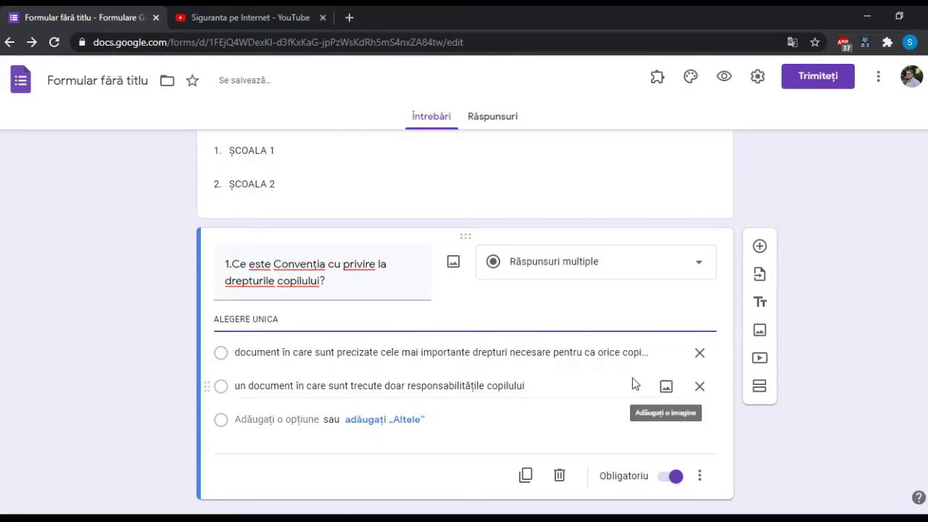
- Duplicate question 1 and retitle the copy "2.Care din enunțurile de mai jos reprezintă o opinie?"
left_click(525, 475)
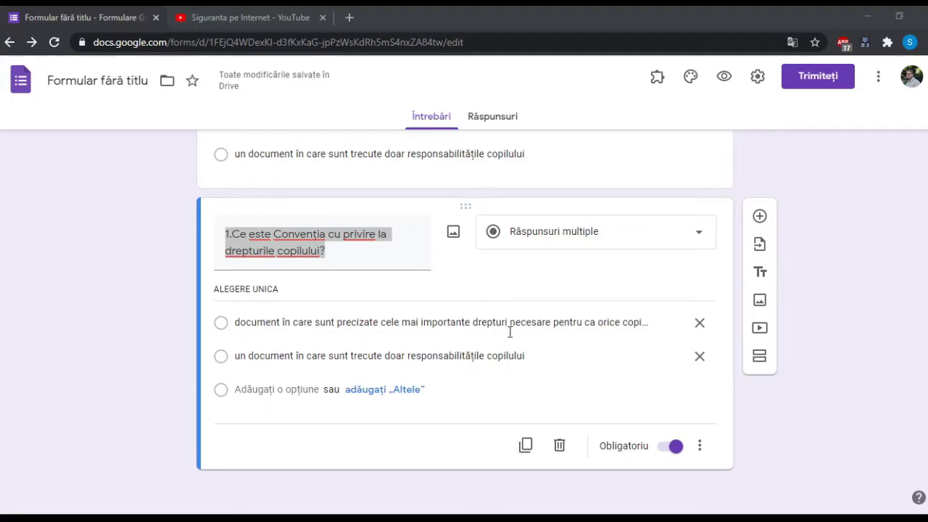
key("alt+Tab")
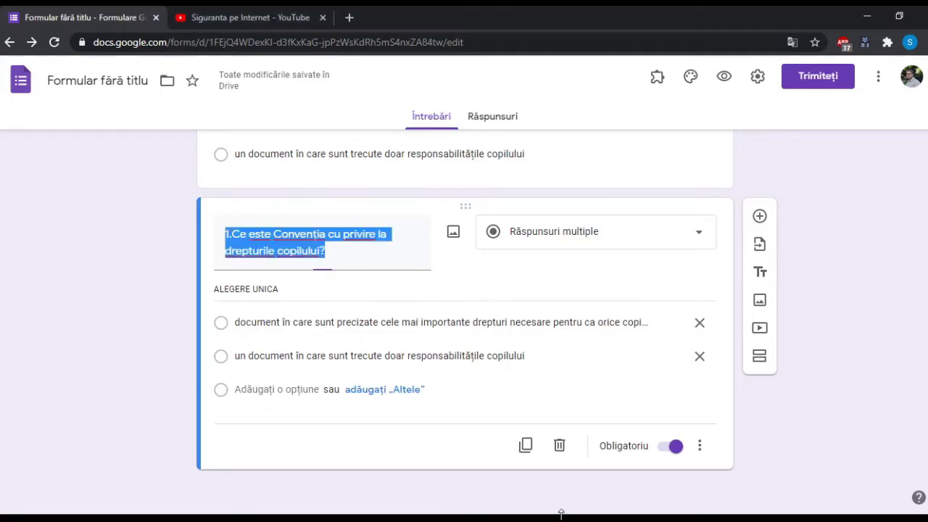
left_click(298, 250)
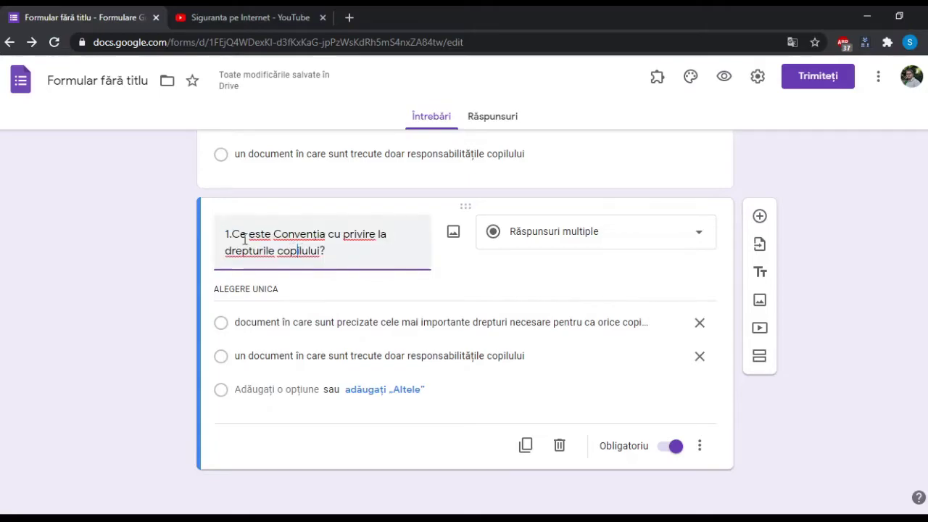
left_click_drag(232, 234, 360, 251)
type("Care din enunțurile de mai jos reprezintă o opinie?")
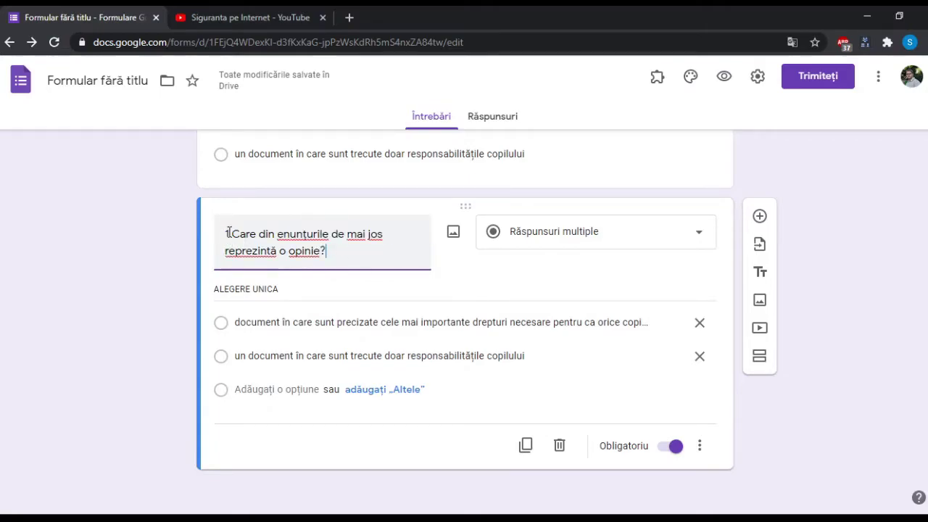
key("BackSpace")
type("2")
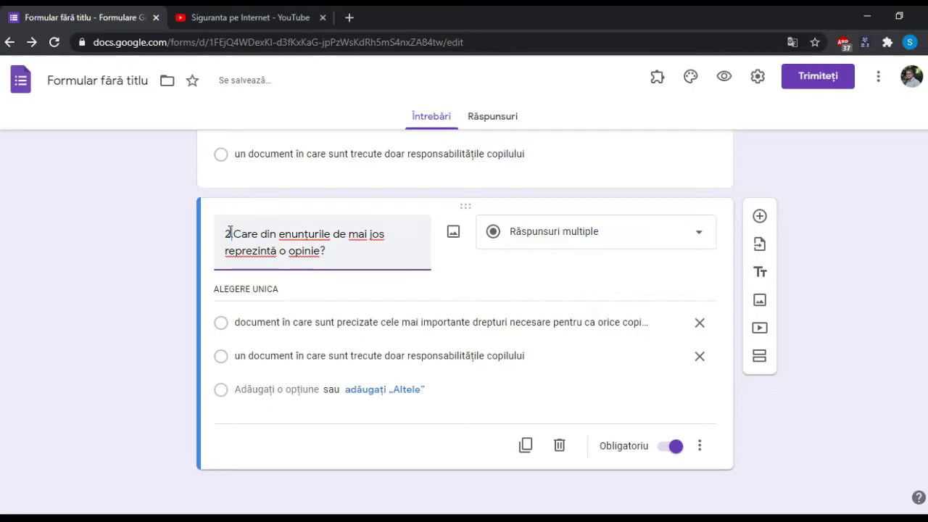
scroll(371, 274, "up", 3)
scroll(372, 275, "down", 3)
type(".")
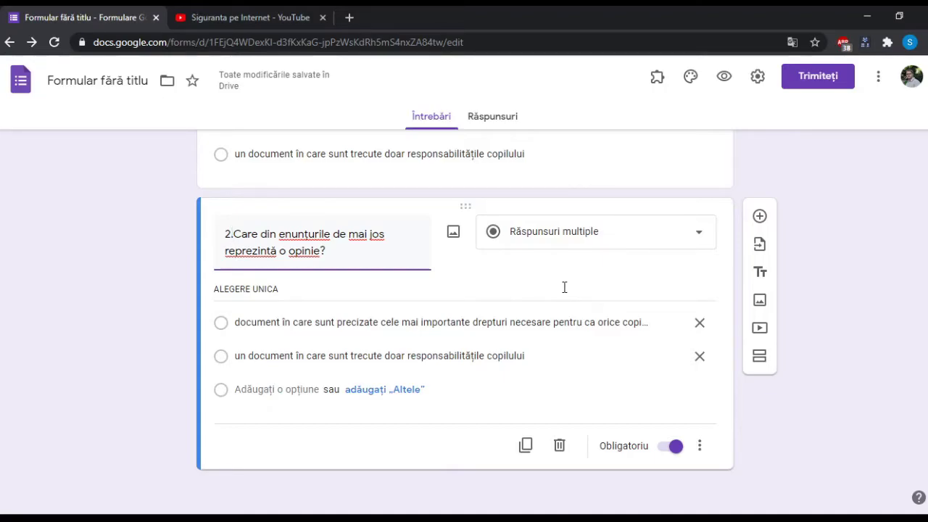
- Change question 2's description to "ALEGERI MULTIPLE" and its type to Casete de selectare
triple_click(326, 284)
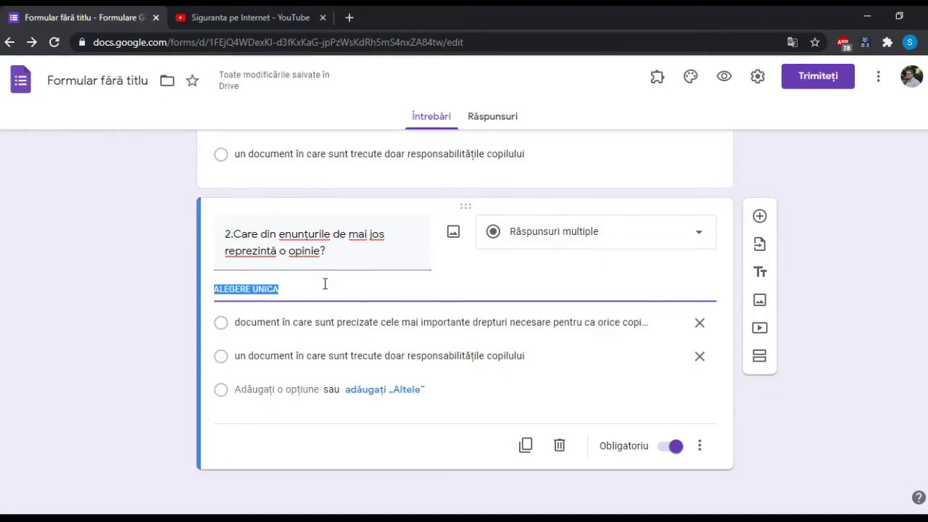
left_click(325, 283)
key("BackSpace")
key("BackSpace")
key("BackSpace")
key("BackSpace")
key("BackSpace")
key("BackSpace")
key("BackSpace")
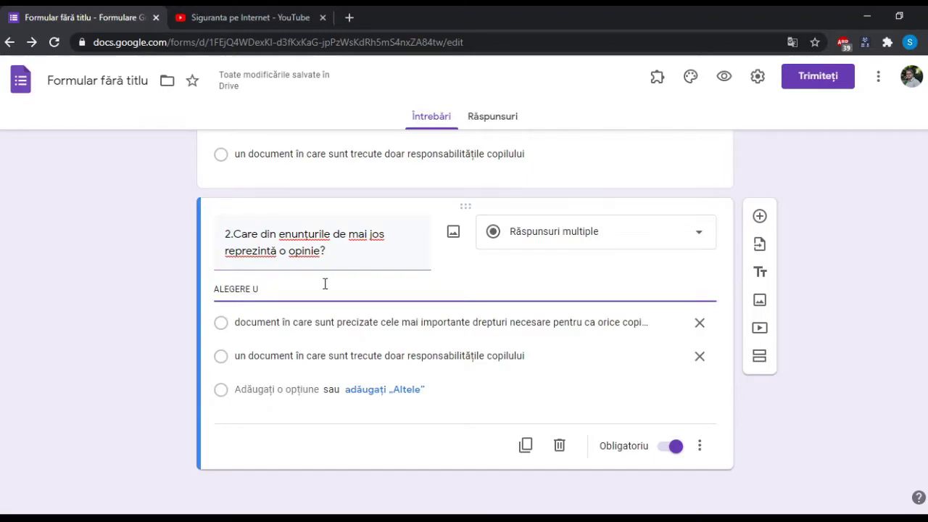
type("I")
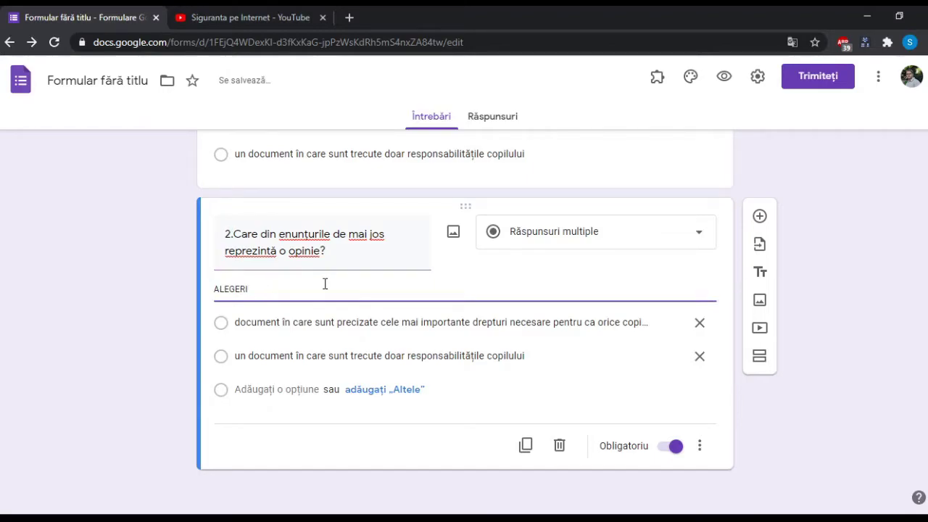
type(" MULTIPLE")
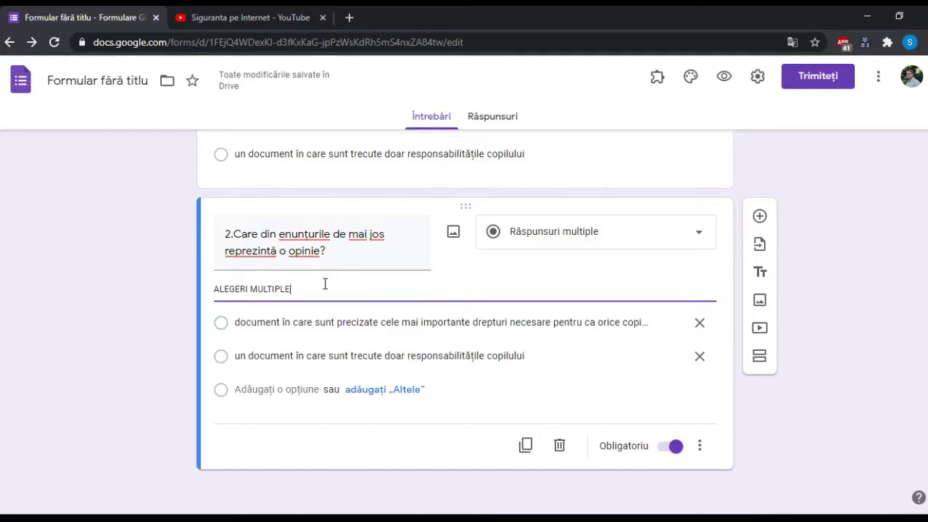
left_click(630, 238)
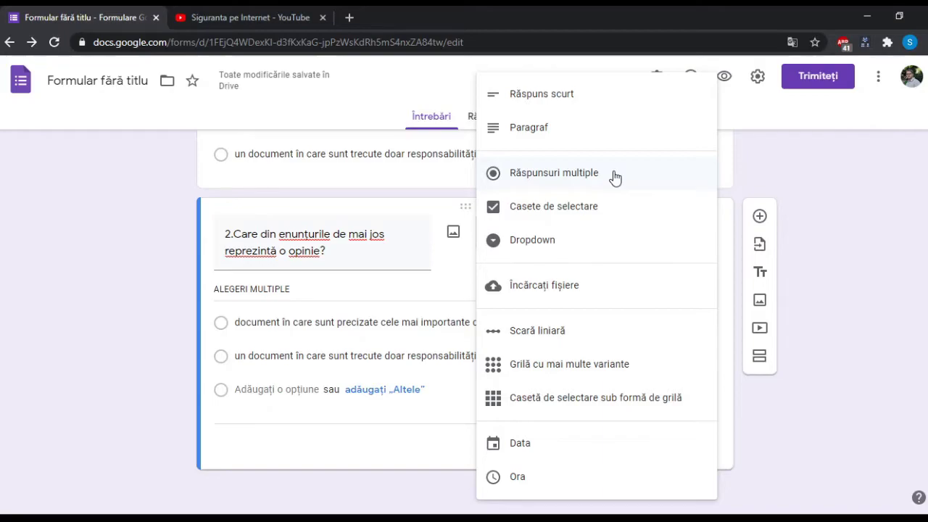
left_click(617, 208)
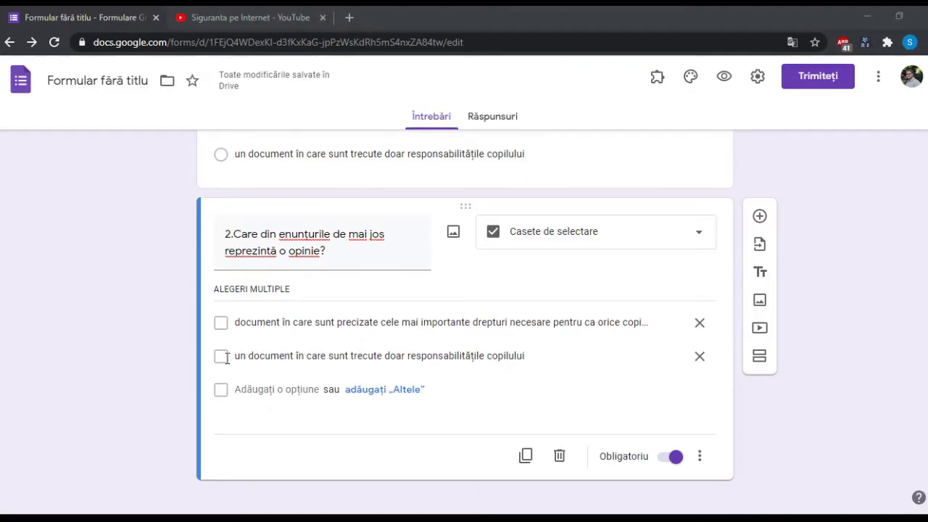
- Set question 2's first option to a pupil's first name followed by "a ales azi să nu mai chiulească de la ore."
left_click(527, 488)
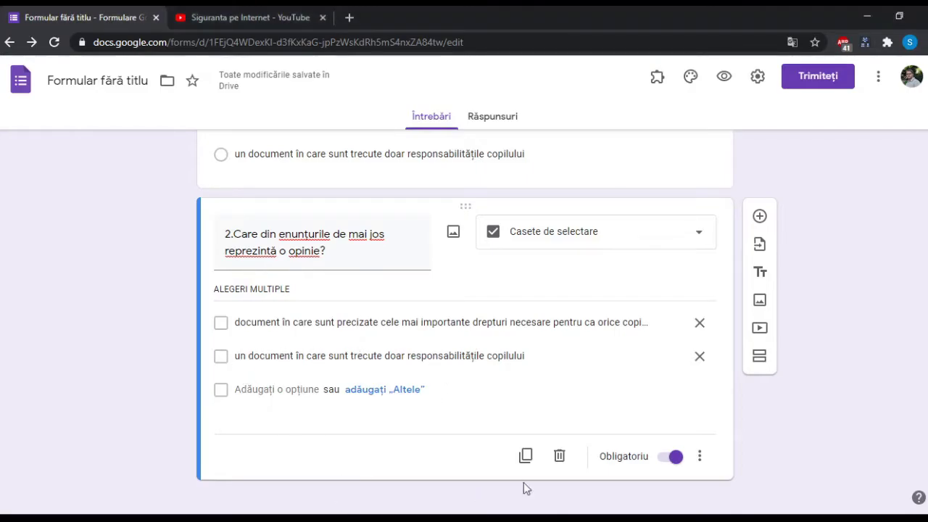
triple_click(265, 321)
type("Matei a ales azi să nu mai chiulească de la ore.")
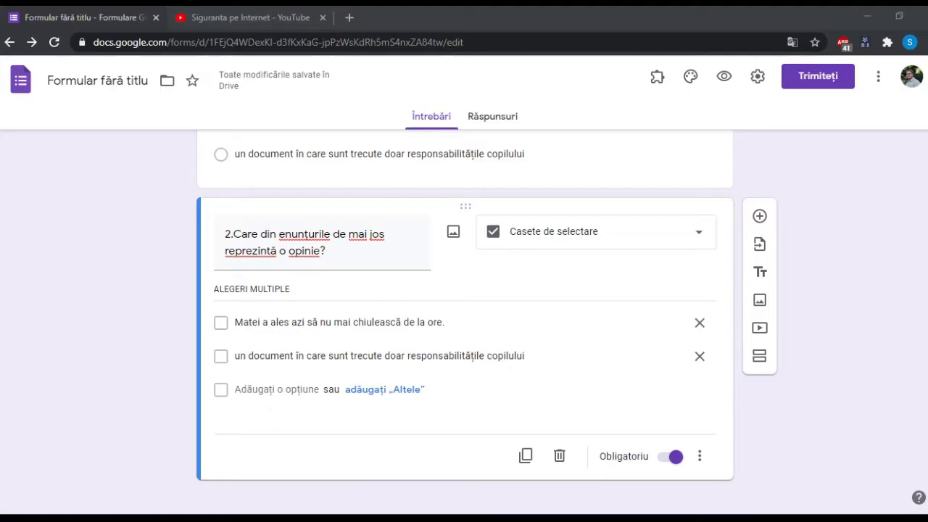
- Replace question 2's second option with "Părerea mea este că școala la care învăț eu este cea mai bună."
key("alt+Tab")
triple_click(286, 355)
type("Părerea mea este că școala la care învăț eu este cea mai bună.")
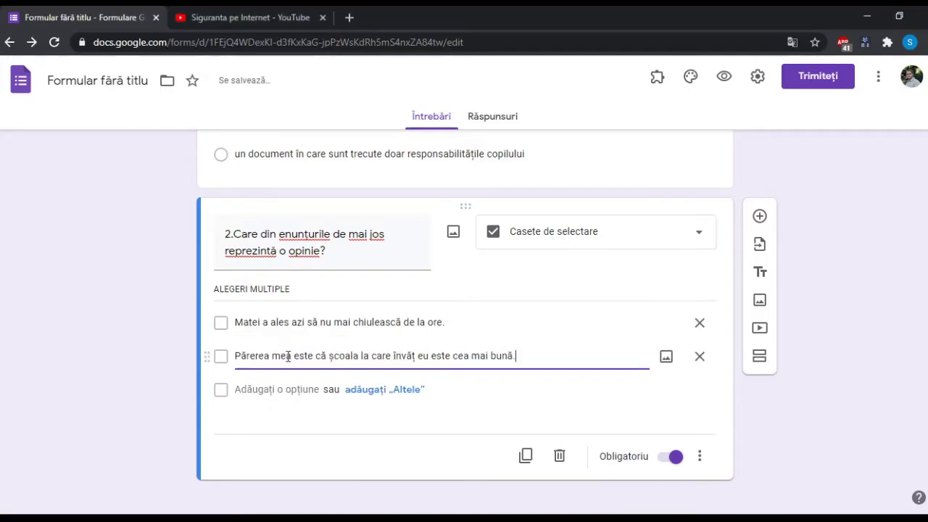
- Add options "Toamna, aproape tuturor copacilor le cad frunzele." and "Eu cred că cei mai buni copii sunt cei care iau note mari la școală."
key("alt+Tab")
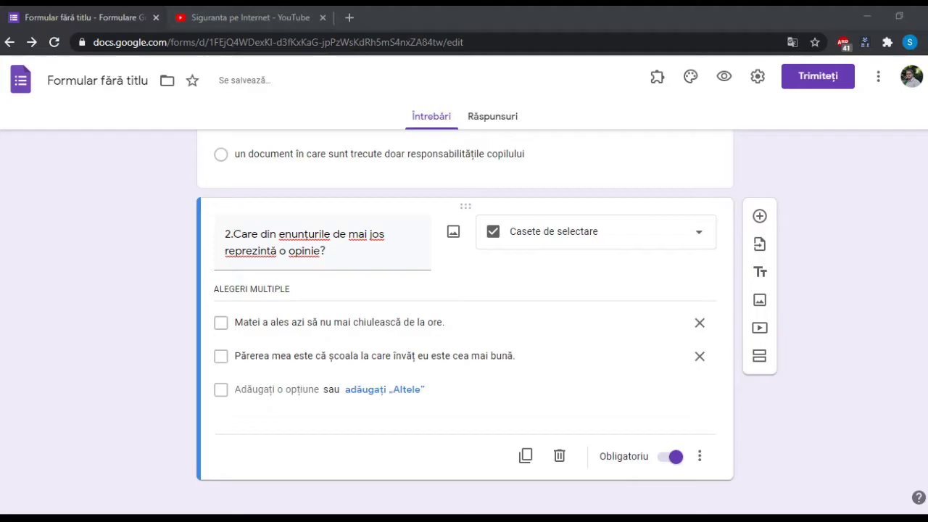
key("alt+Tab")
left_click(302, 389)
type("Toamna, aproape tuturor copacilor le cad frunzele.")
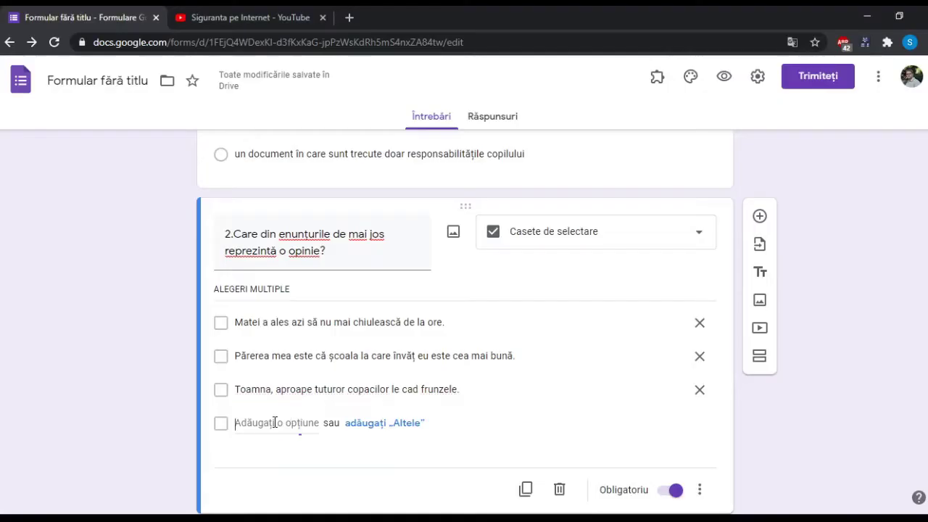
left_click(239, 423)
type("Eu cred că cei mai buni copii sunt cei care iau note mari la școală.")
scroll(551, 439, "down", 1)
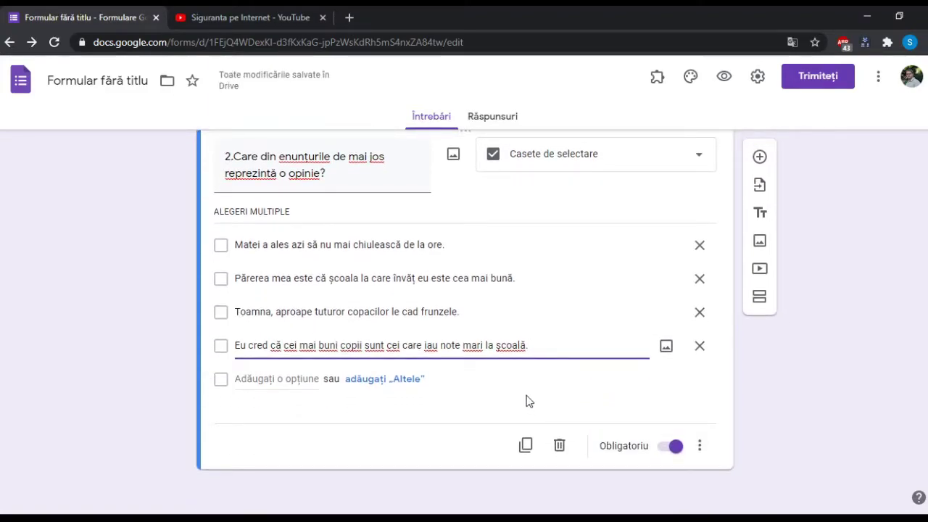
scroll(527, 401, "up", 1)
scroll(527, 401, "down", 1)
- Duplicate question 2 and change the number at the start of the copy's title to 3
left_click(525, 444)
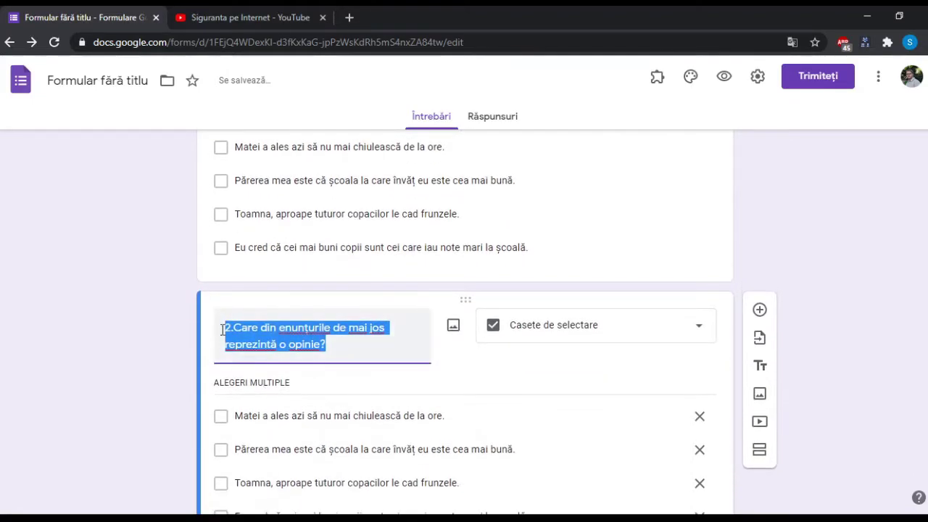
left_click(226, 329)
key("Delete")
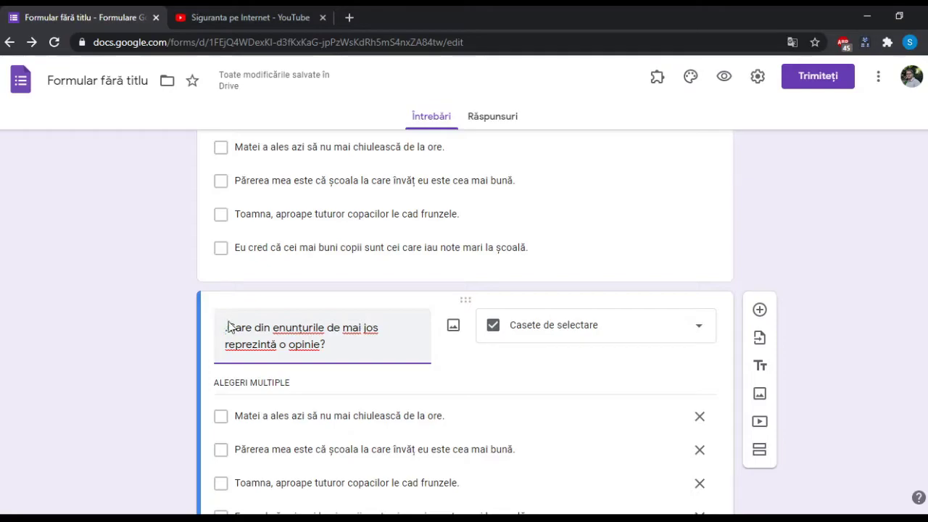
type("3.")
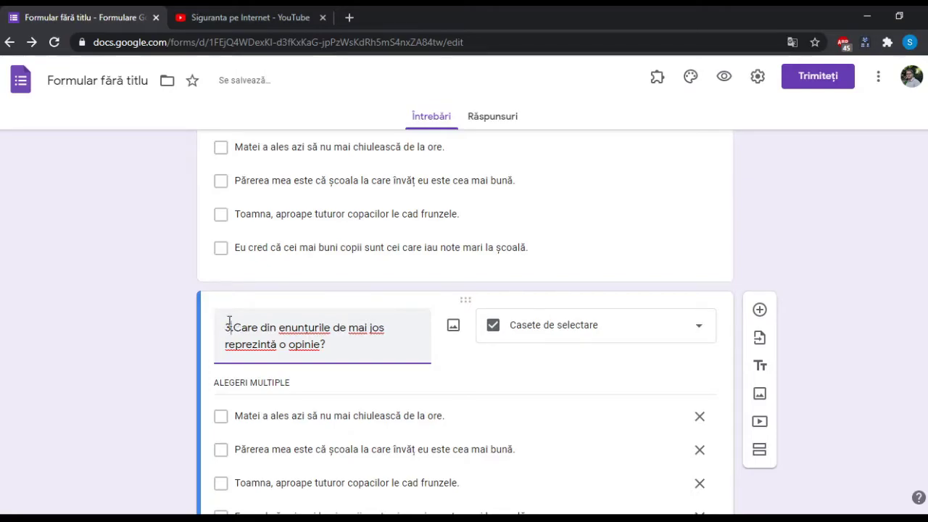
scroll(493, 402, "down", 1)
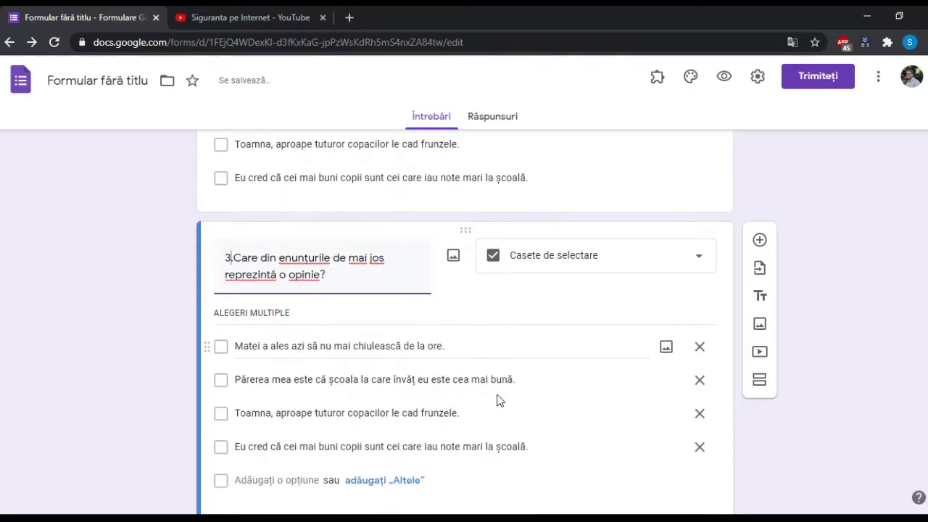
scroll(505, 401, "down", 2)
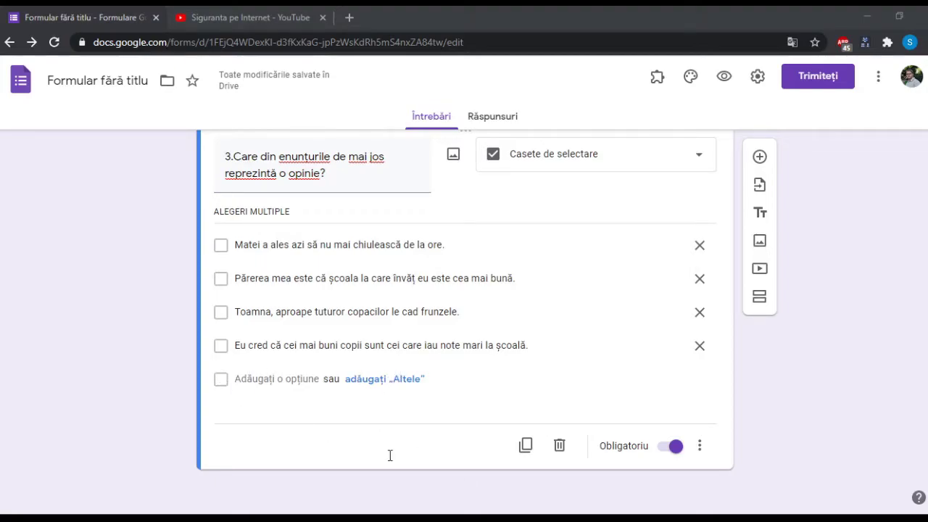
left_click(522, 513)
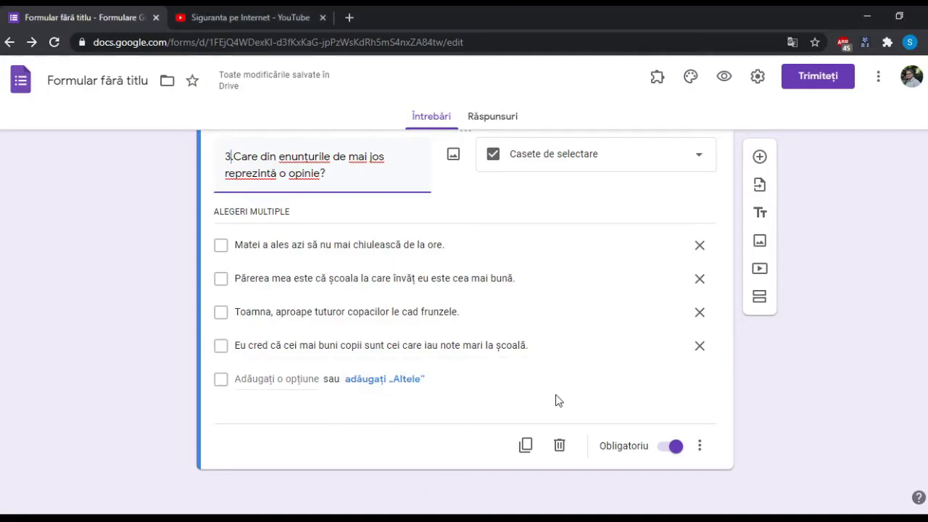
key("ctrl+shift+d")
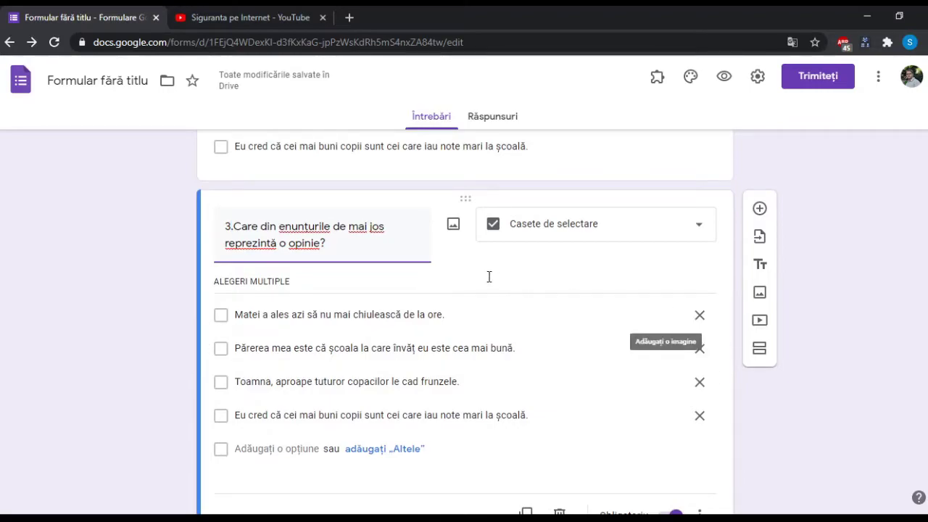
left_click(760, 320)
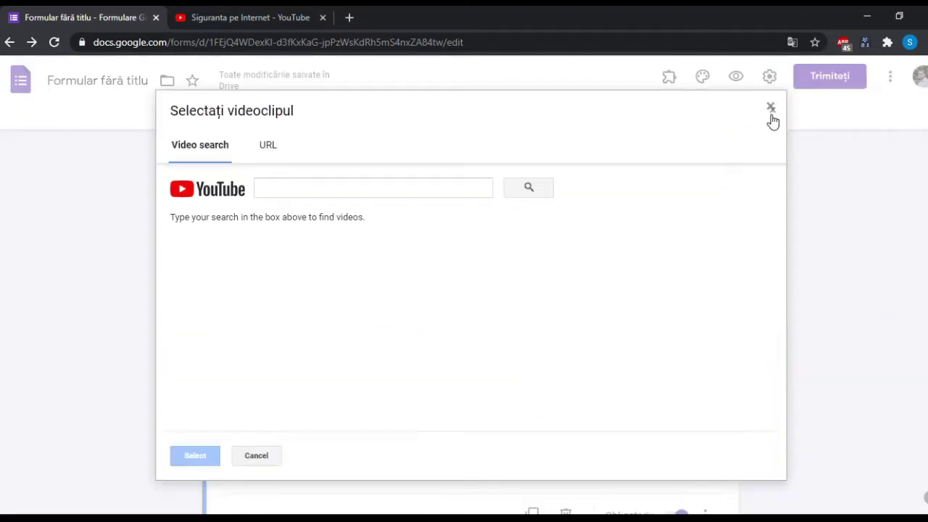
type("https://youtu.be/4Y69YbCZLLA")
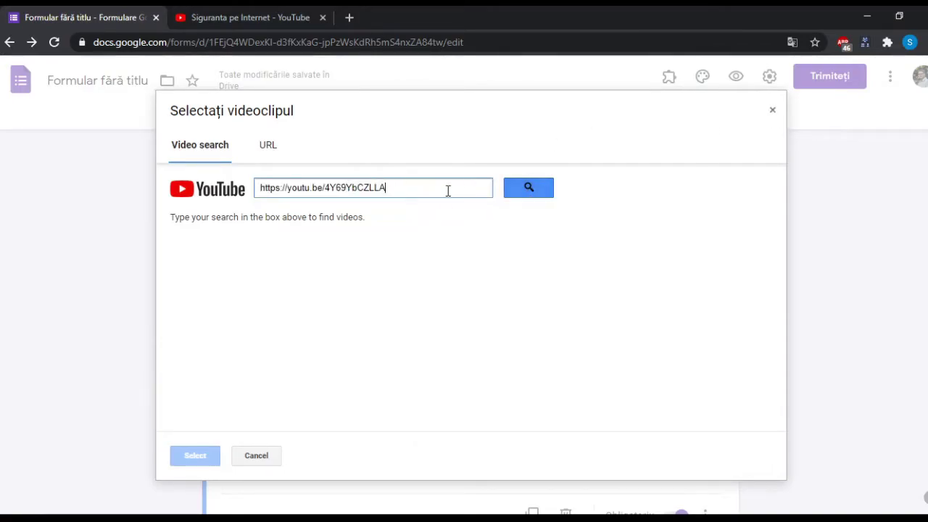
left_click(268, 147)
type("https://youtu.be/4Y69YbCZLLA")
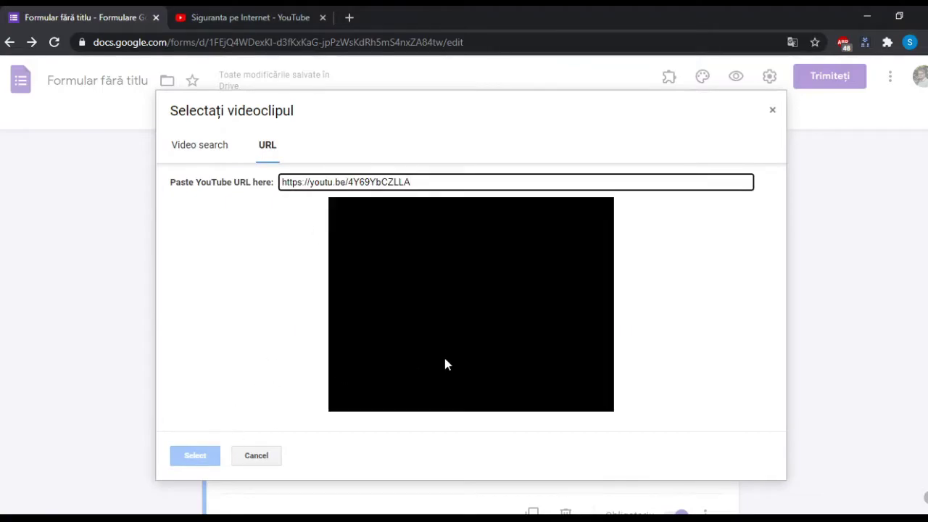
left_click(195, 455)
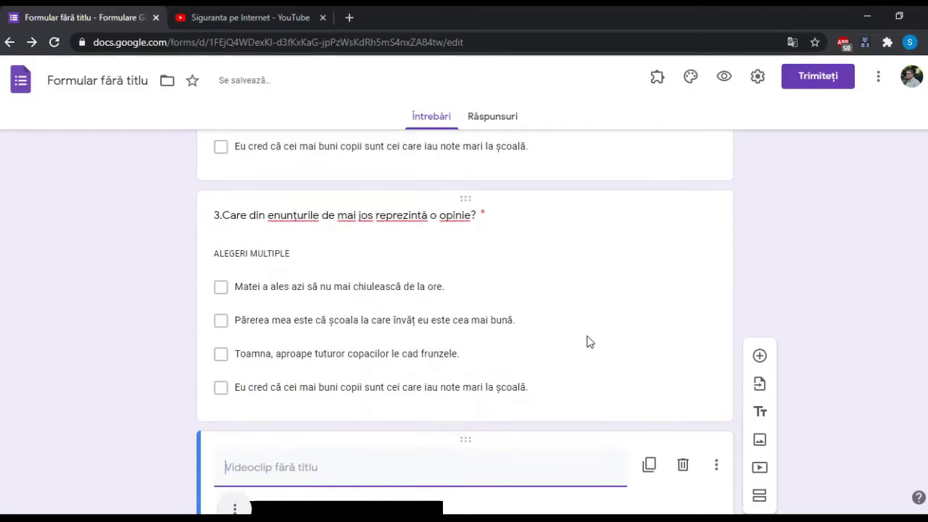
- Delete question 3, the duplicate of question 2
scroll(645, 324, "up", 1)
left_click(517, 275)
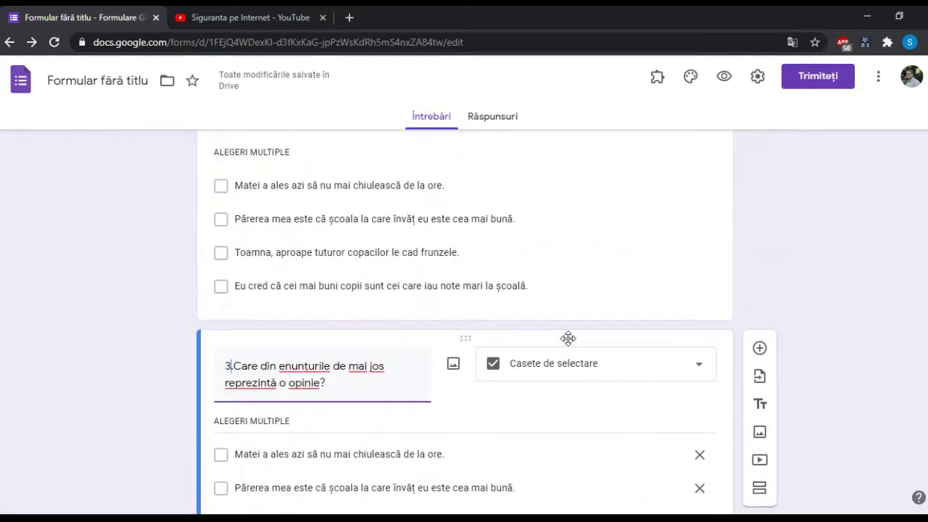
scroll(568, 338, "down", 1)
left_click(559, 375)
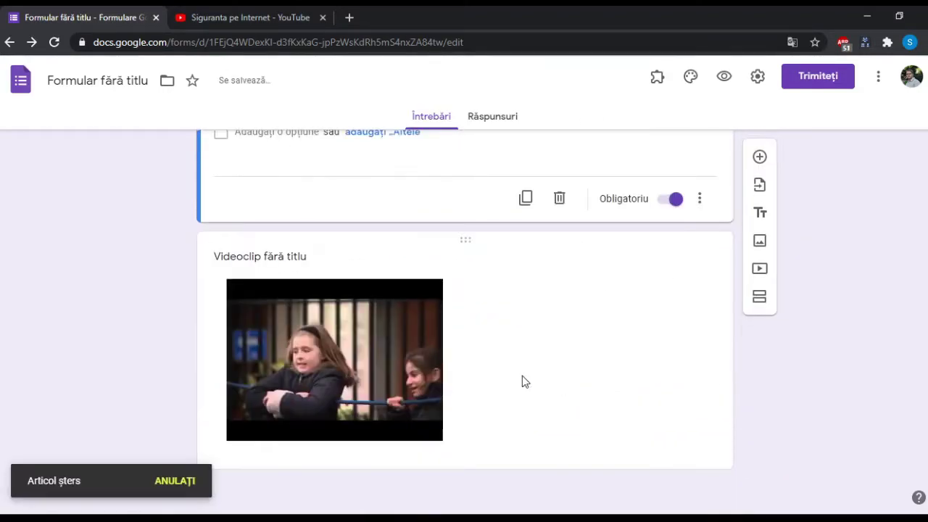
- Title the inserted video "Sigurana pe internet"
scroll(335, 161, "up", 3)
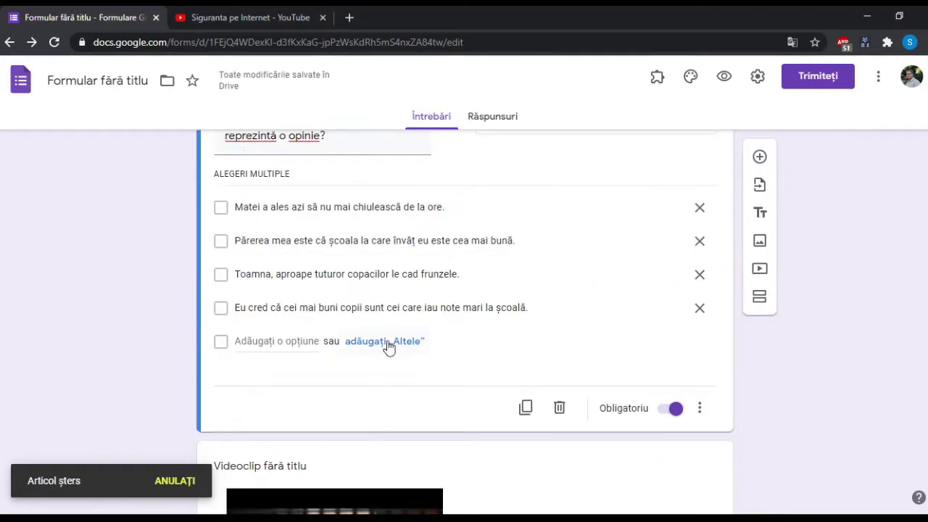
scroll(389, 341, "down", 3)
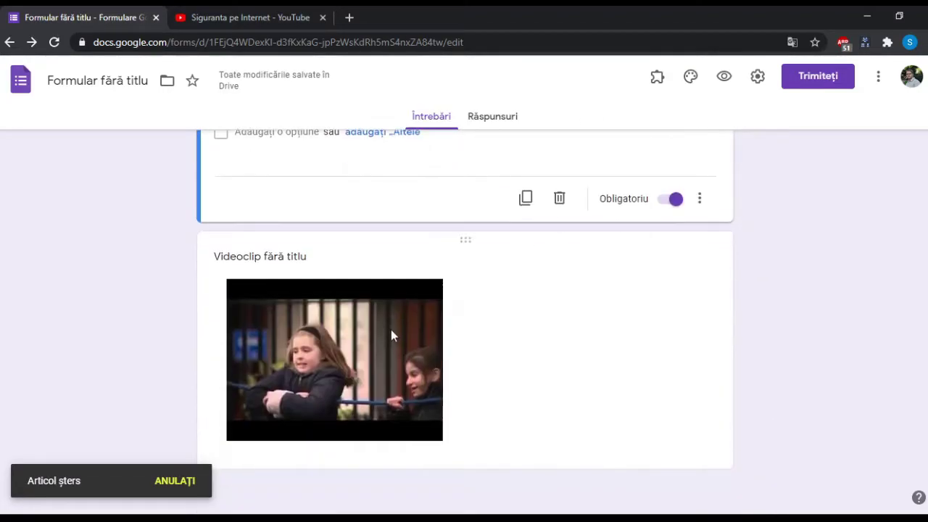
left_click(301, 259)
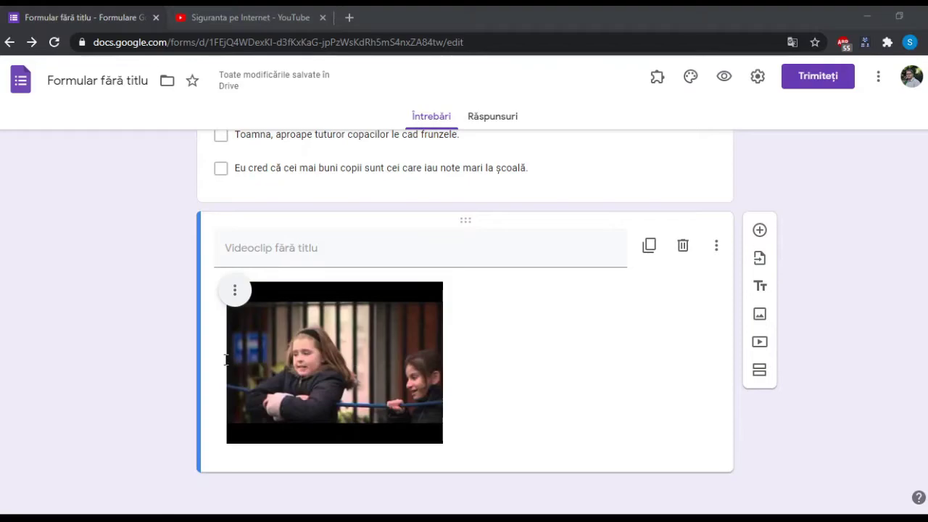
key("alt+Tab")
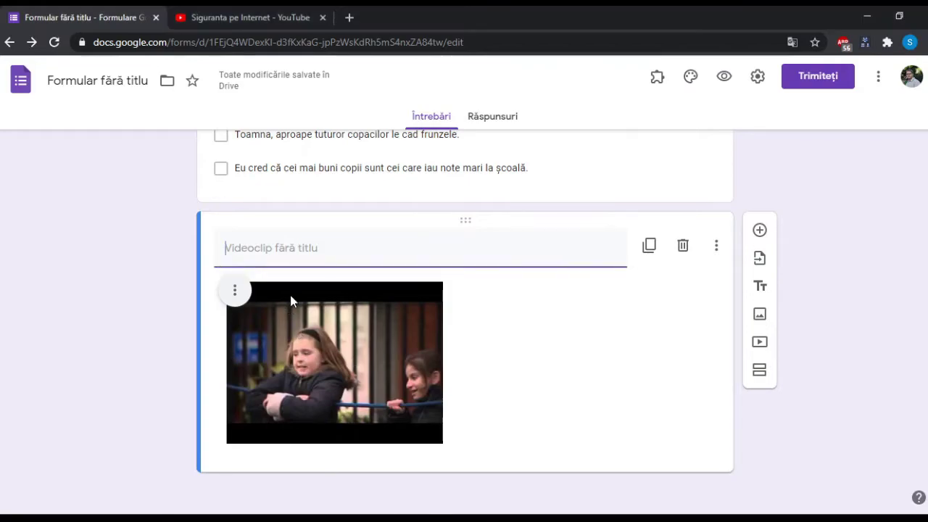
type("Sigurana pe internet")
- Add a new section after the video and delete that section
left_click(758, 373)
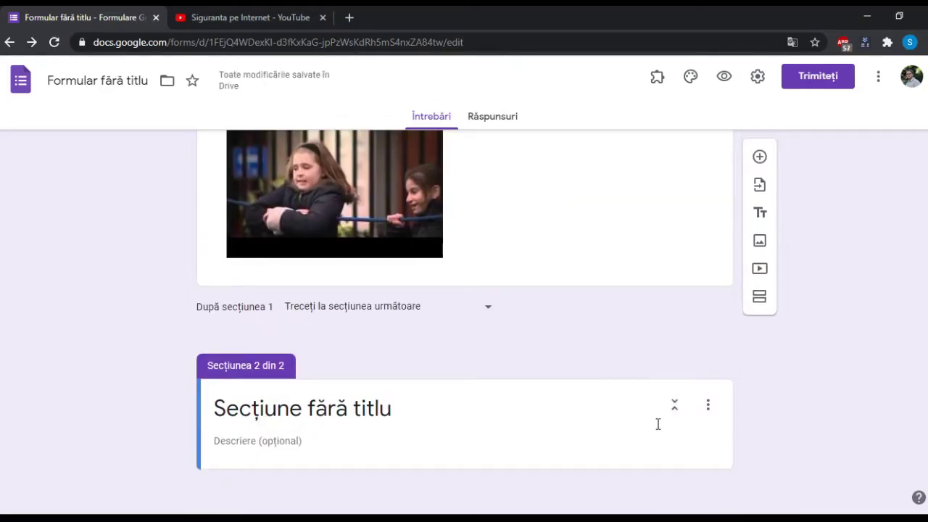
left_click(707, 408)
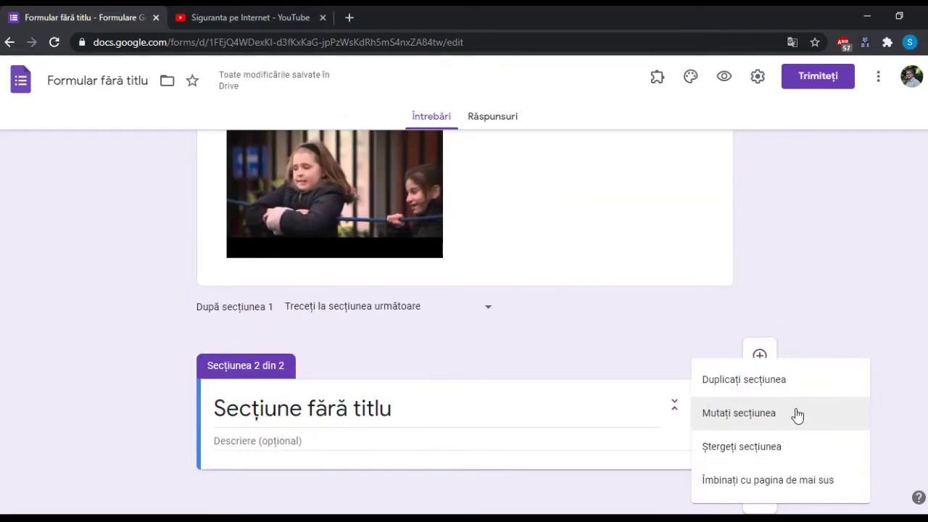
left_click(798, 455)
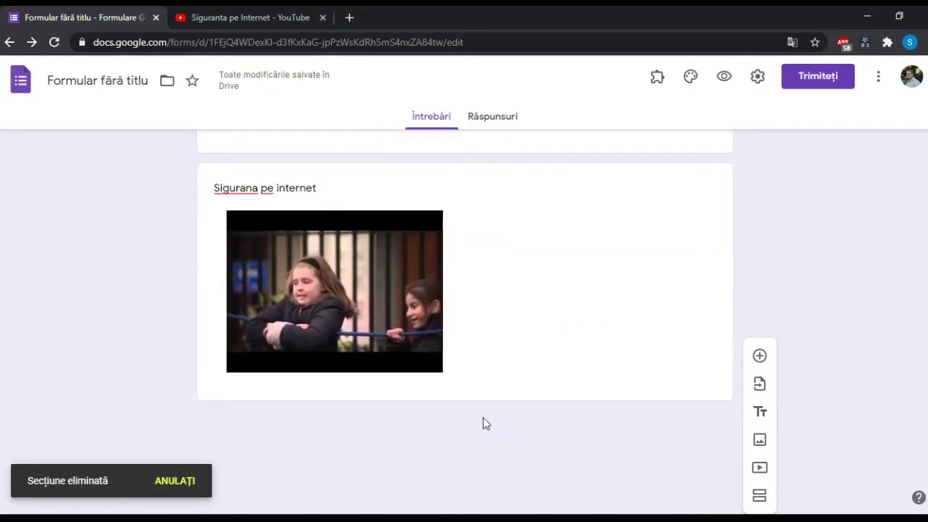
- Add a blank question below the form's title and description and delete it
scroll(642, 370, "up", 3)
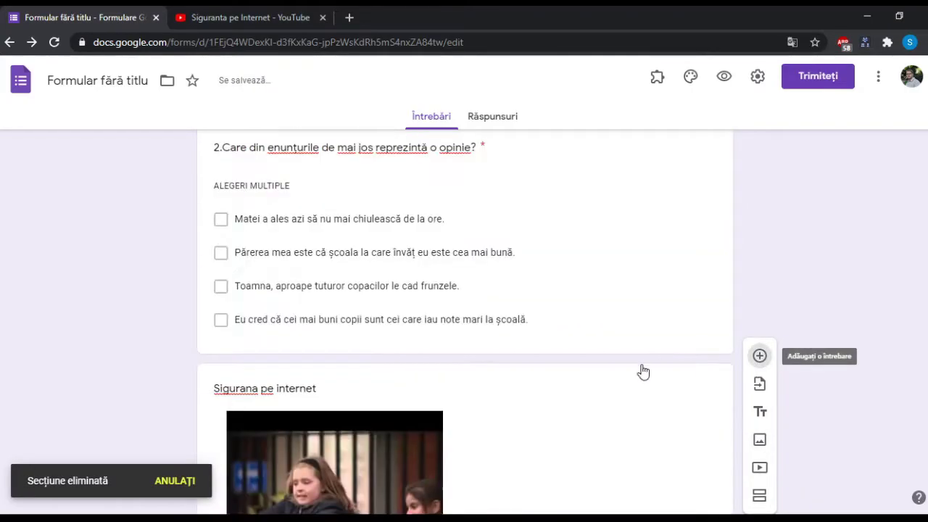
scroll(460, 403, "down", 2)
scroll(459, 403, "up", 5)
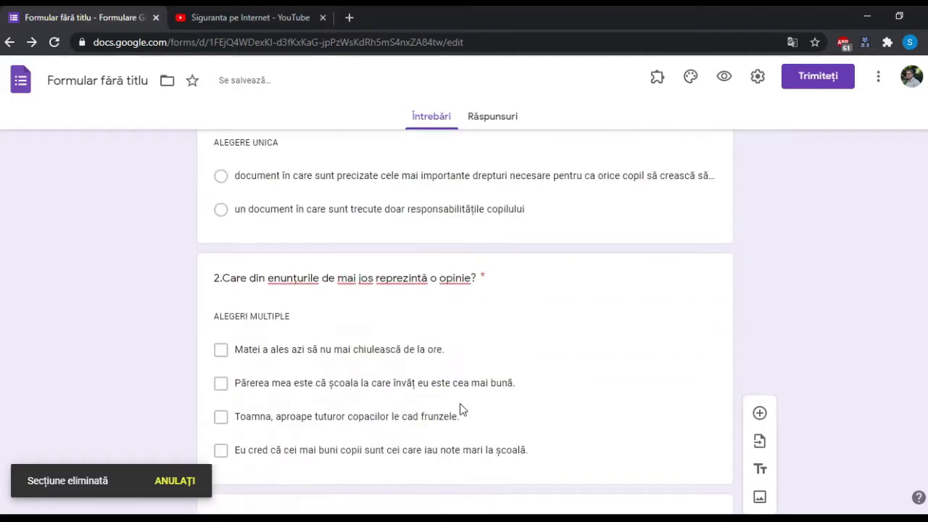
scroll(460, 403, "up", 8)
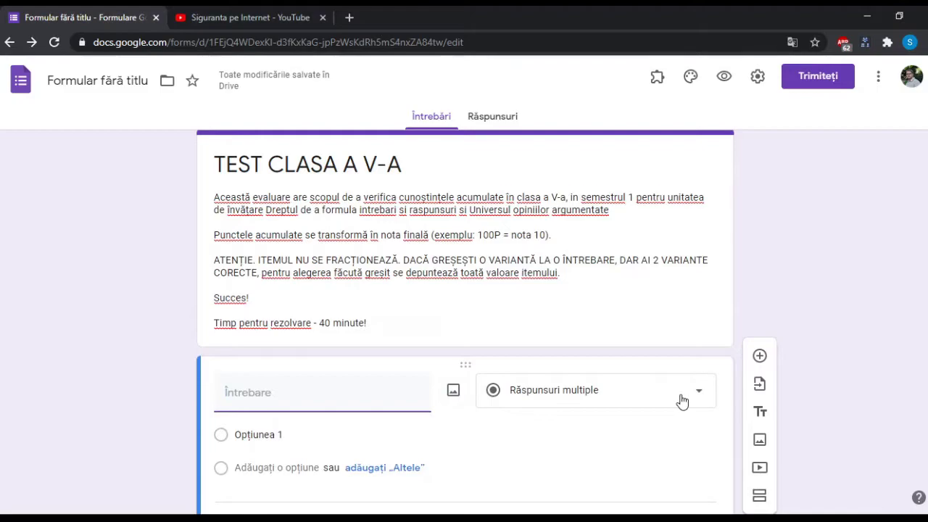
scroll(681, 401, "down", 2)
left_click(562, 386)
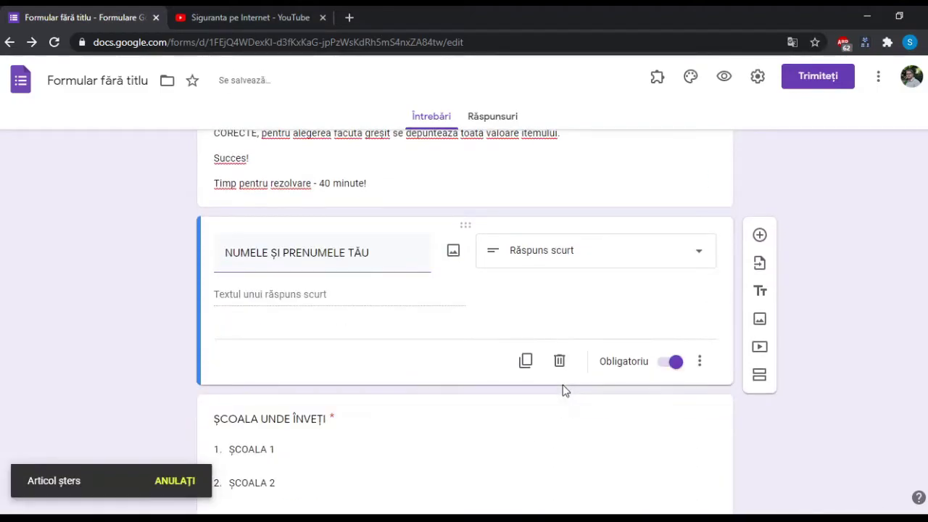
- Duplicate the "Sigurana pe internet" video twice, removing each copy after it is made
scroll(512, 358, "down", 15)
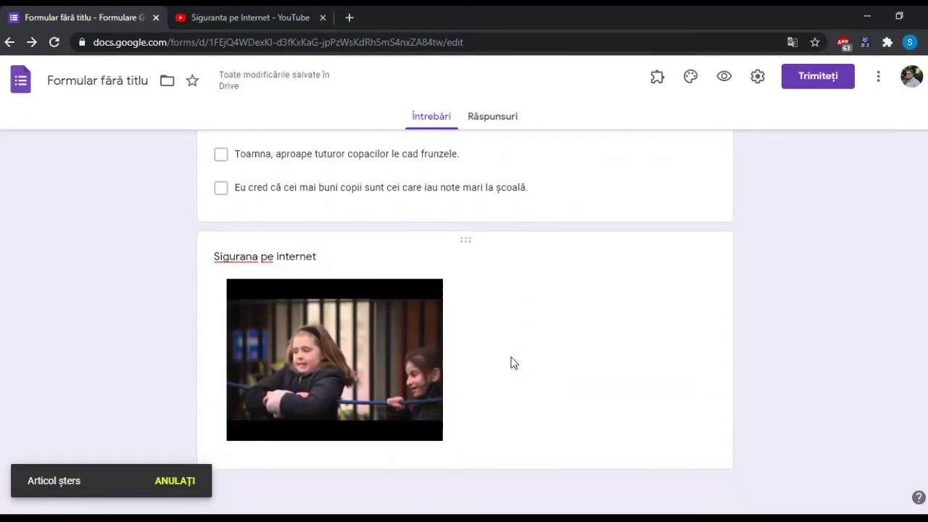
left_click(377, 455)
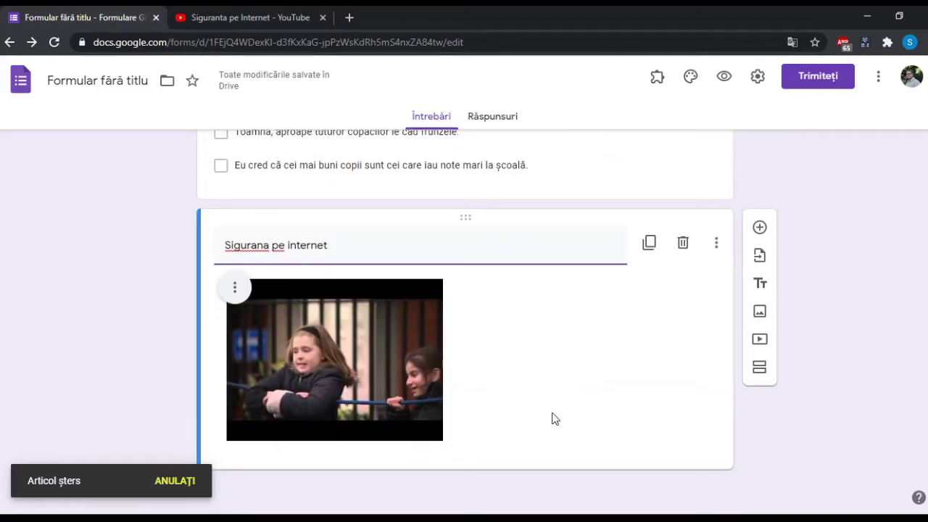
left_click(649, 242)
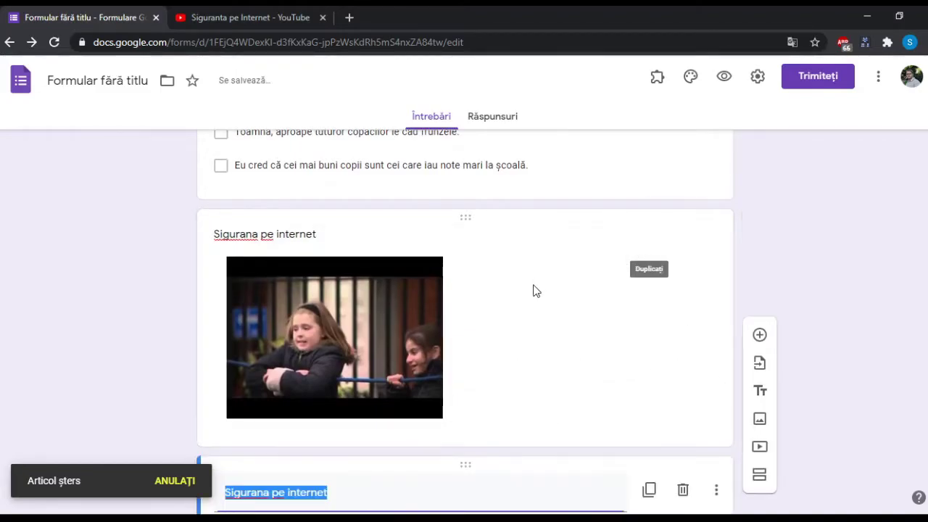
left_click(234, 288)
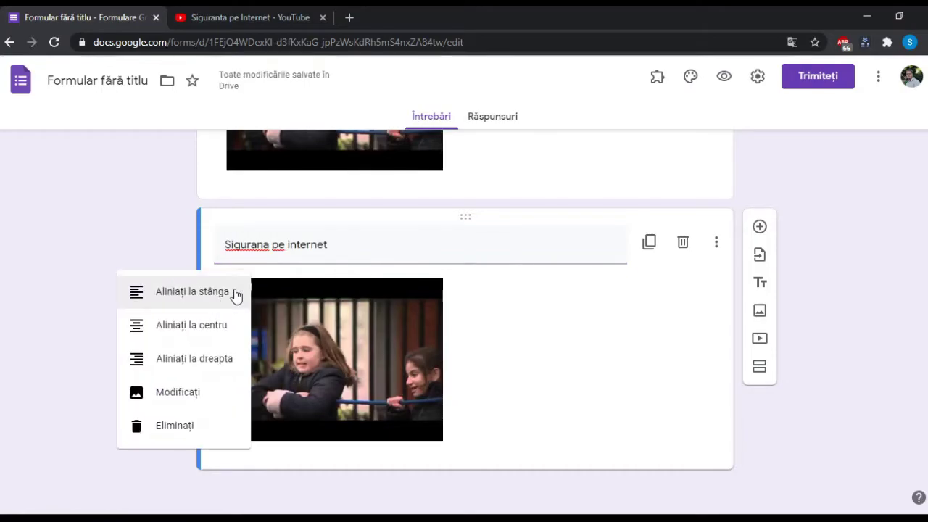
left_click(213, 419)
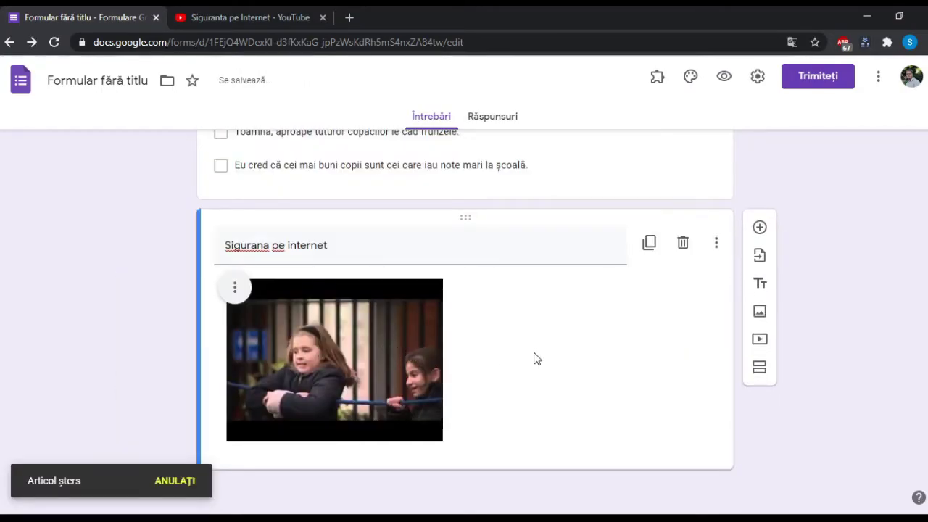
left_click(650, 244)
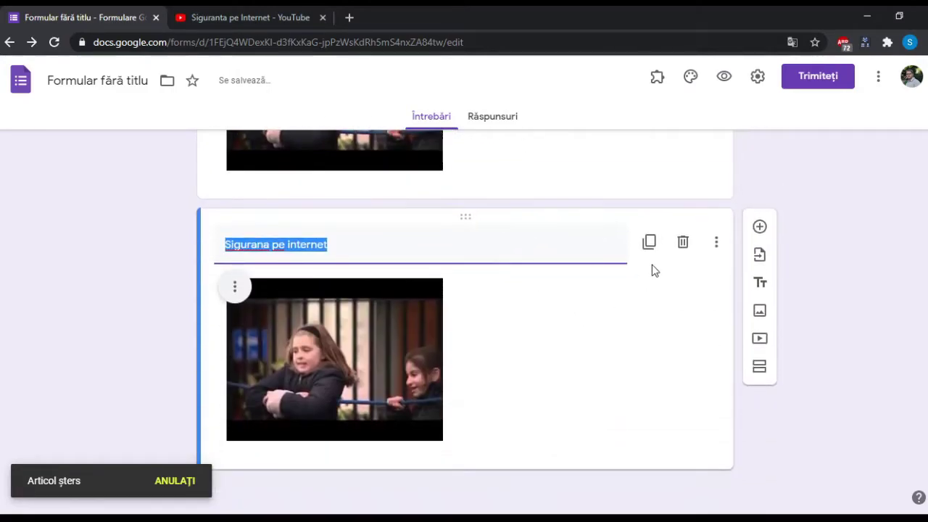
left_click(687, 245)
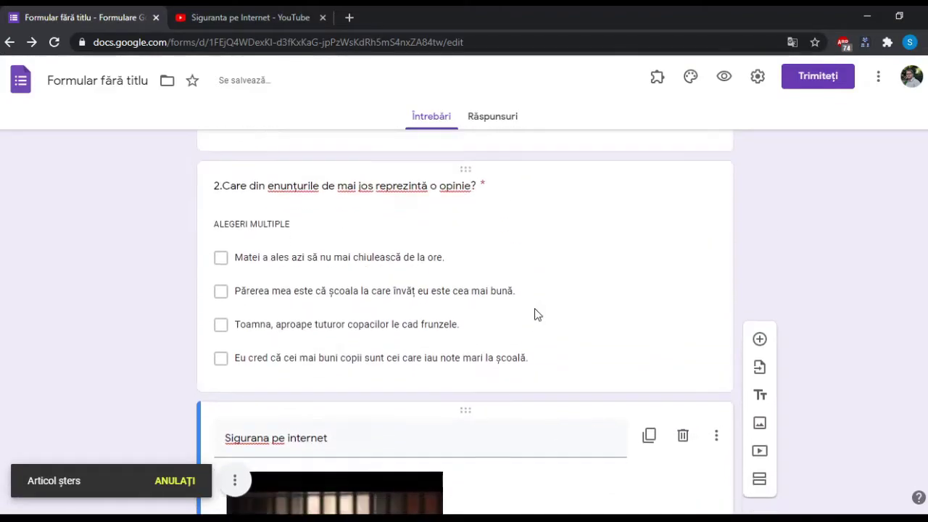
- Duplicate question 2 about which statements represent an opinion
left_click(617, 254)
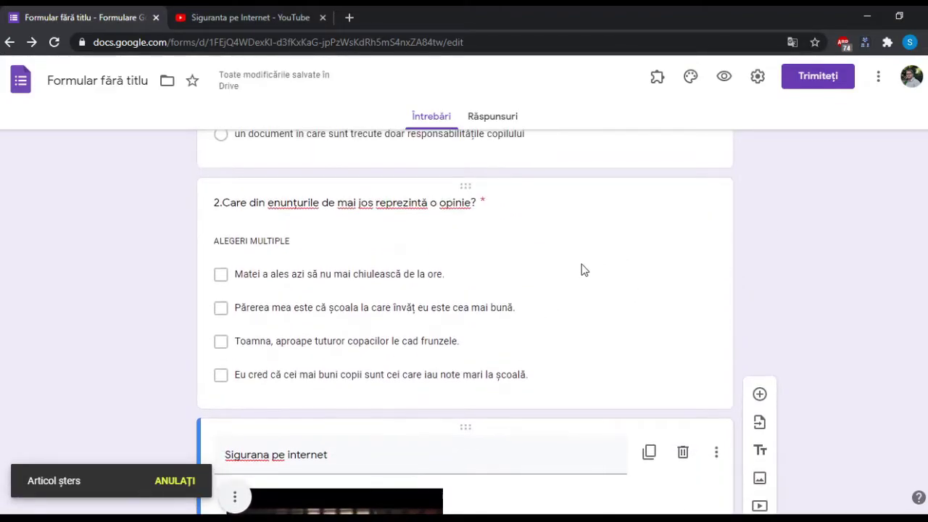
scroll(611, 325, "down", 2)
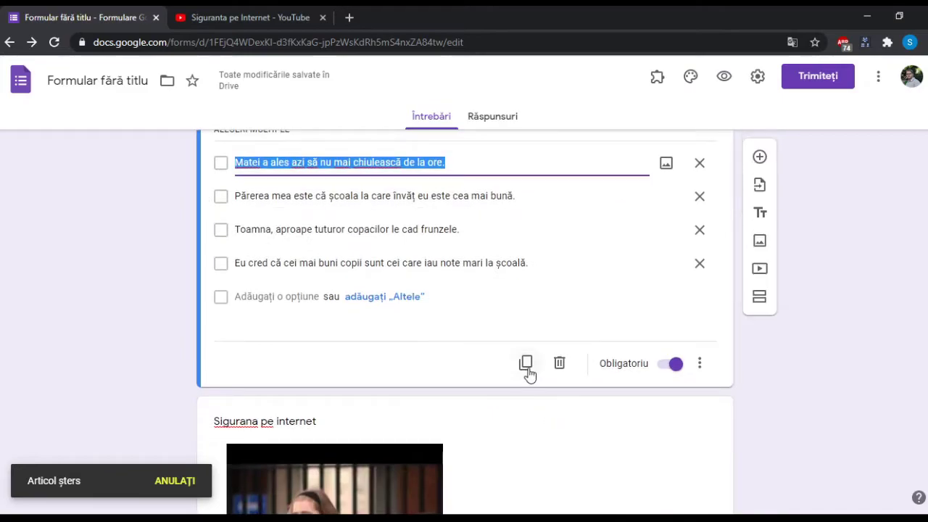
left_click(527, 364)
scroll(536, 337, "down", 5)
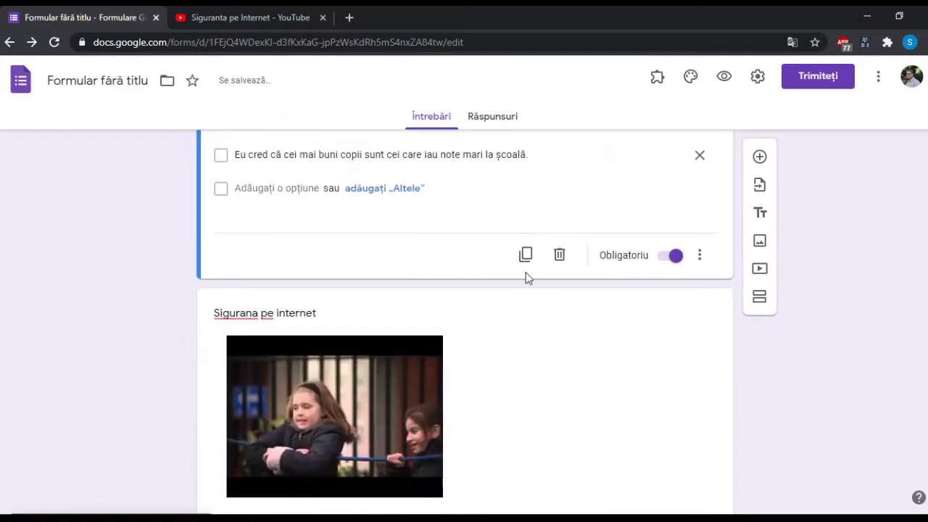
- Reposition the "Sigurana pe internet" video so it sits between the two copies of question 2, and select the second copy
left_click(500, 317)
key("ctrl+c")
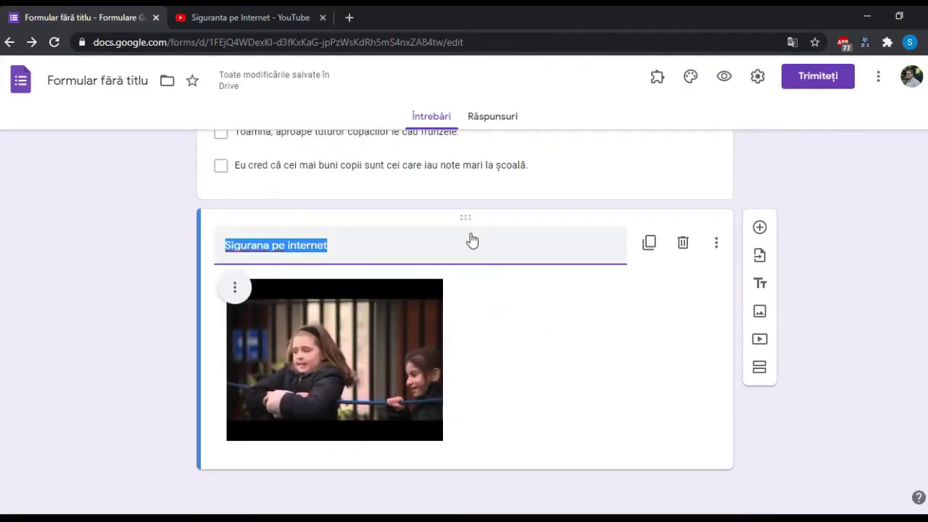
left_click_drag(465, 219, 450, 254)
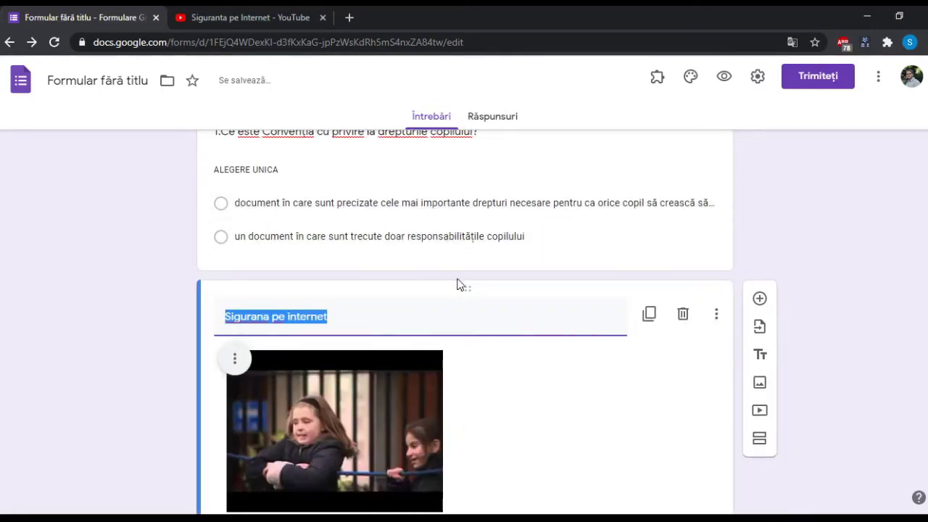
scroll(456, 283, "down", 3)
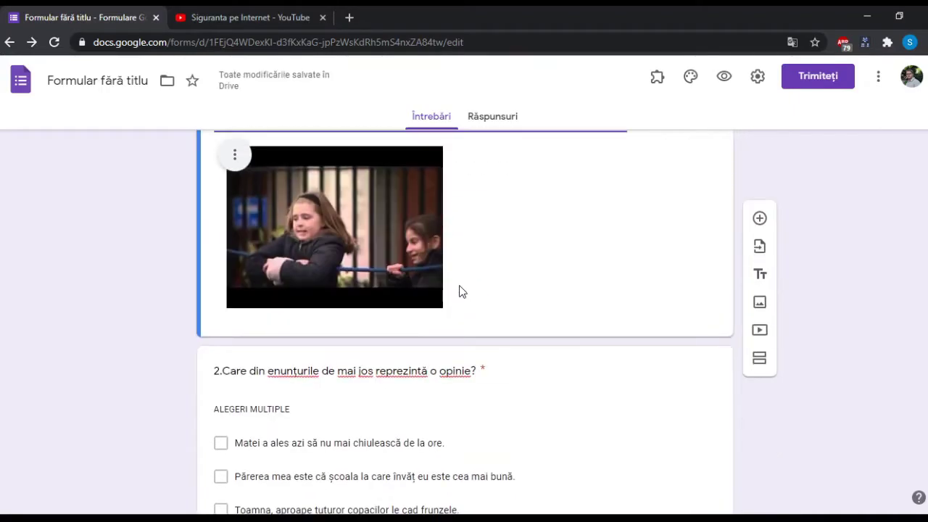
left_click_drag(465, 222, 449, 408)
scroll(464, 331, "down", 2)
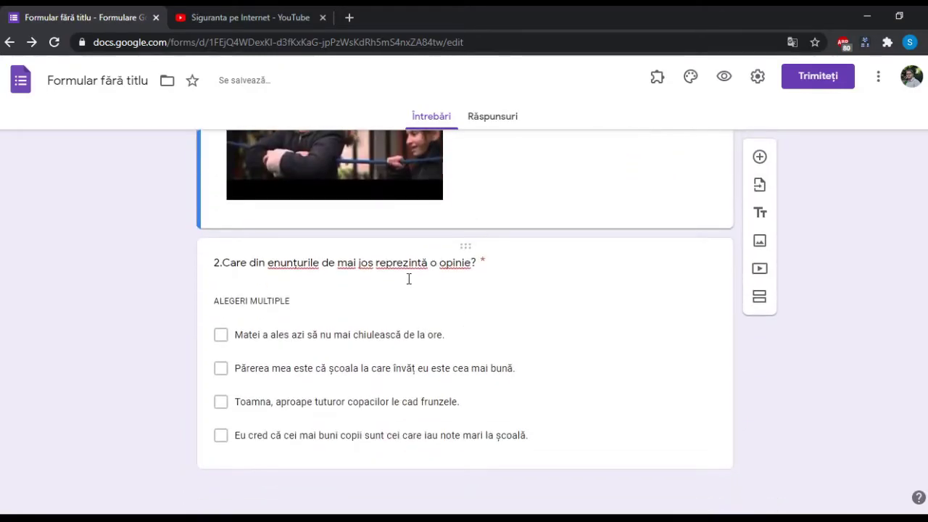
left_click(408, 276)
scroll(421, 331, "down", 1)
scroll(392, 365, "up", 5)
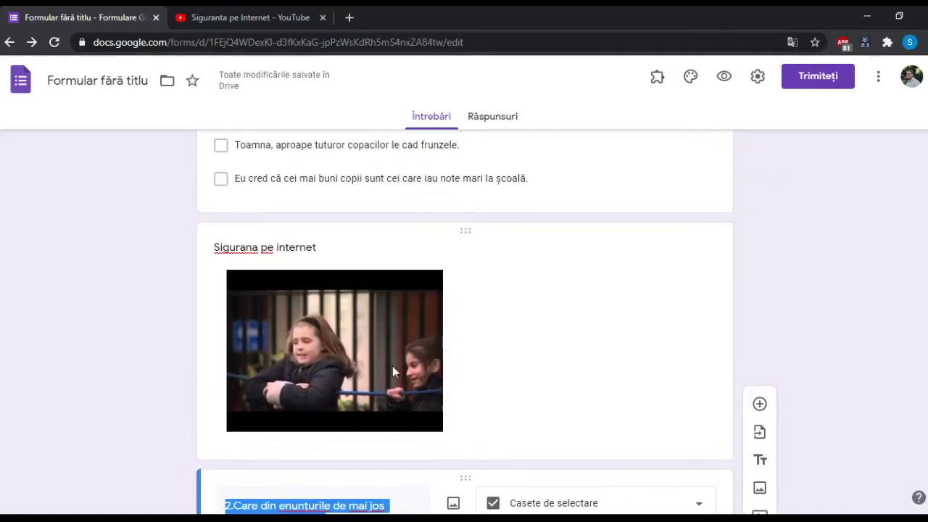
- Replace the question text in the second copy of question 2 with "Sigurana pe internet"
scroll(376, 403, "down", 2)
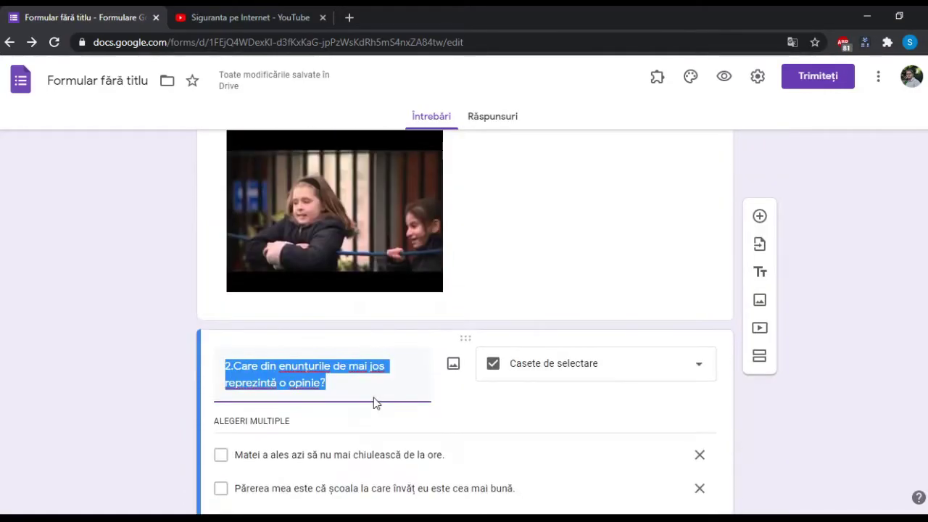
left_click(235, 367)
key("BackSpace")
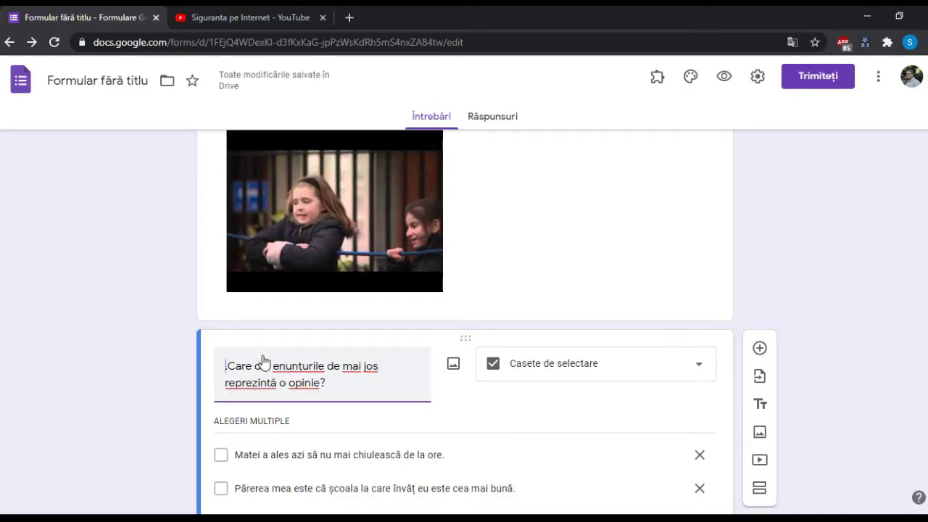
scroll(263, 361, "down", 3)
key("ctrl+End")
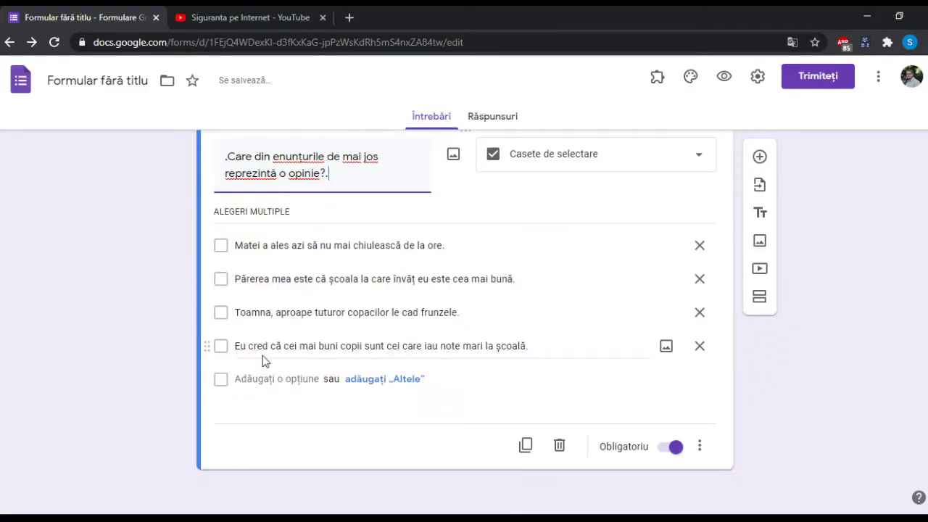
left_click_drag(330, 174, 205, 178)
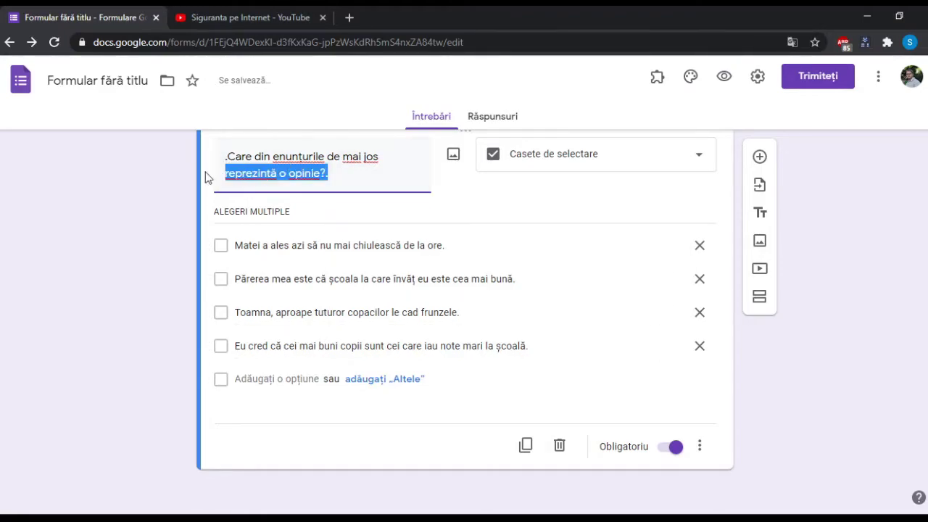
left_click_drag(328, 174, 216, 155)
key("ctrl+v")
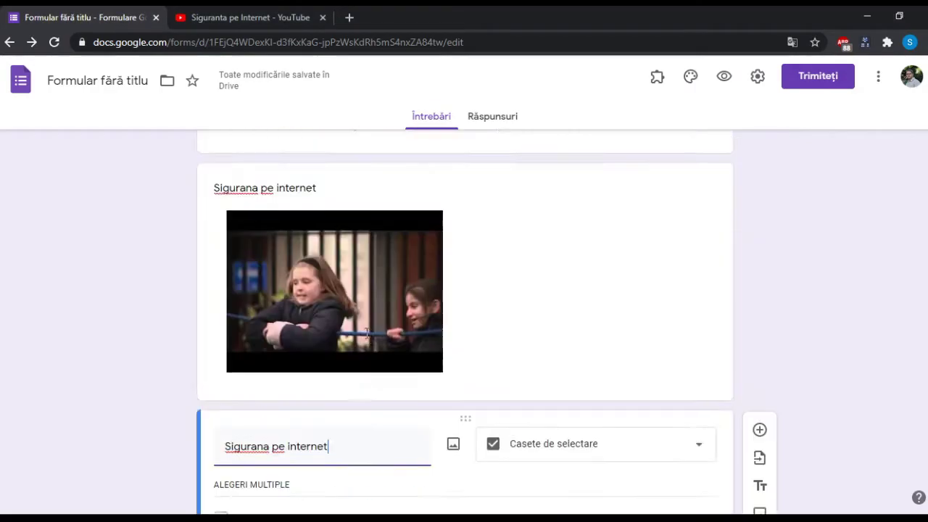
- Replace the copied question's text with "3. Identifică care sunt pericolele pe internet DIN FILMUL DE MAI SUS"
scroll(367, 332, "up", 4)
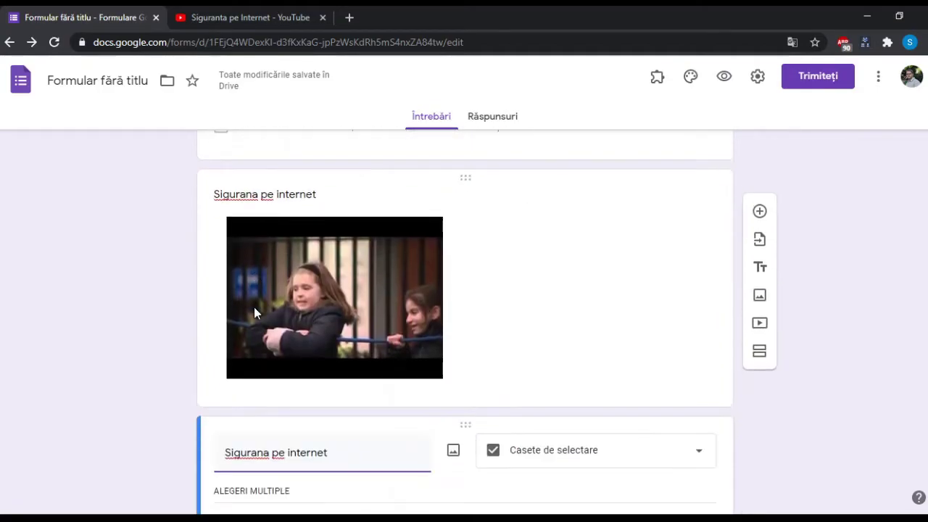
left_click(255, 311)
left_click_drag(333, 313, 216, 314)
scroll(215, 314, "down", 2)
type(".")
key("BackSpace")
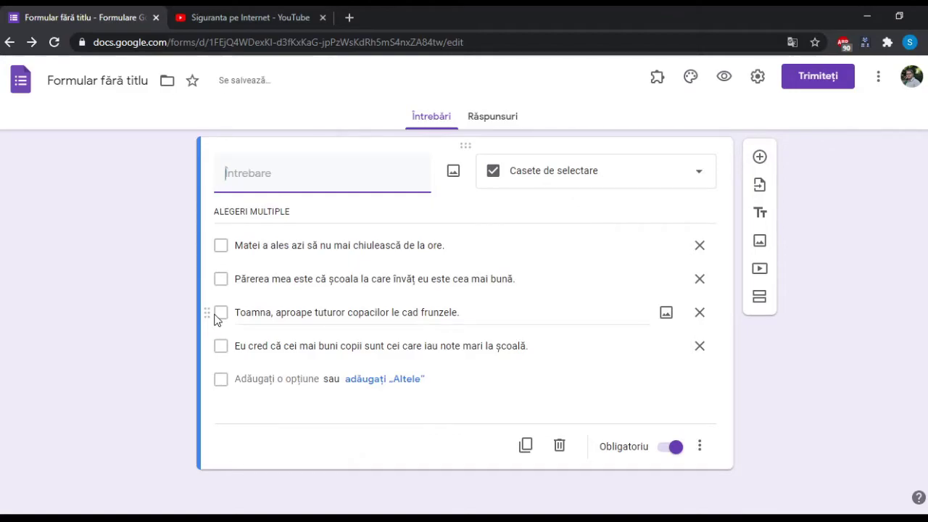
type("3.")
type("Identifică care sunt pericolele pe internet")
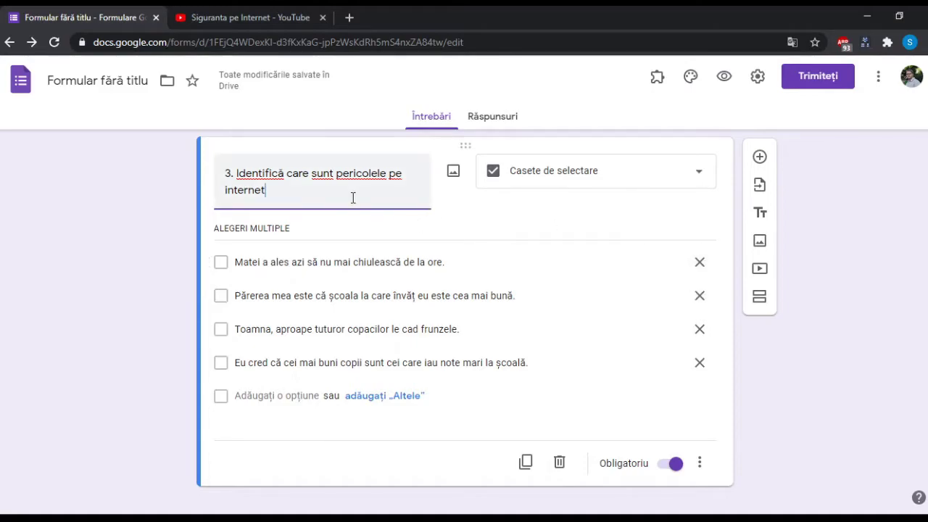
type("ILMUL DE MAI SUS")
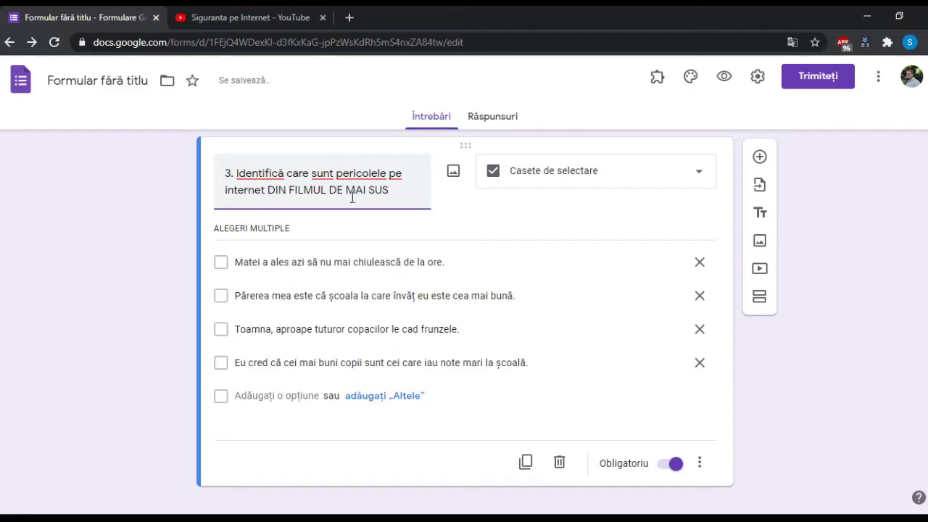
- Change question 3's answer type to Paragraf and remove its "ALEGERI MULTIPLE" description
left_click(575, 182)
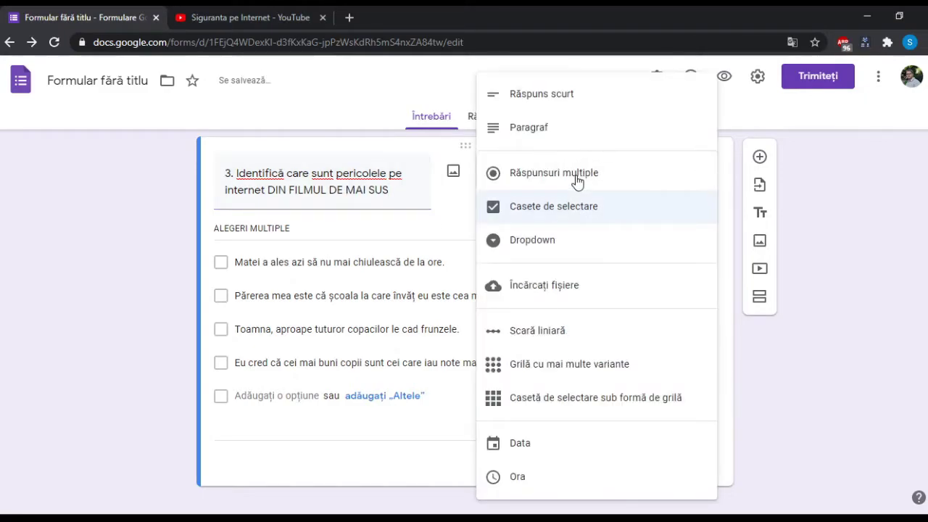
left_click(587, 139)
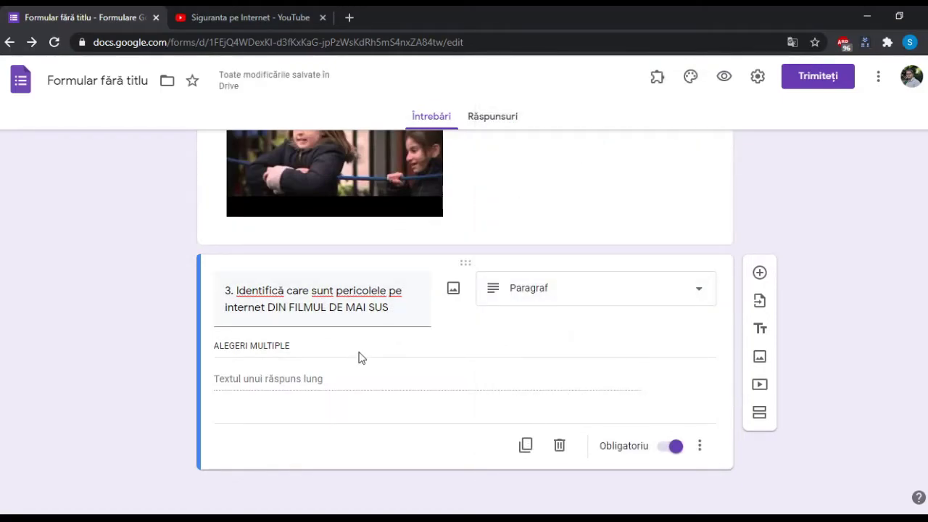
triple_click(359, 352)
key("BackSpace")
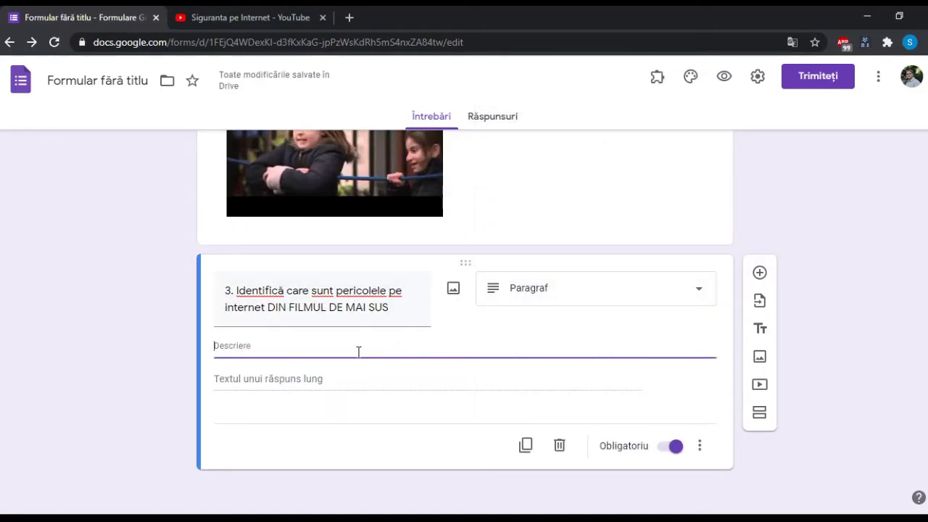
key("BackSpace")
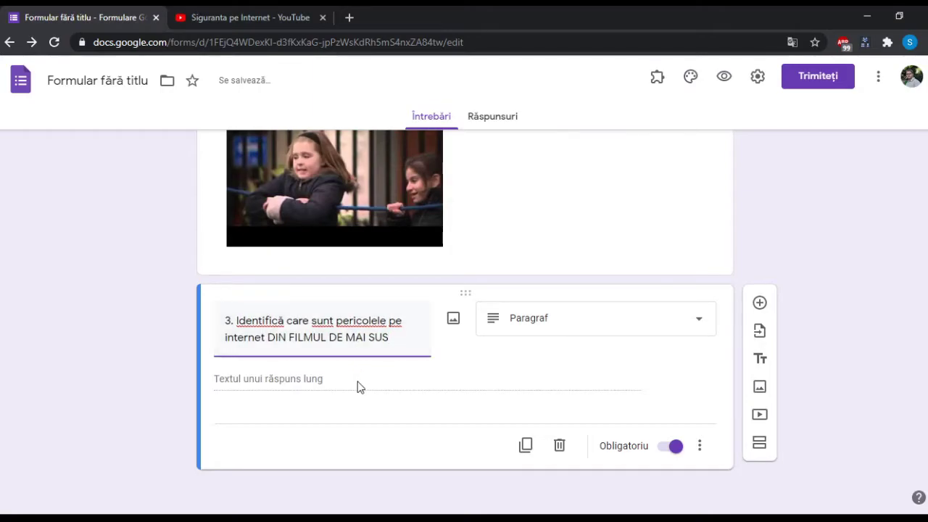
- Duplicate question 3 about the dangers on the internet and select the copy for editing
left_click(525, 445)
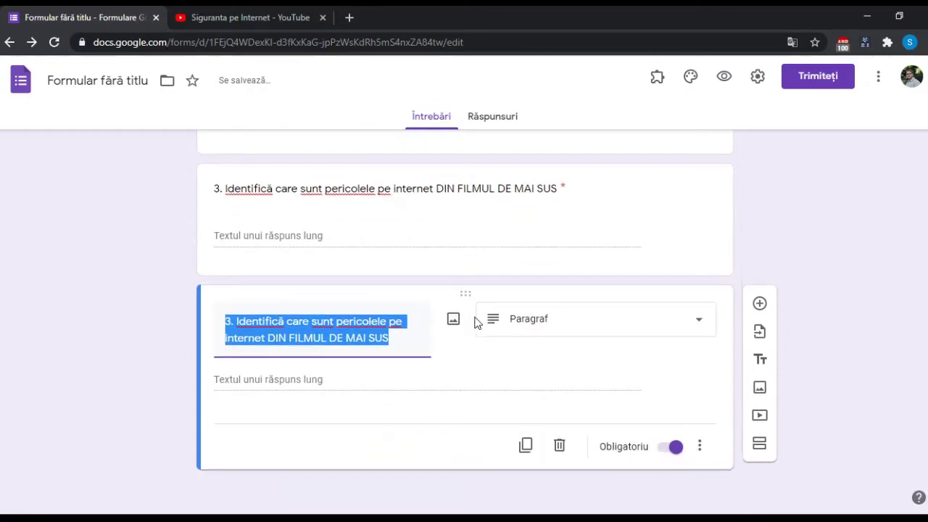
left_click(463, 228)
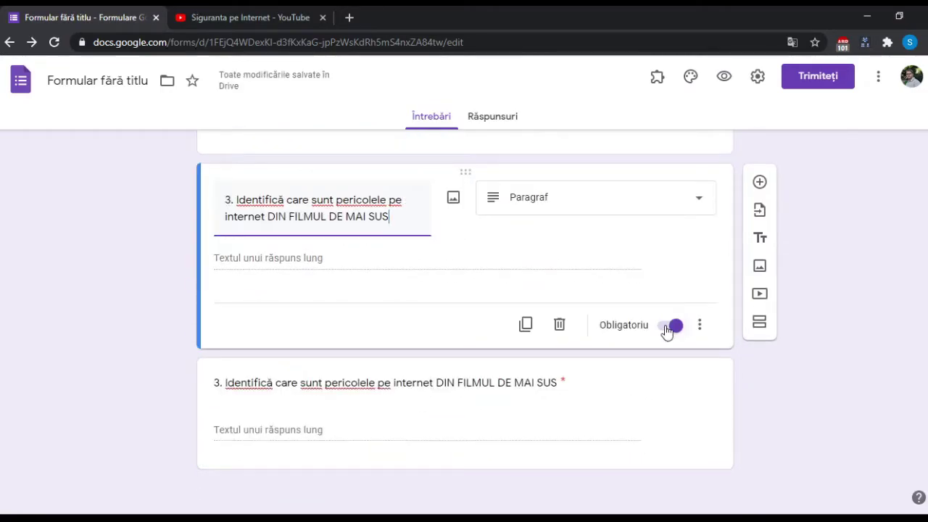
left_click(316, 414)
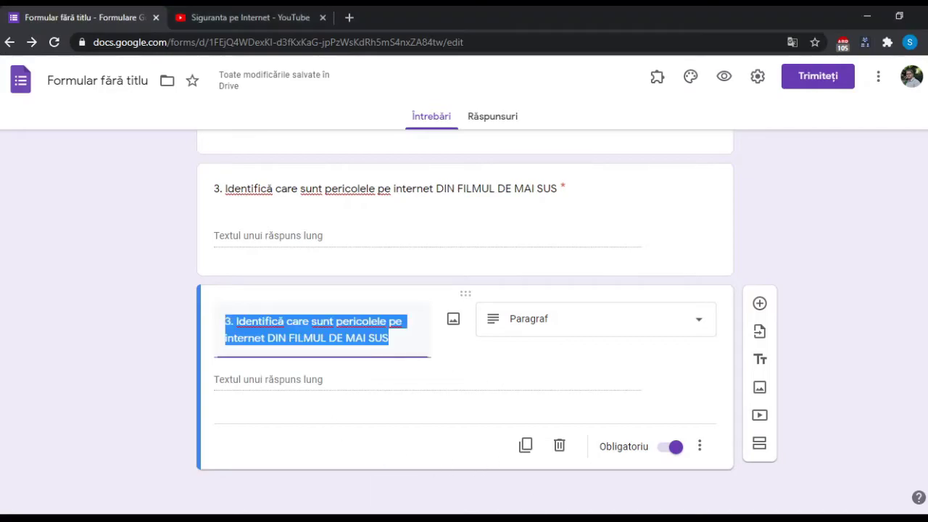
left_click(269, 384)
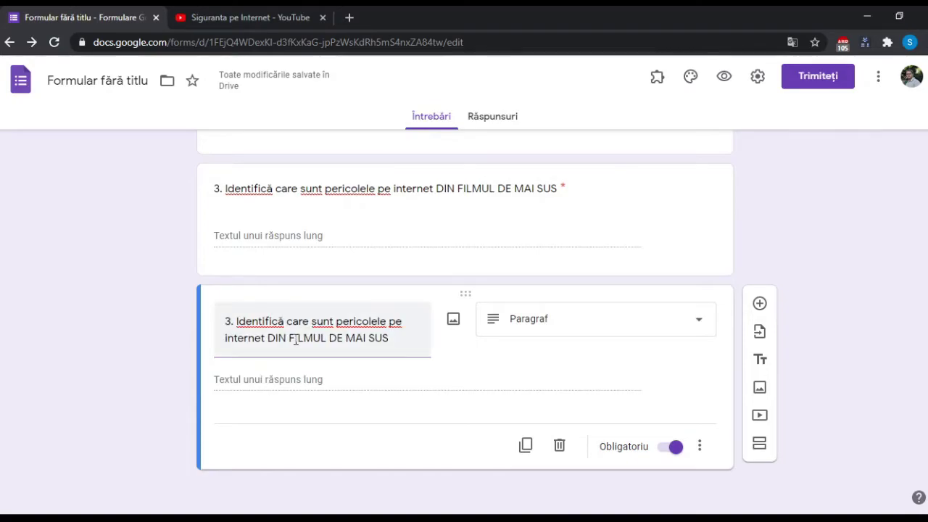
triple_click(247, 324)
- Upload the two-column image matching notions such as Fapt, Opinie and Stereotip with sentences into the copied question
left_click(453, 319)
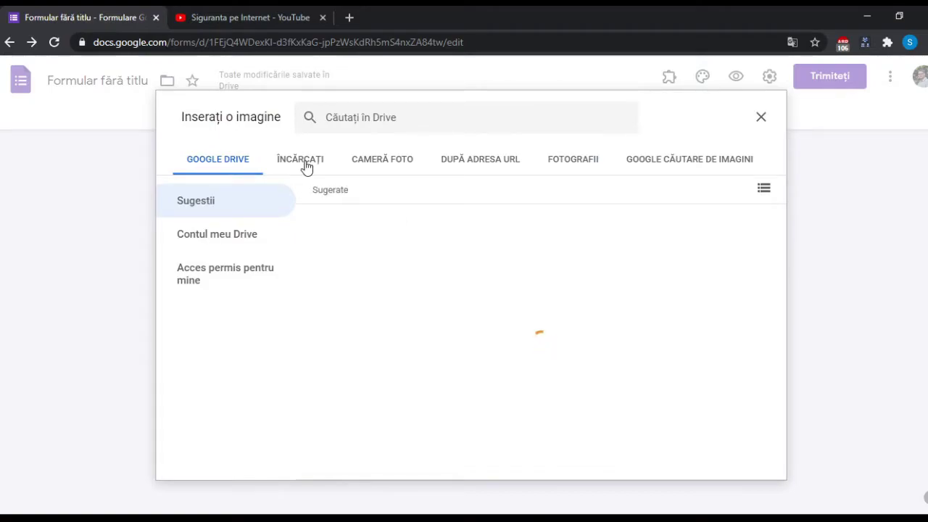
left_click(305, 164)
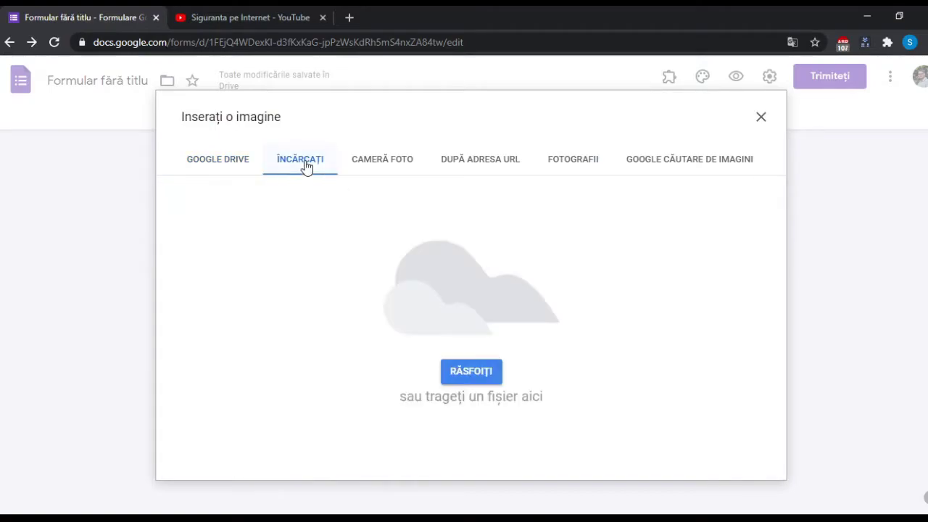
left_click(478, 371)
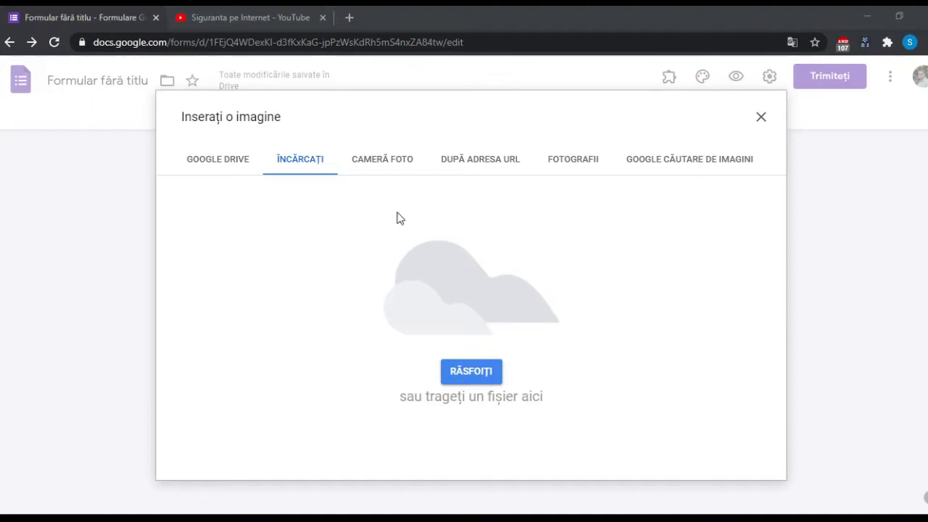
key("Return")
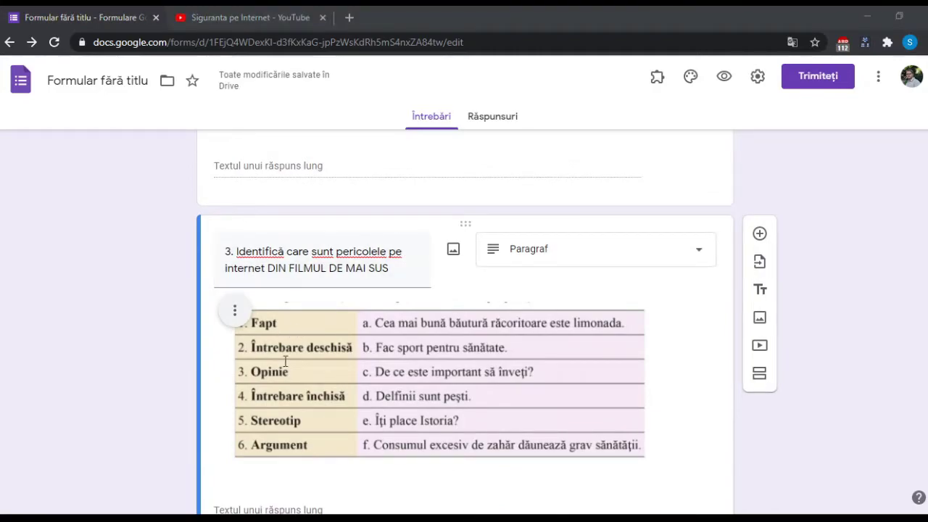
- Rewrite the image question's text as "4. Asociază mai jos notiunile din Prima coloana cu propozitiile din a doua coloana"
left_click(232, 248)
left_click(245, 243)
key("BackSpace")
key("BackSpace")
key("BackSpace")
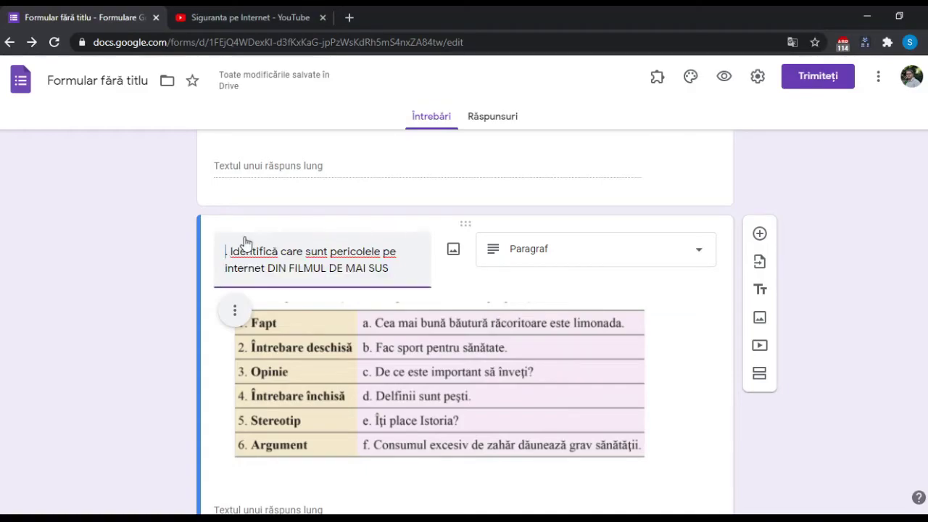
type(".")
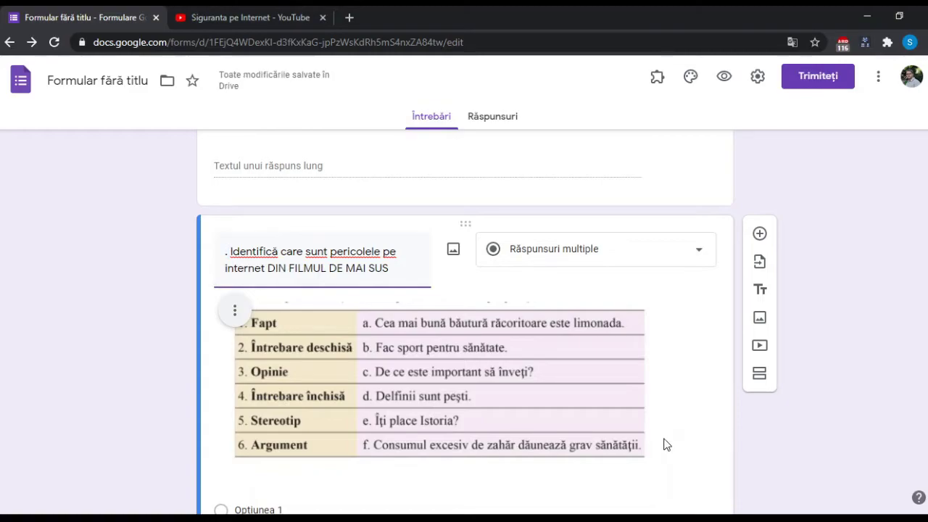
left_click_drag(395, 268, 198, 246)
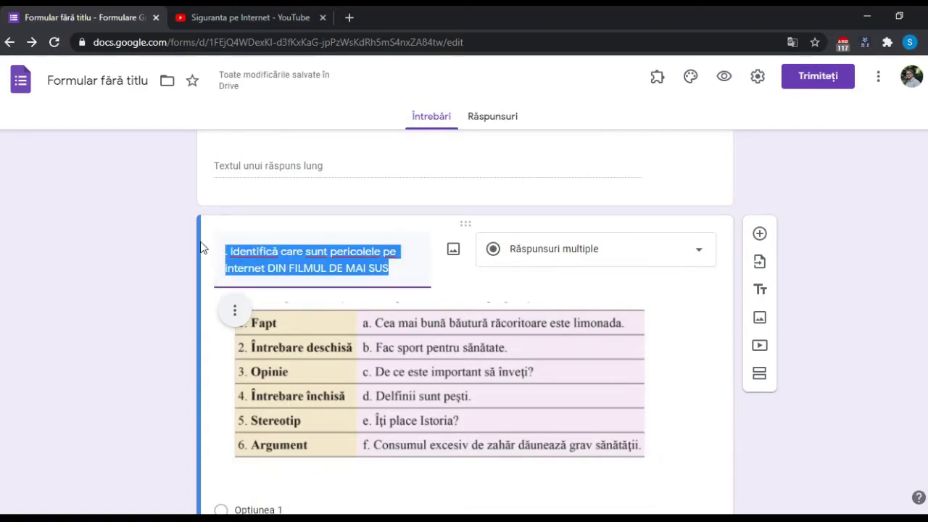
type("4.")
type("Asociază mai jos notiunile din rima coloana cu propozitiile din a doua coloana")
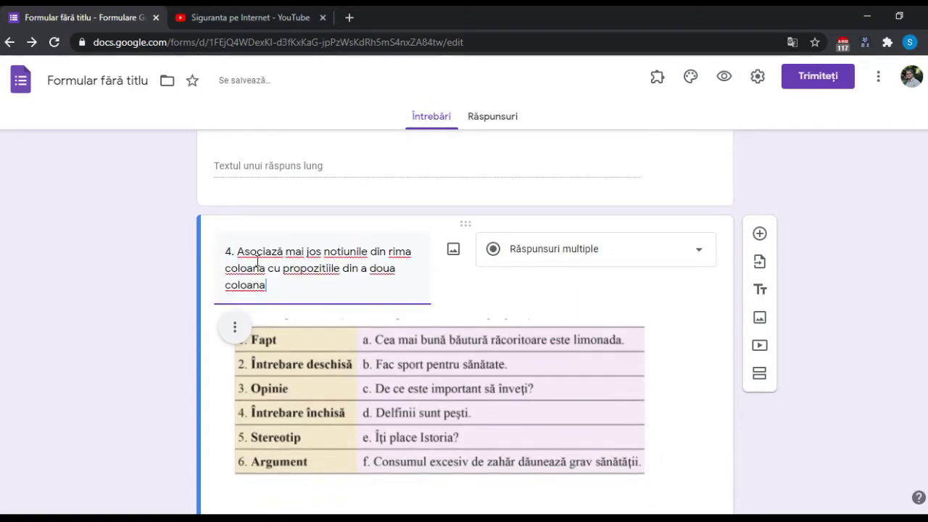
left_click(389, 252)
type("P")
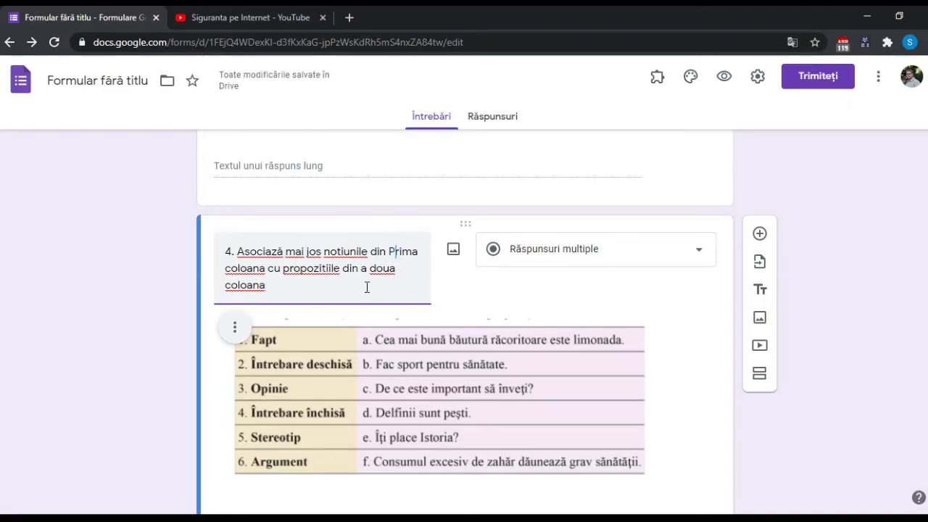
- Set question 4's answer type to Paragraf and duplicate the question
scroll(333, 282, "down", 1)
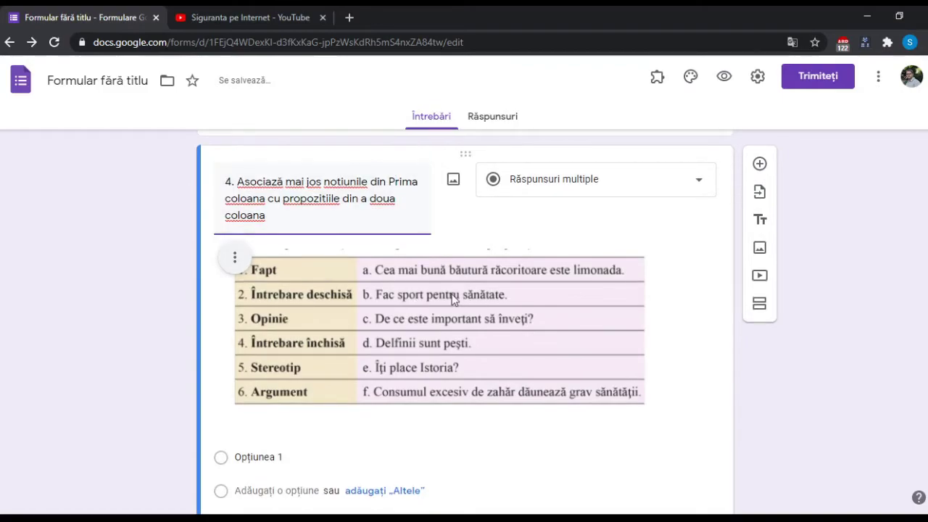
left_click(574, 188)
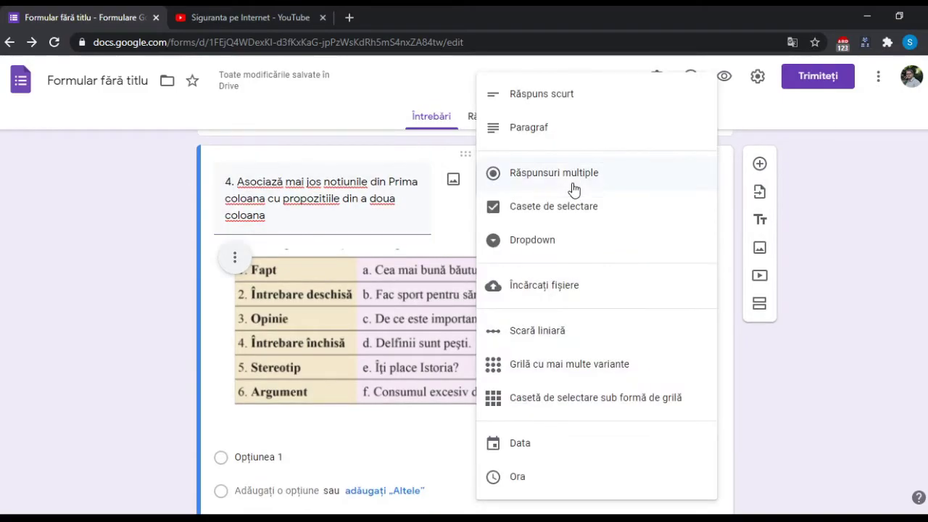
left_click(569, 129)
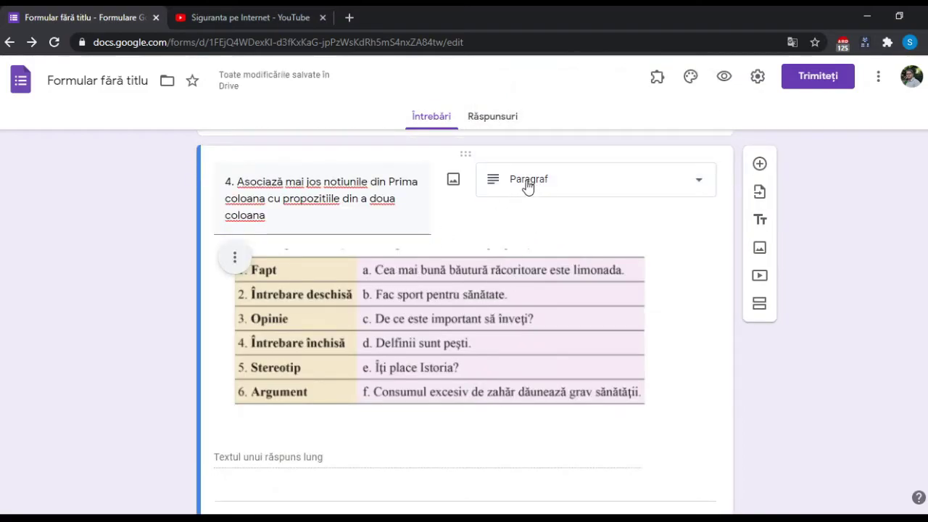
scroll(564, 189, "down", 1)
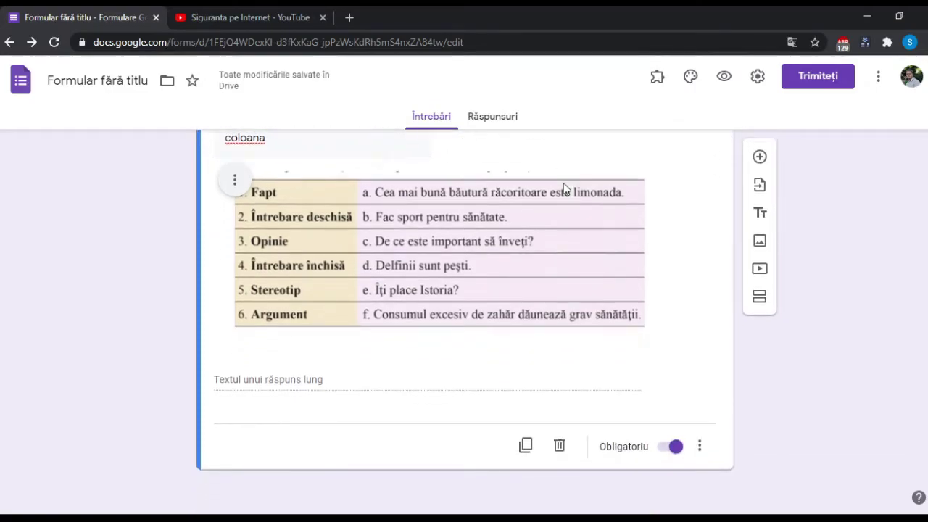
scroll(558, 200, "up", 2)
scroll(562, 225, "down", 1)
scroll(557, 240, "down", 1)
left_click(526, 445)
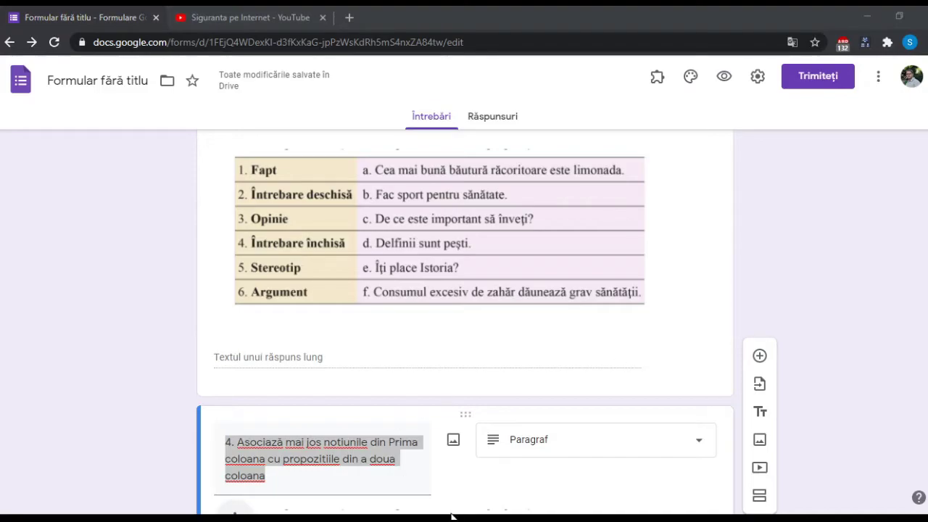
- Replace the copy's question text with "5. Găsește câte două argumente pro și contra uneia dintre afirmatiile următoare"
scroll(399, 408, "down", 1)
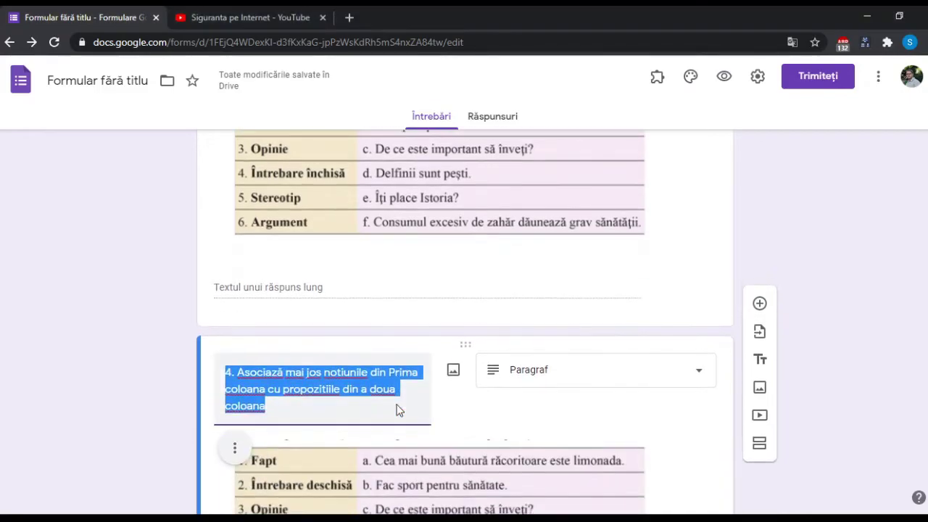
scroll(369, 398, "down", 1)
left_click(290, 351)
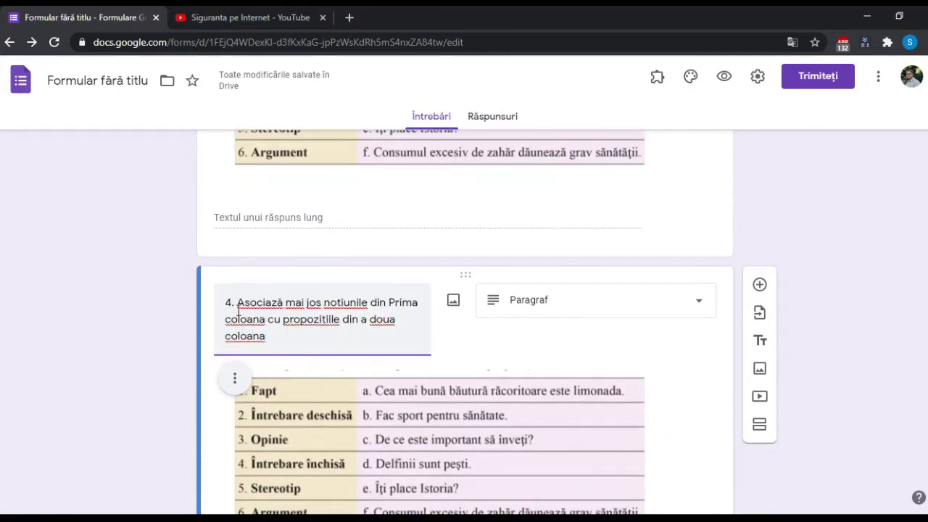
left_click_drag(241, 307, 296, 341)
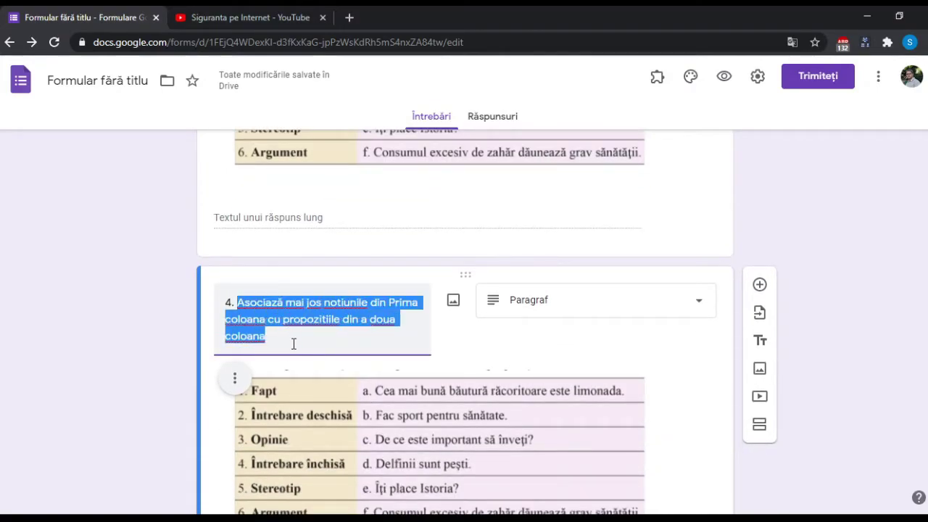
type("Găsește câte două argumente pro și contra uneia dintre afirmatiile următoare")
left_click(240, 300)
key("BackSpace")
key("BackSpace")
type("5")
- Keep Paragraf as question 5's answer type and remove the matching-table image from the question
left_click(561, 311)
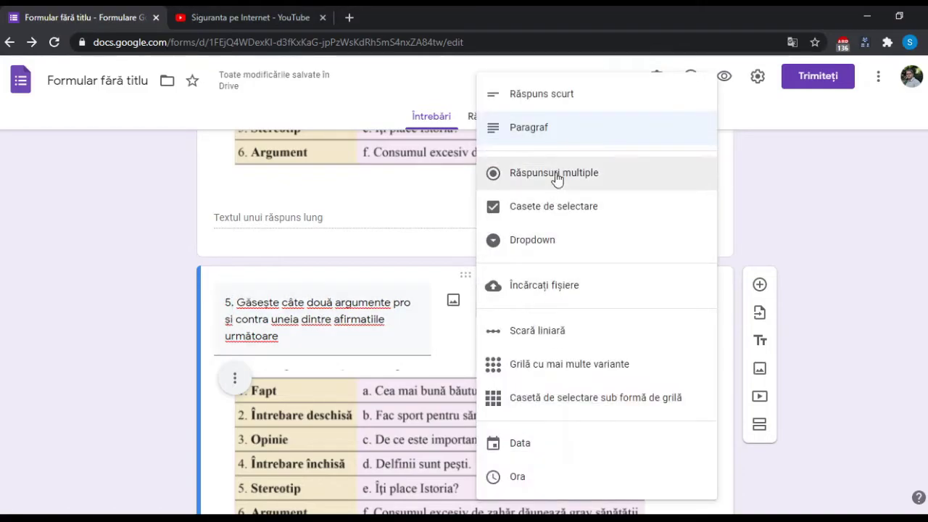
left_click(505, 138)
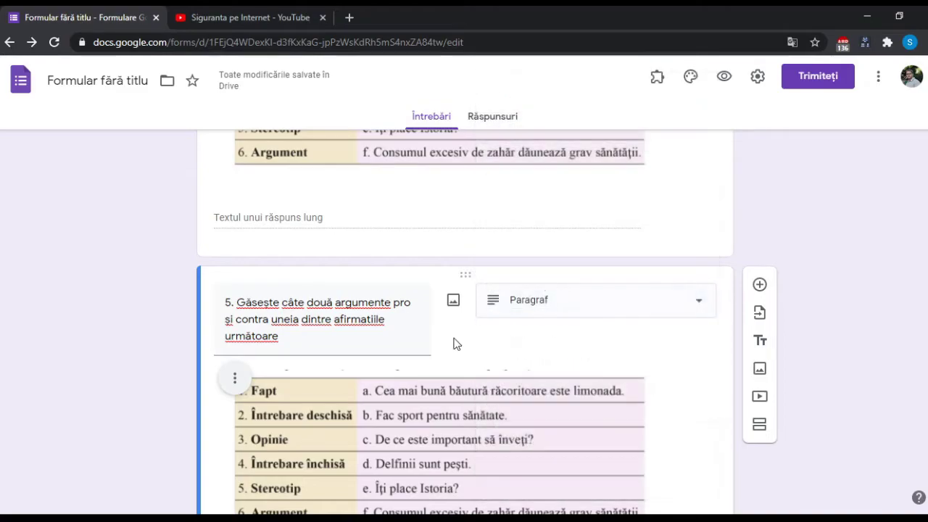
left_click(234, 379)
left_click(217, 435)
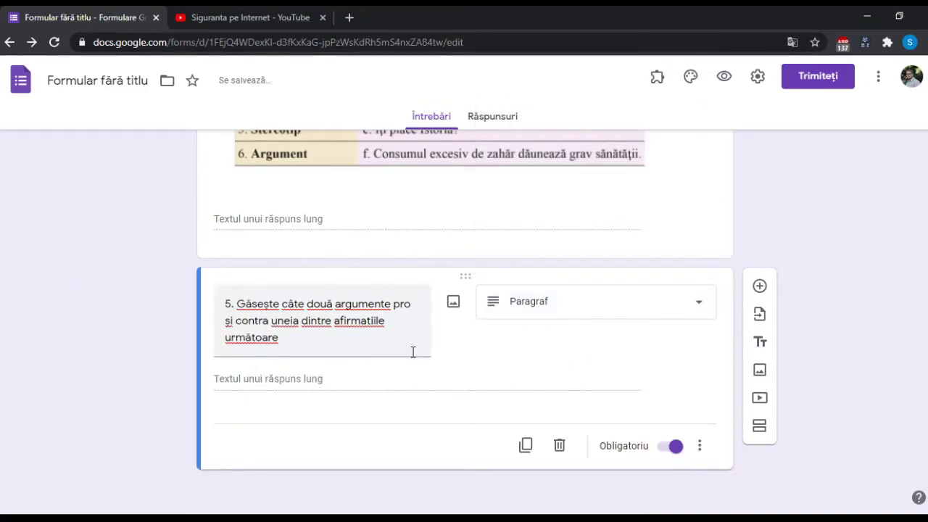
- Upload the image with the statements "Internetul este util pentru copii." and "Joaca este doar pentru copii." into question 5
left_click(454, 303)
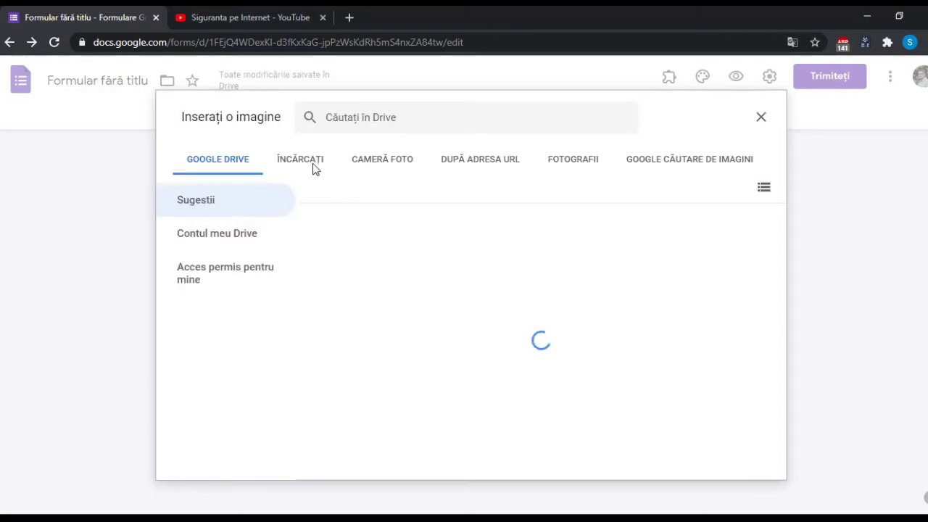
left_click(302, 164)
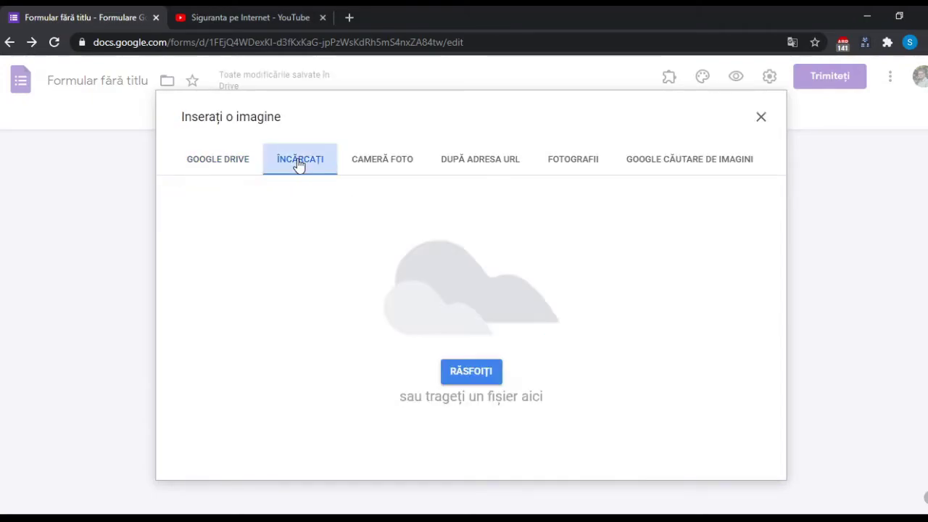
left_click(468, 374)
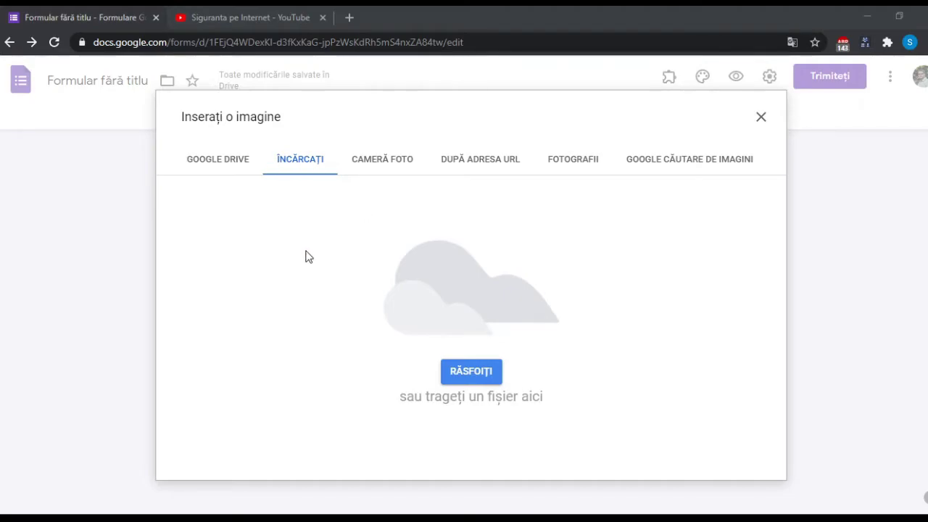
left_click(352, 325)
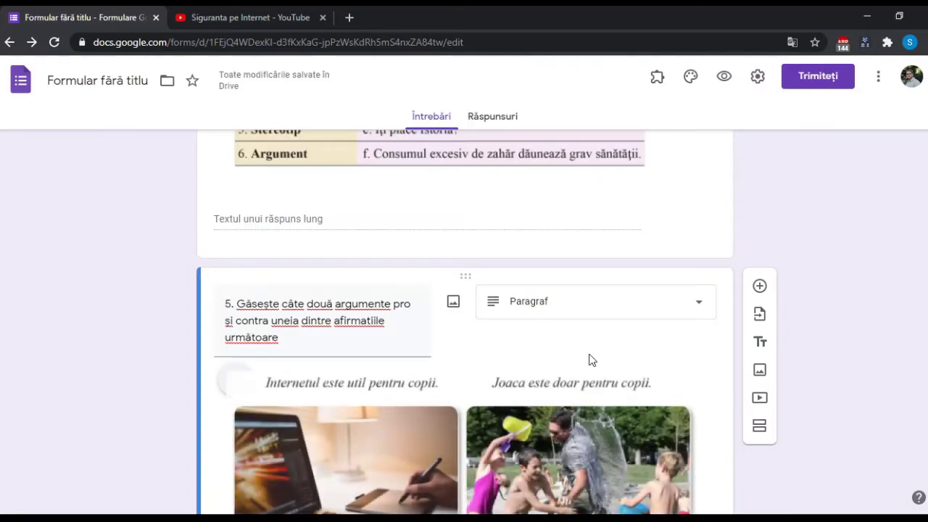
- Check question 5 with its two-photo image and duplicate the question
scroll(589, 354, "down", 1)
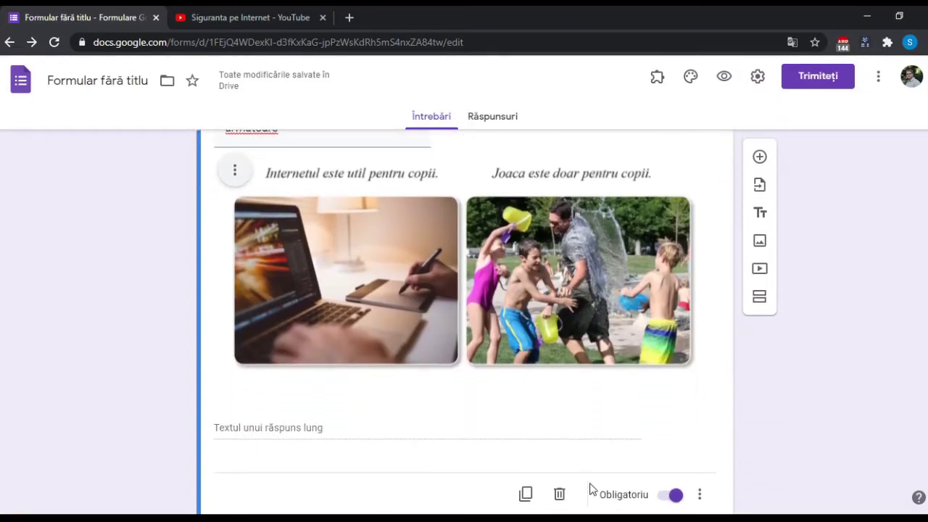
scroll(559, 437, "up", 1)
scroll(560, 438, "down", 1)
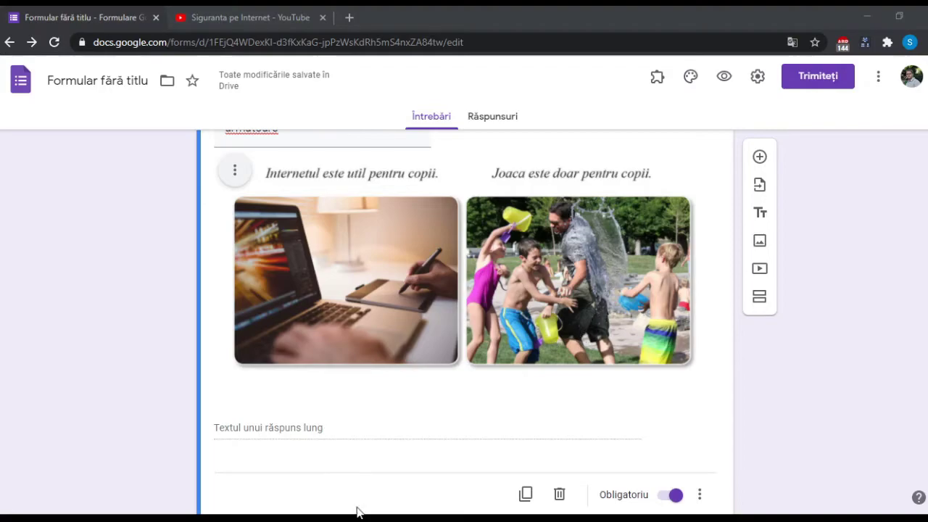
scroll(416, 393, "down", 1)
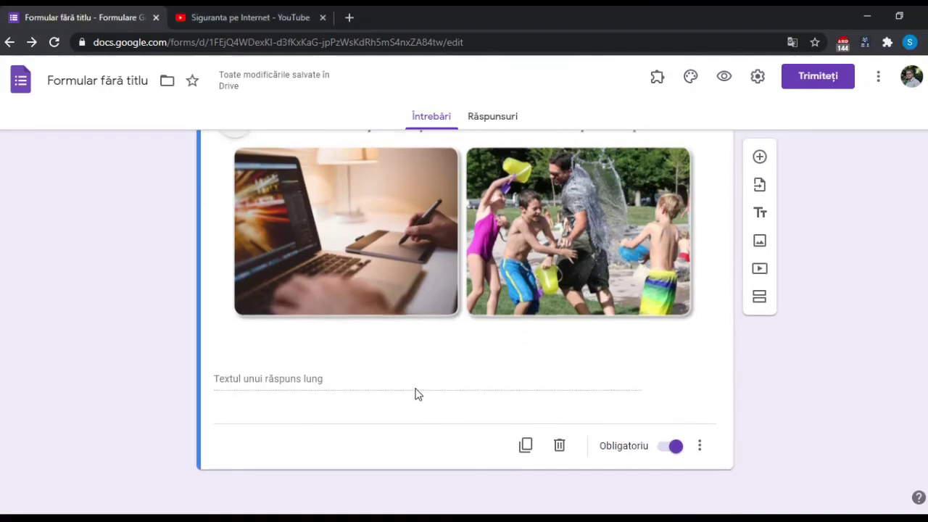
scroll(484, 423, "up", 1)
scroll(485, 423, "up", 5)
scroll(483, 422, "down", 5)
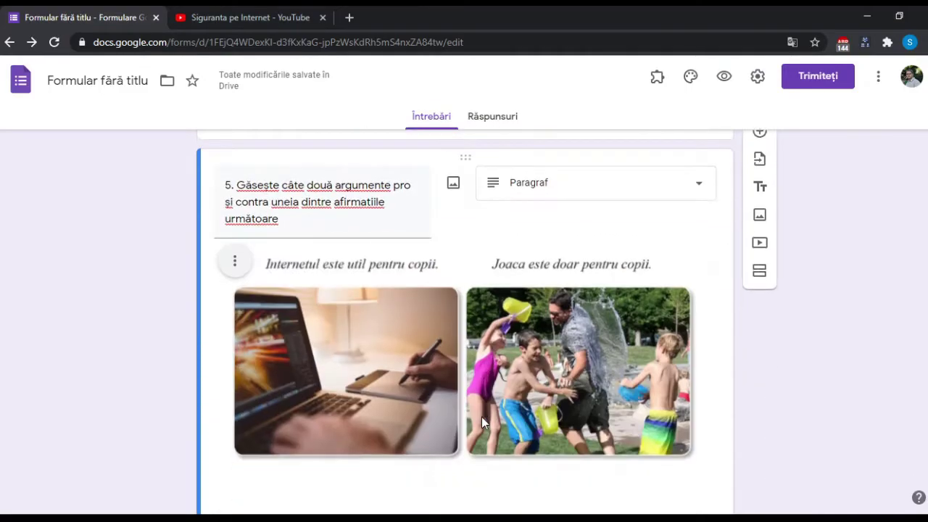
left_click(526, 445)
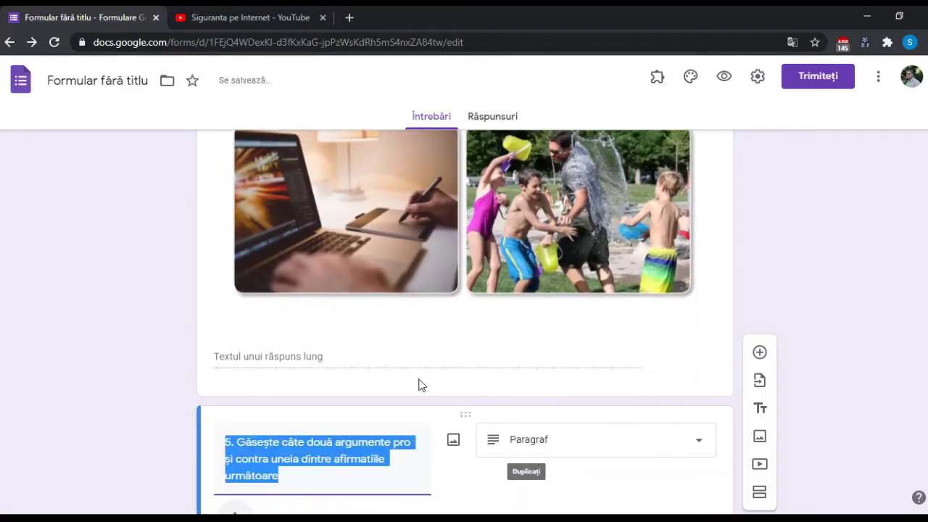
- Replace the copy's question text with "6. Stabilește valoarea de adevăr sau fasl pentru următoarele propozitii" and remove its image
left_click(234, 442)
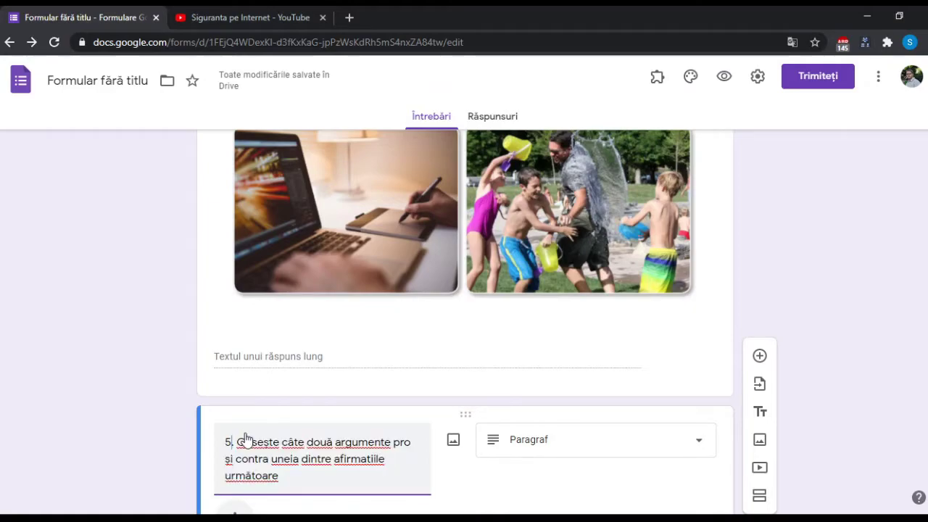
key("BackSpace")
key("BackSpace")
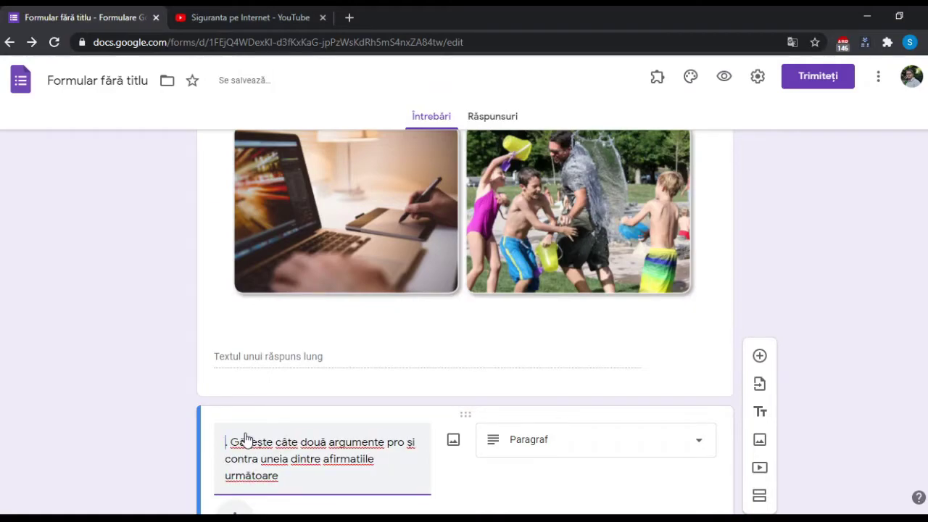
type("6.")
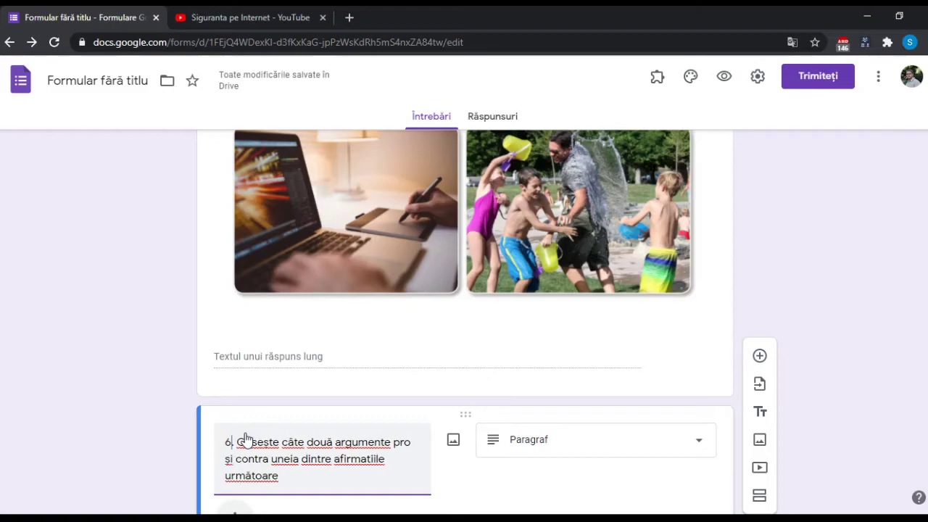
key("Right")
key("Right")
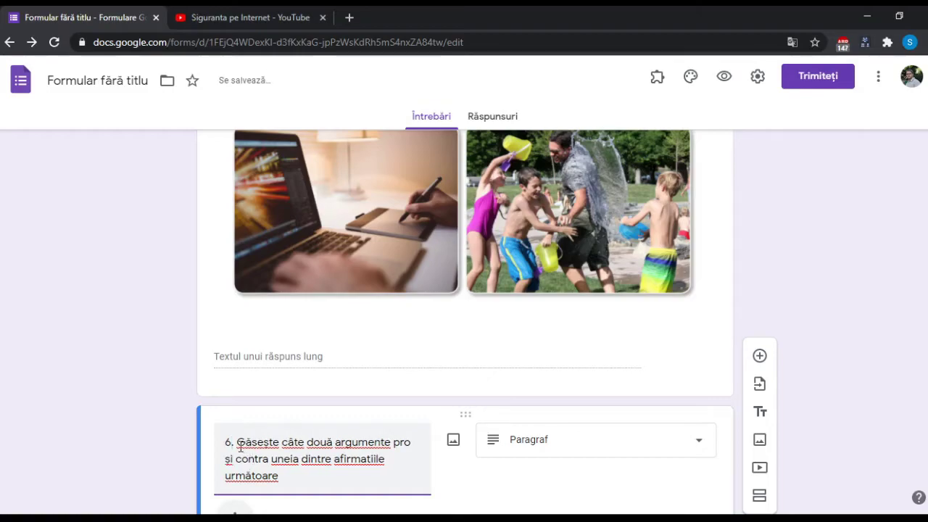
key("ctrl+a")
type("6. Stabileste valoarea de adevăr sau fasl pentru următoarele propozitii")
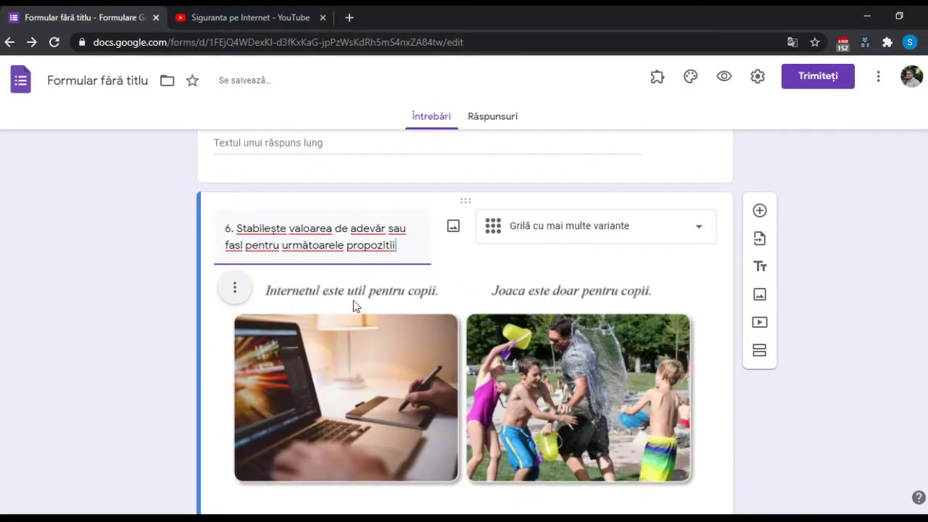
left_click(243, 292)
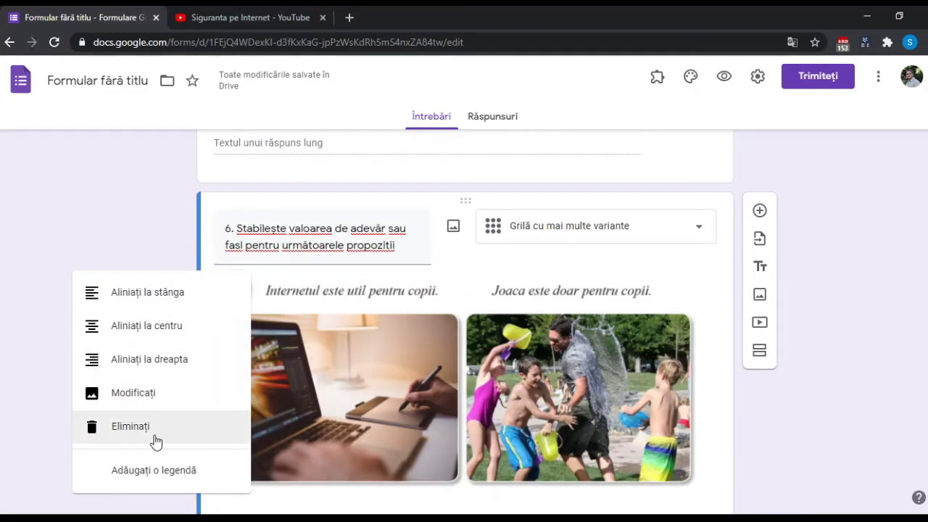
left_click(154, 426)
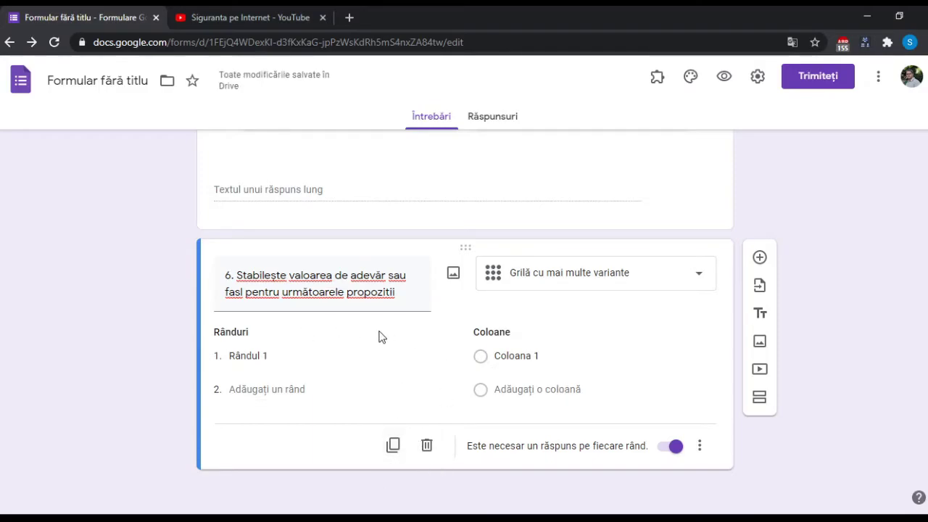
- Set question 6's answer type to Dropdown and enter "Comunicăm pentru a ne da importanti" as its first option
left_click(552, 355)
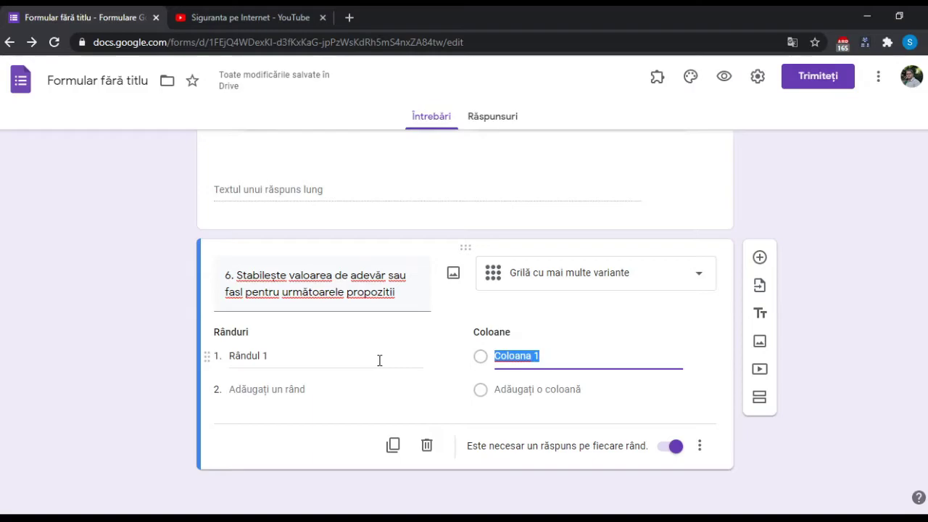
left_click(651, 276)
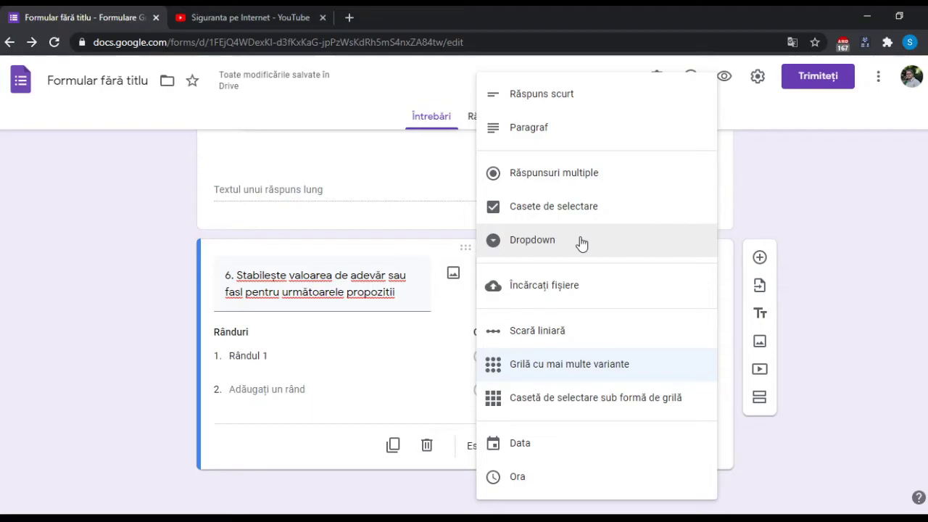
left_click(582, 242)
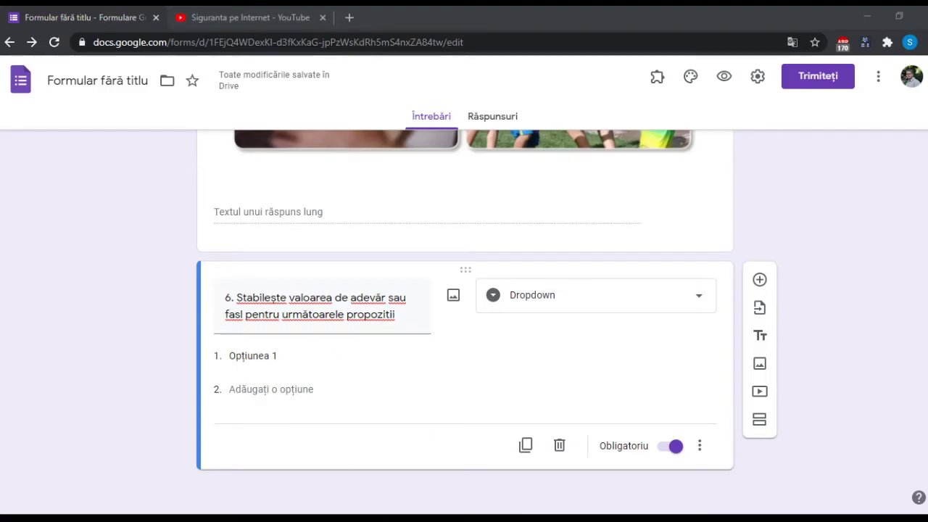
left_click(311, 355)
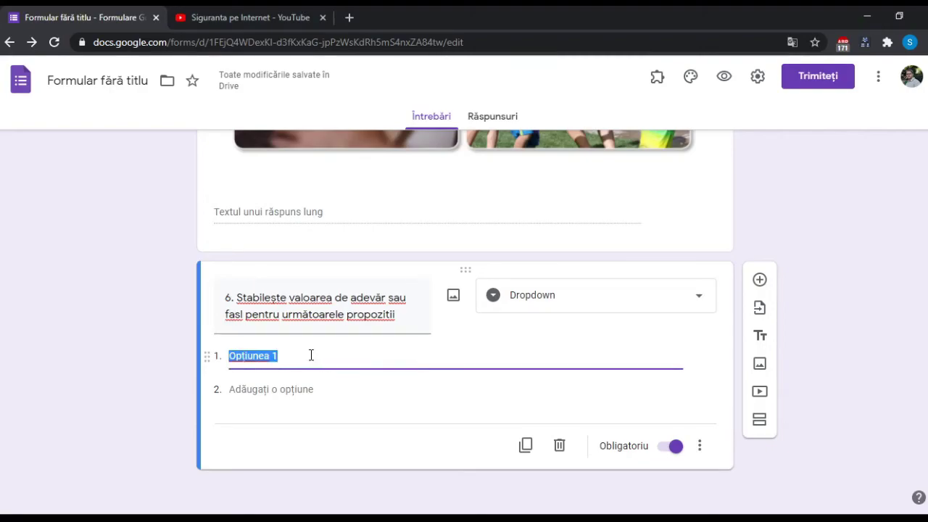
type("Comunicăm pentru a ne da importanti")
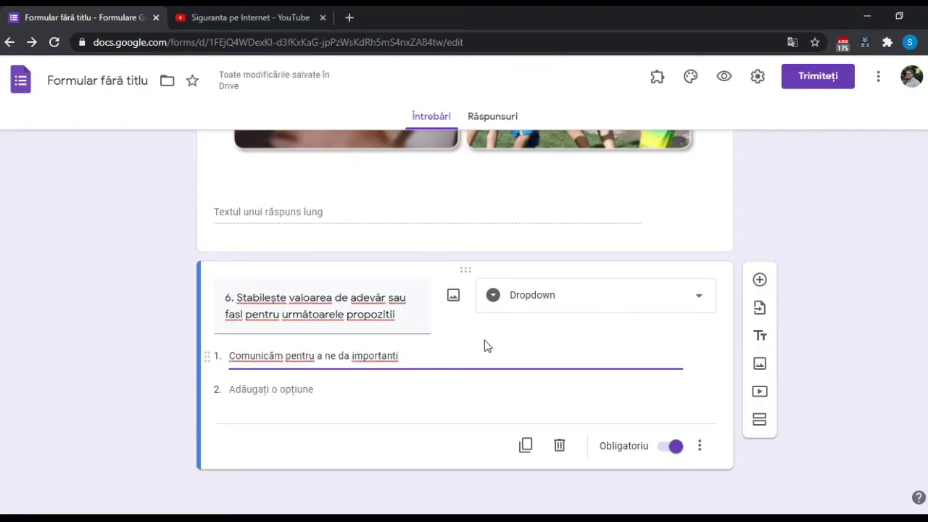
- Change the ending of question 6's text to "pentru următoarea propozitie: Comunicăm pentru a ne da importanti"
left_click(419, 323)
left_click(413, 327)
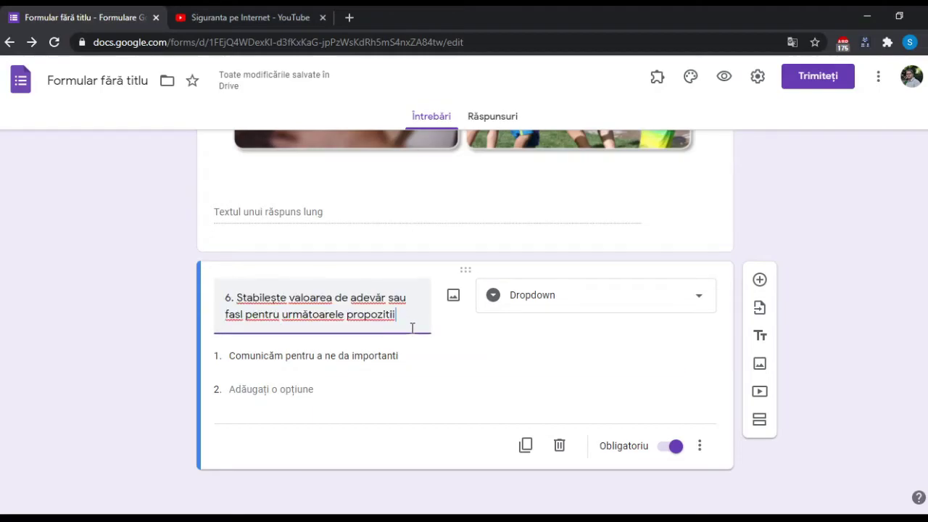
left_click(366, 314)
key("Left")
key("Left")
key("Left")
key("Left")
key("BackSpace")
key("BackSpace")
type("A")
key("BackSpace")
type("a")
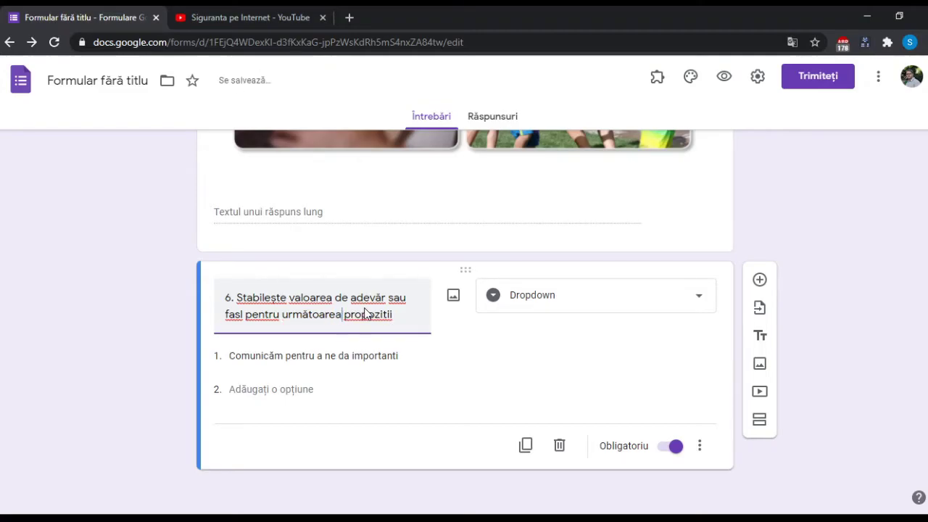
left_click(403, 310)
key("BackSpace")
type("e")
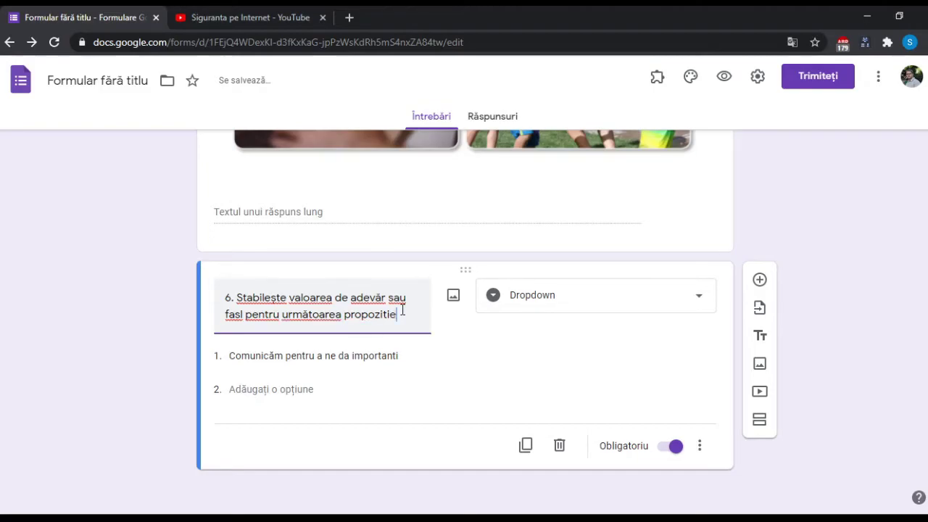
type(":")
type("Comunicăm pentru a ne da importanti")
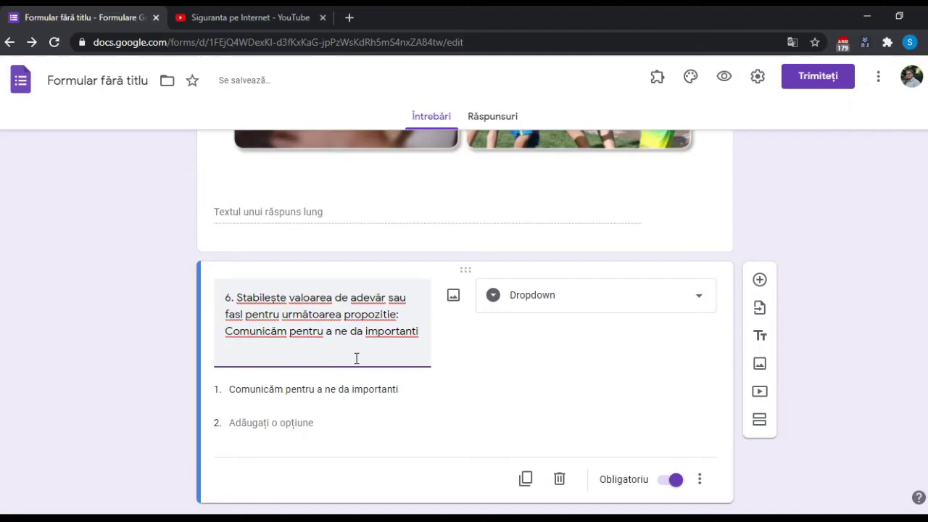
- Set question 6's two dropdown options to "Adevarat" and "Fals" and duplicate the question
left_click(409, 388)
type("A")
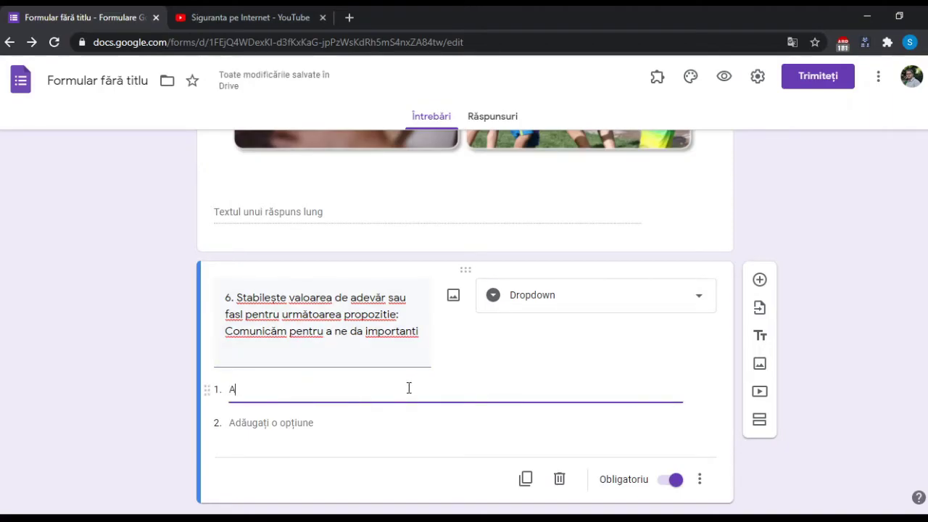
type("devarat")
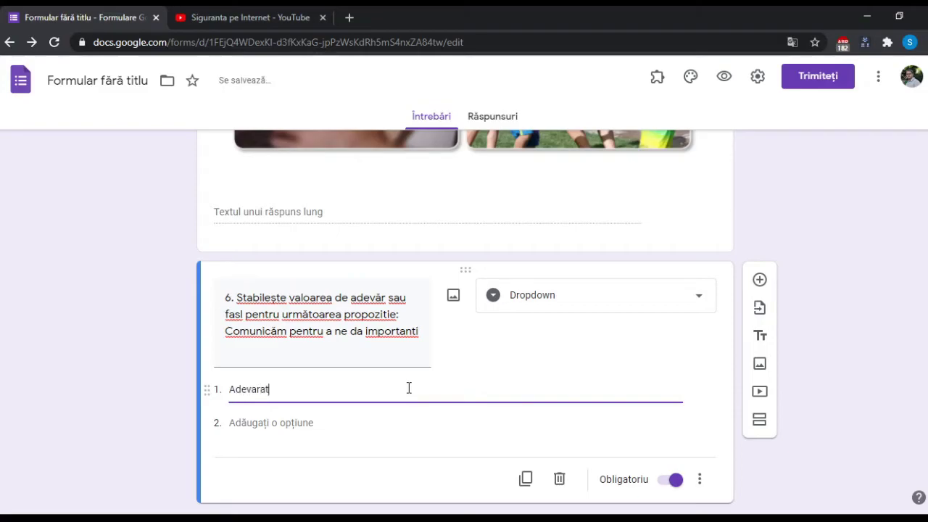
left_click(403, 420)
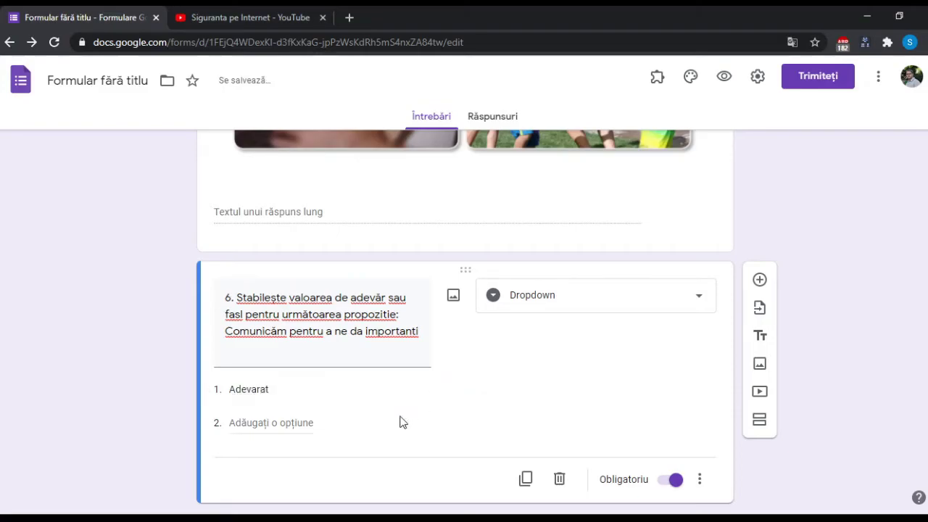
left_click(303, 422)
type("Si fals")
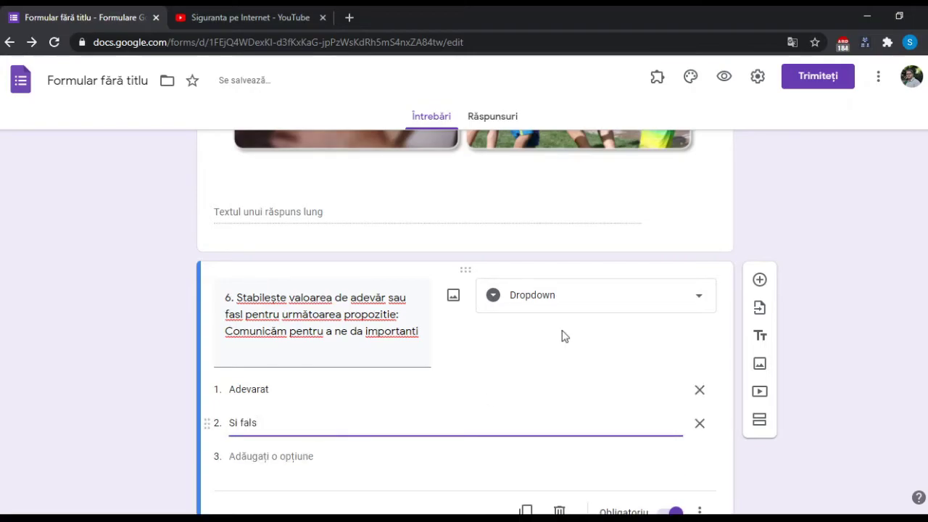
scroll(535, 345, "down", 1)
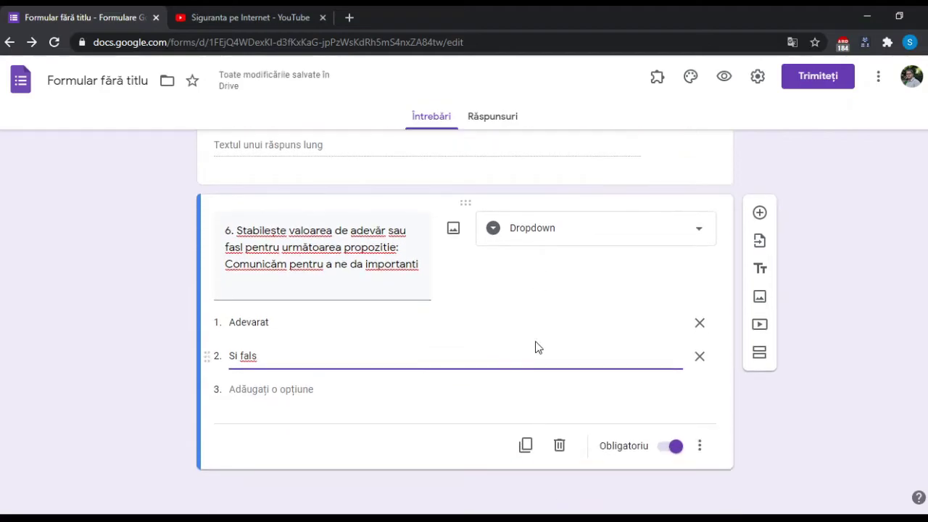
left_click_drag(274, 357, 228, 365)
type("Fals")
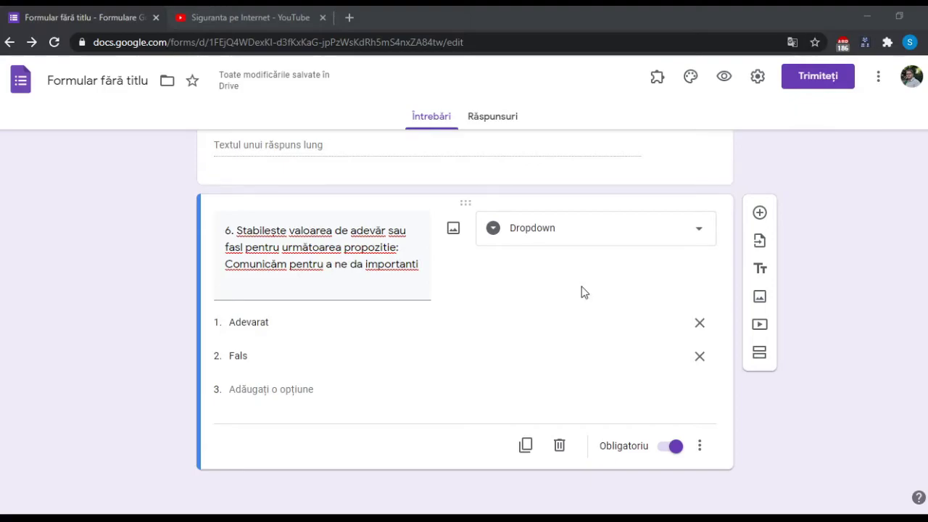
left_click(432, 436)
left_click(526, 445)
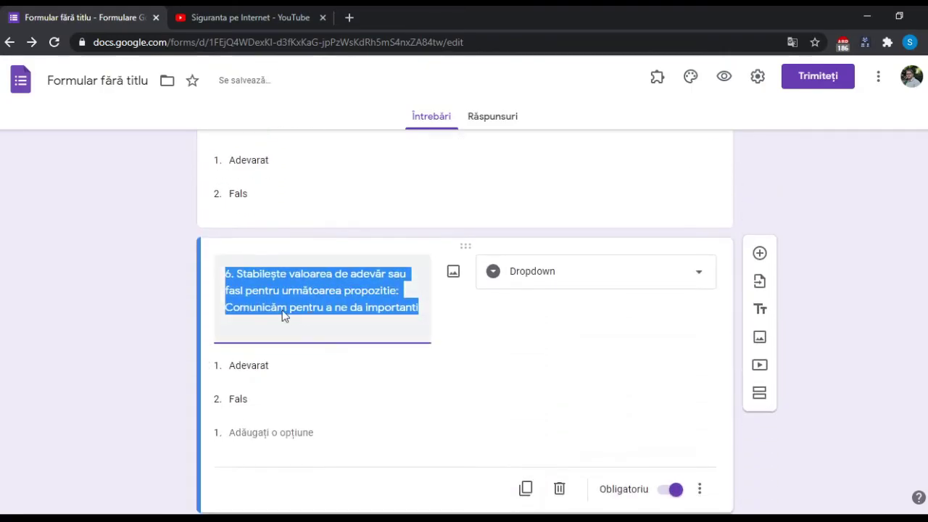
- Replace the duplicated question's text with "ÎȚI PLACE ACEASTĂ MODALITATE DE EVALUARE A CUNOȘTINȚELOR!"
type("ÎȚI PLACE ACEASTĂ MODALITATE DE EVALUARE A CUNOȘTINȚELOR!")
scroll(305, 251, "up", 3)
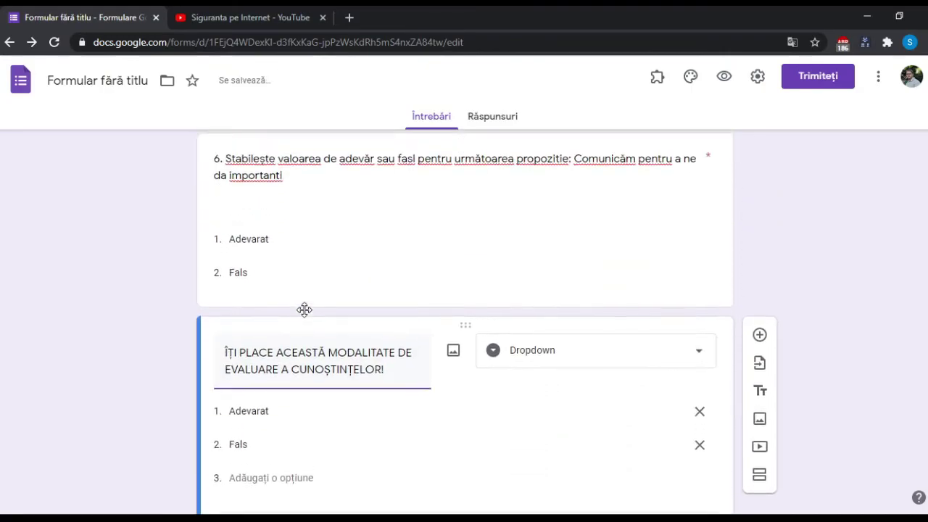
scroll(304, 311, "down", 3)
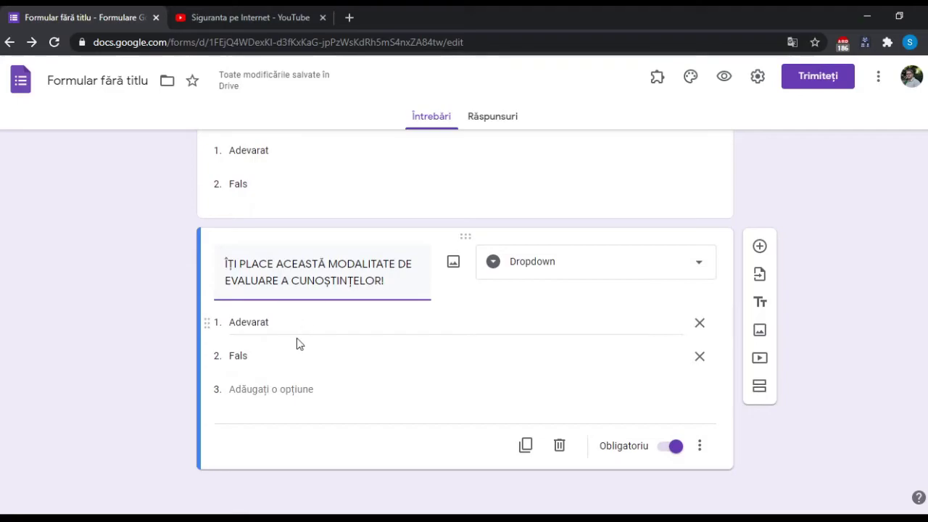
- Set the feedback question's options to "Da", "Nu" and "Așa și așa" and its answer type to Răspunsuri multiple
left_click(310, 326)
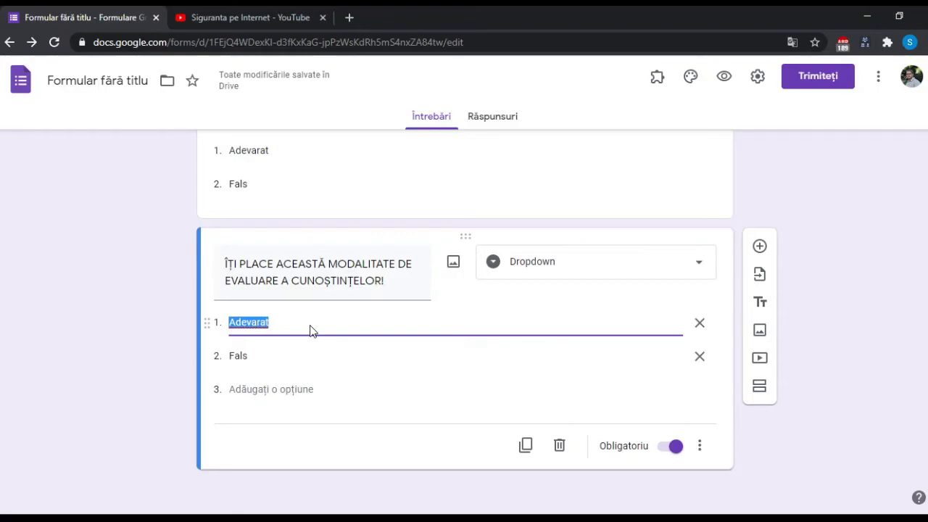
type("Da")
left_click(274, 359)
type("Nu")
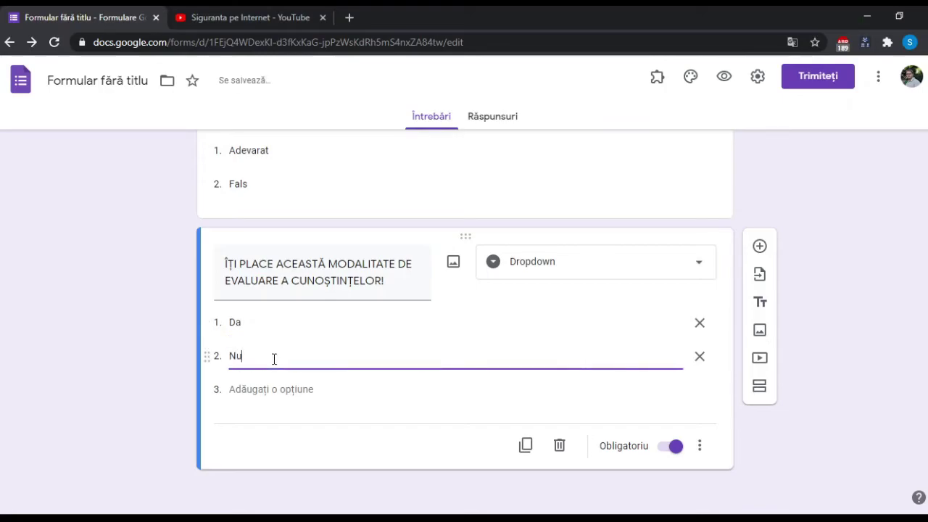
left_click(269, 388)
type("A")
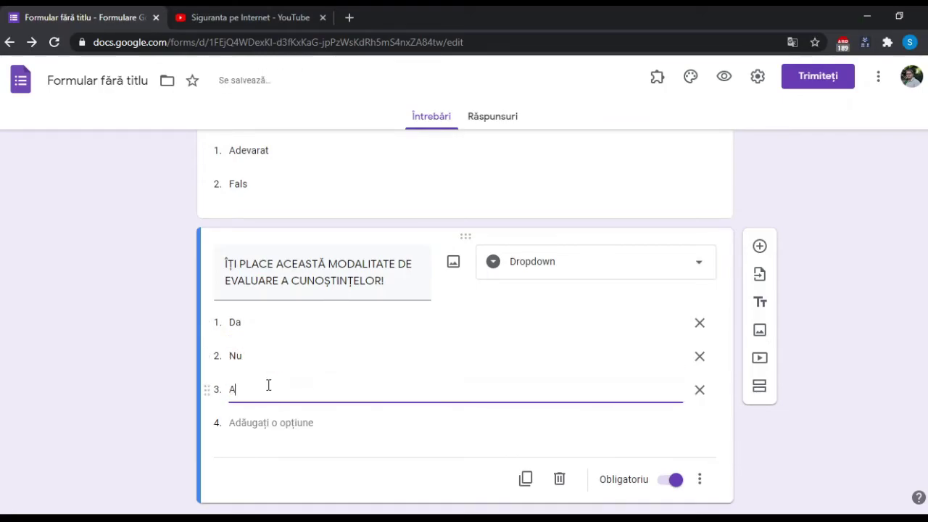
type("șa și aș")
type("asa")
left_click(577, 272)
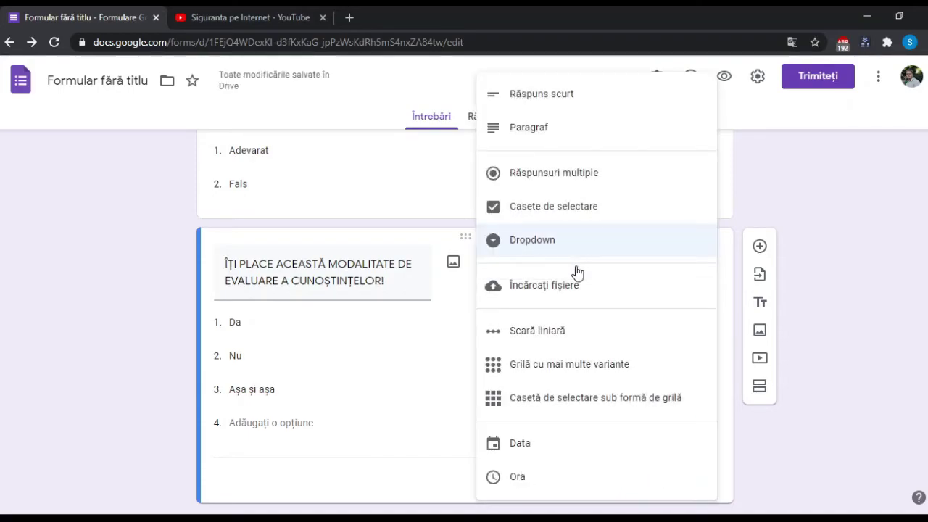
left_click(587, 172)
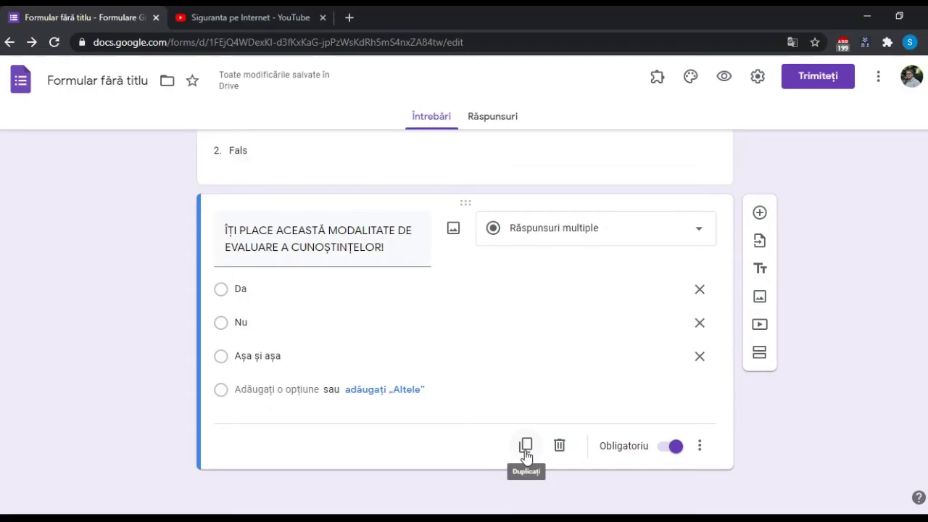
- Duplicate the question and set the copy's text to "BRAVO! AI AJUNS LA FINAL! ÎȚI MULȚUMESC PENTRU CĂ AI PARCURS ACEST EXERCIȚIU DE ANTRENARE A CREIERULUI!"
left_click(526, 446)
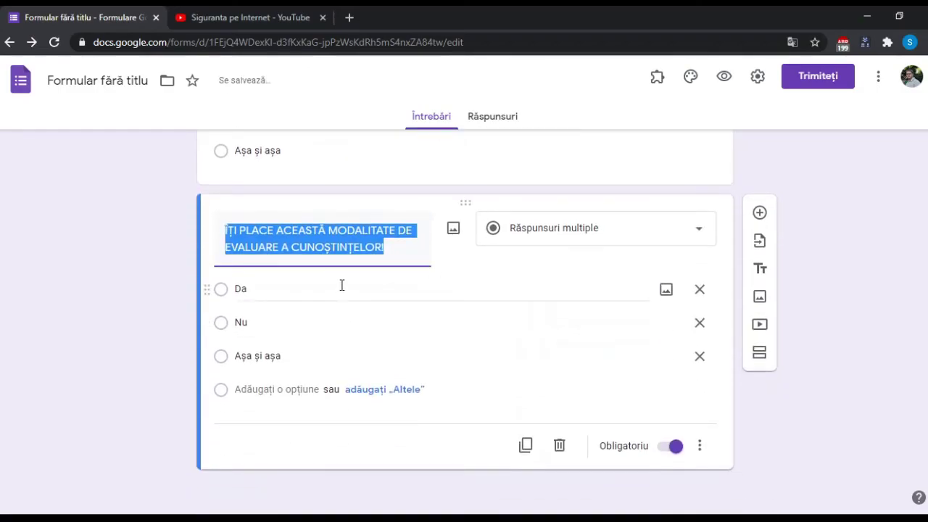
type("BRAVO! AI AJUNS LA FINAL! ÎȚ MULȚUMESC  PENTRU CĂ AI PARCURS ACEST EXERCIȚIU DE ANTRENARE A CREIERULUI!")
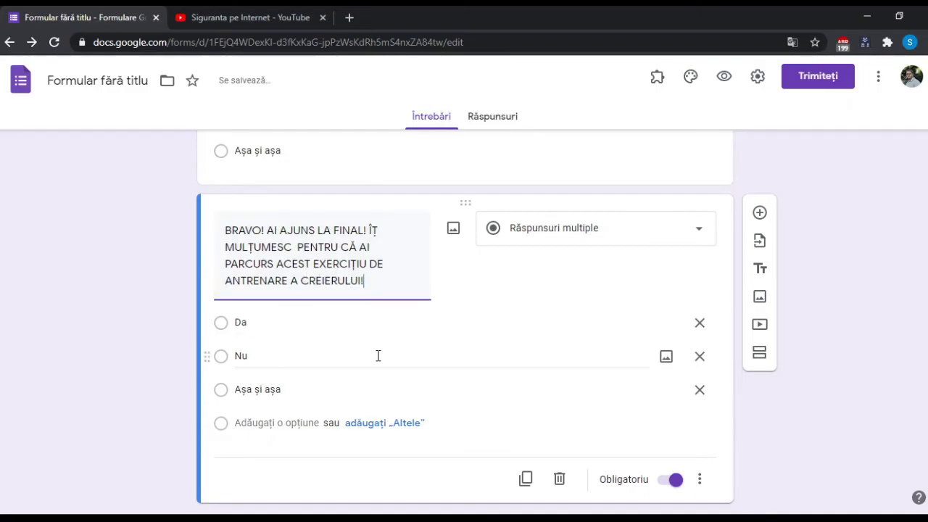
left_click(378, 229)
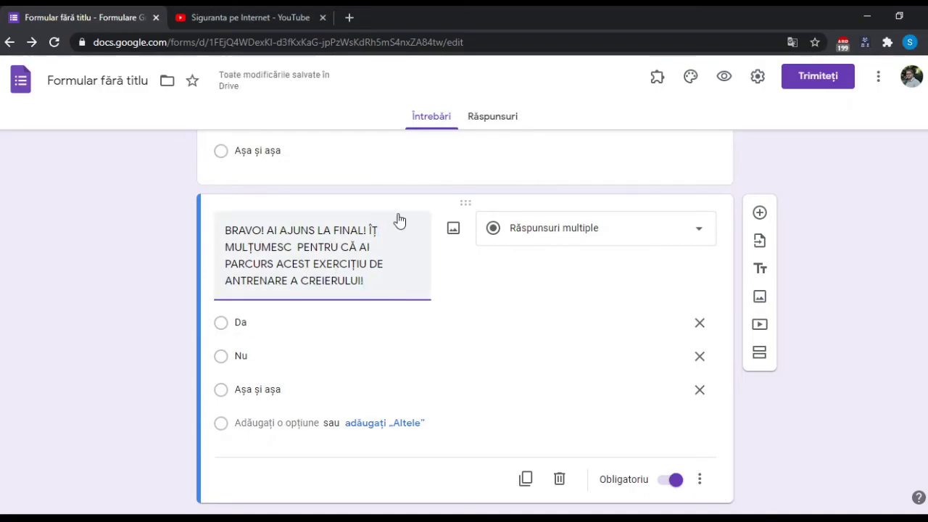
type("I")
- Remove the "Da" and "Nu" options, clear "Așa și așa", and set the closing item's answer type to Paragraf
left_click(700, 323)
left_click(701, 323)
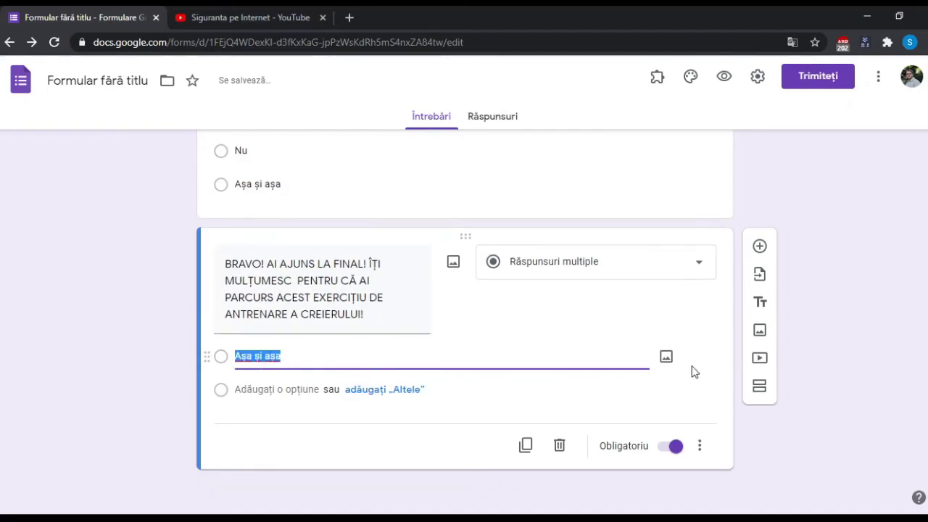
key("BackSpace")
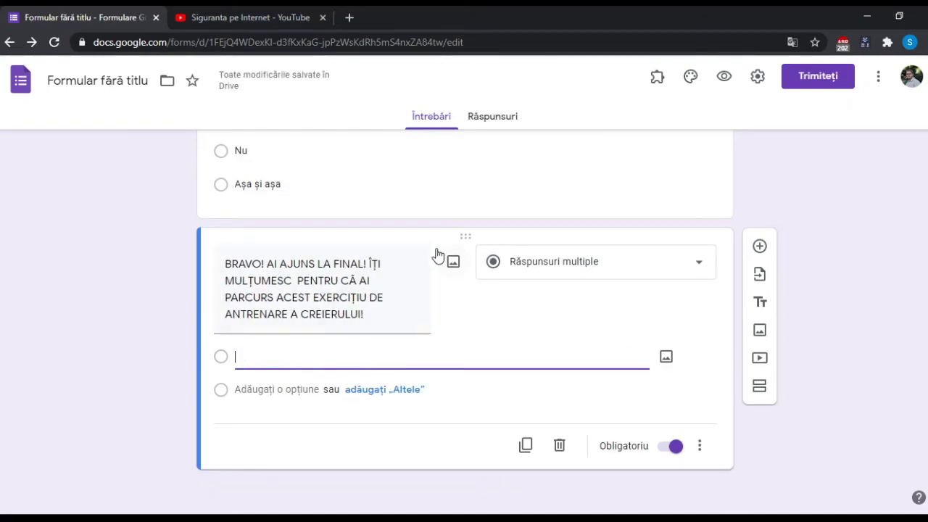
left_click(549, 270)
left_click(561, 143)
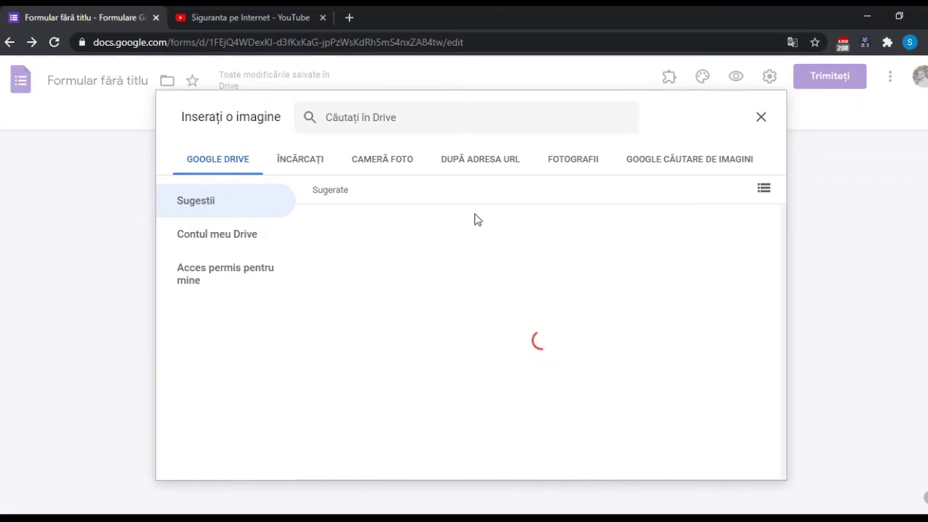
- Search Google images for "thank you" and look through the pictures for the closing item
left_click(675, 160)
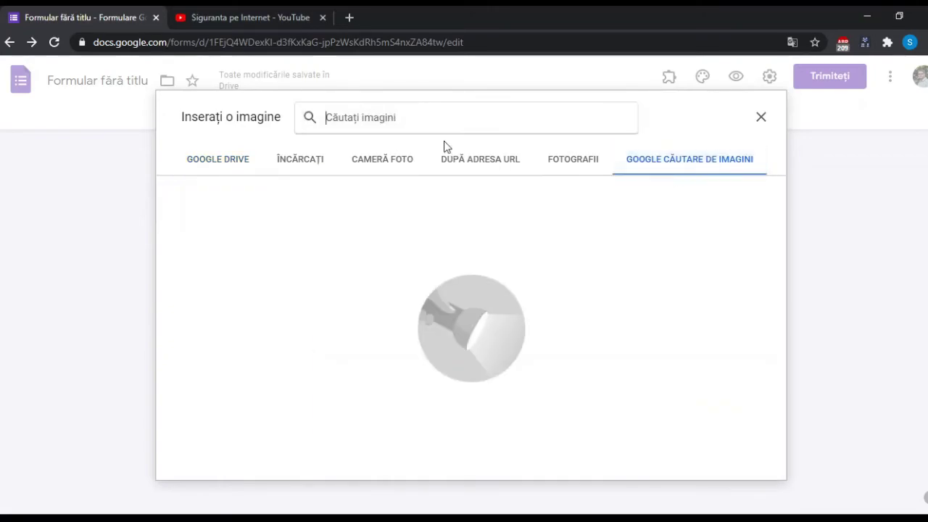
type("than")
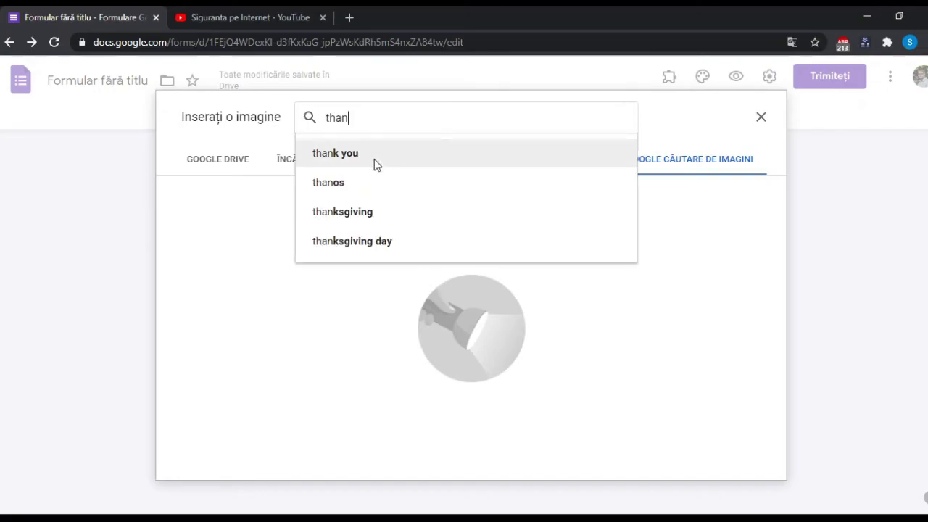
left_click(374, 159)
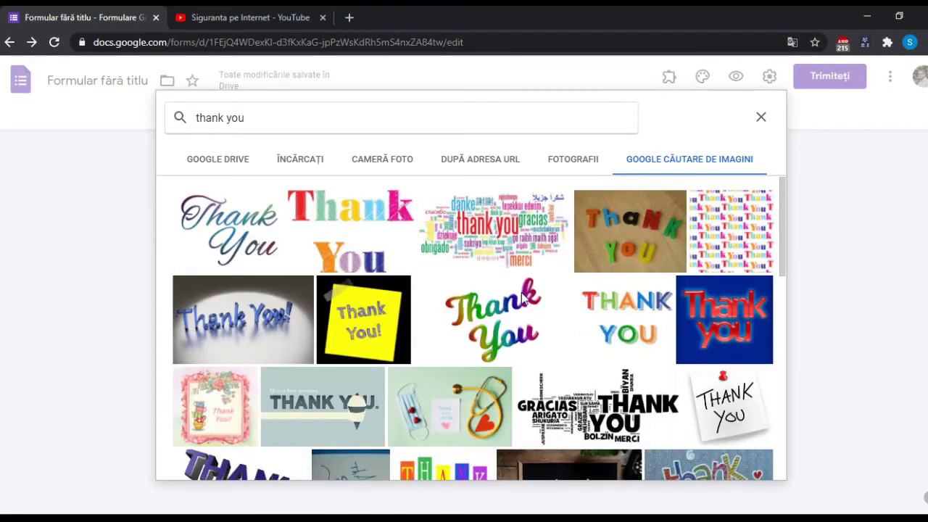
scroll(490, 261, "down", 3)
scroll(491, 265, "down", 2)
scroll(490, 265, "up", 3)
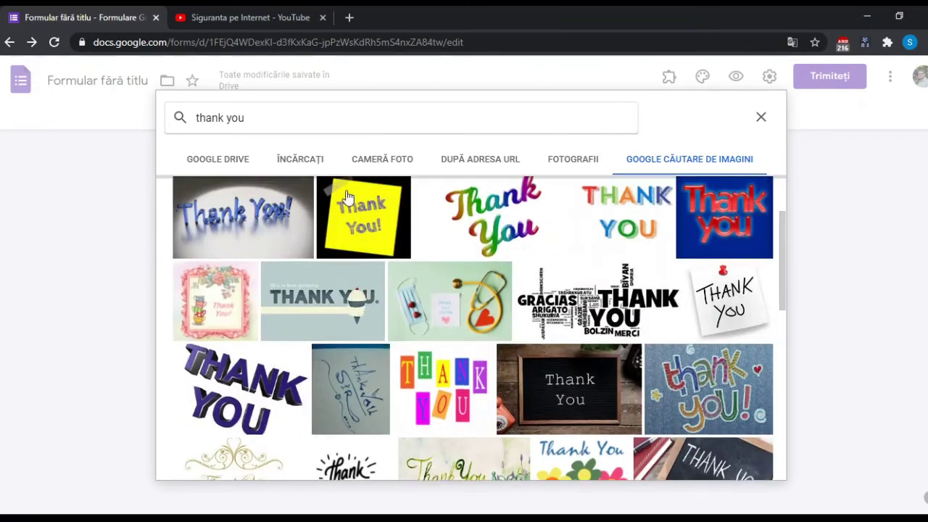
- Search Google images for "smiley face" and insert the thumbs-up smiley picture into the closing item
triple_click(197, 127)
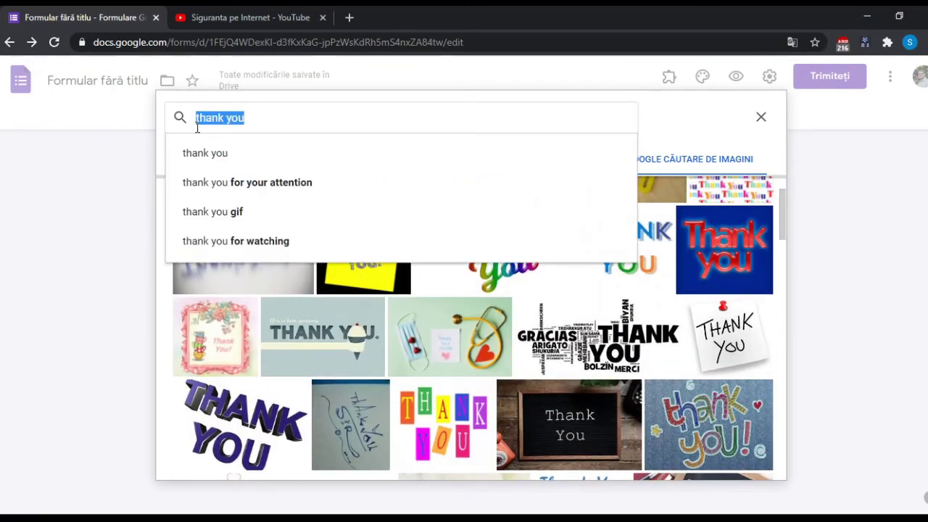
type("smile")
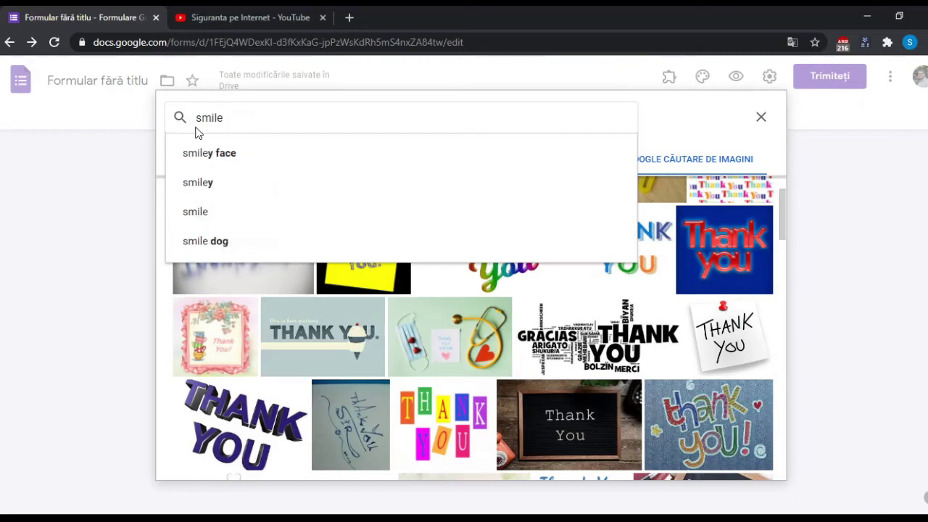
left_click(265, 158)
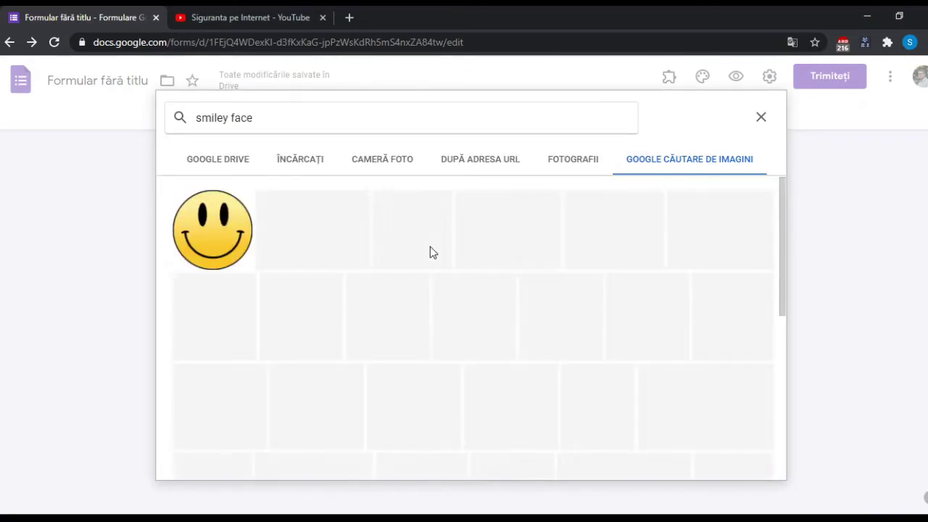
left_click(335, 265)
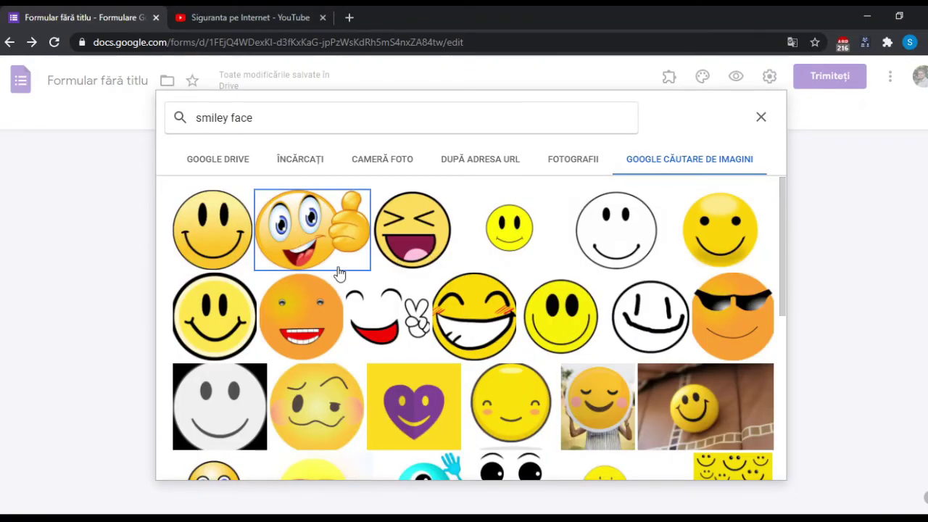
left_click(741, 473)
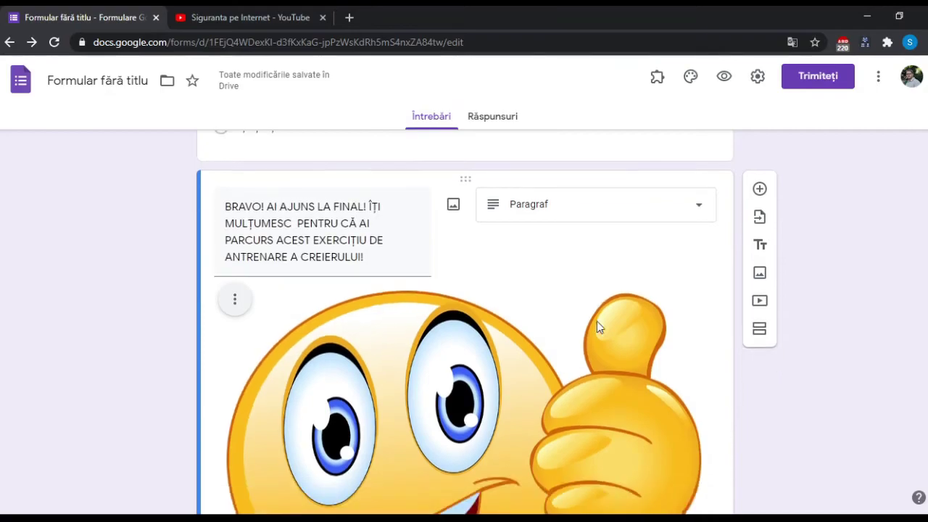
- Review the form from the closing item back up to its title, description and student detail questions
scroll(596, 328, "down", 3)
scroll(596, 327, "up", 4)
scroll(597, 323, "up", 15)
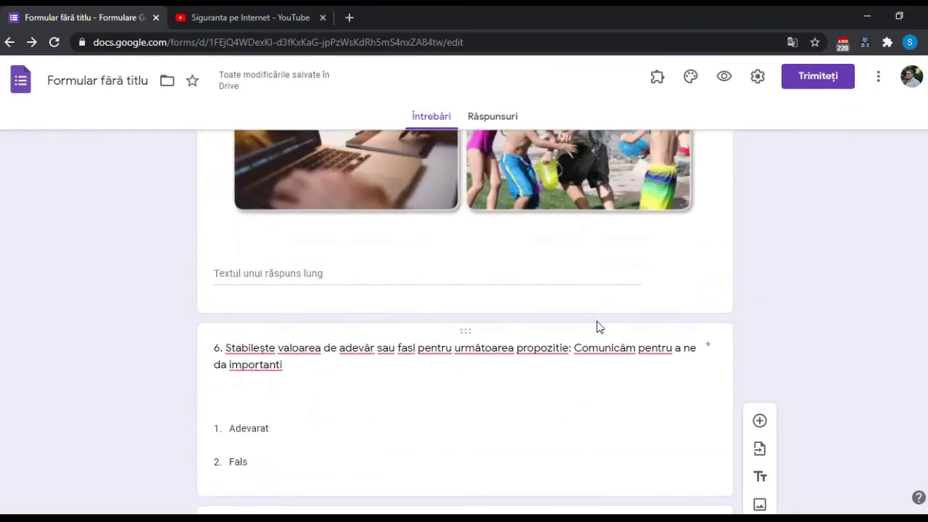
scroll(597, 322, "up", 12)
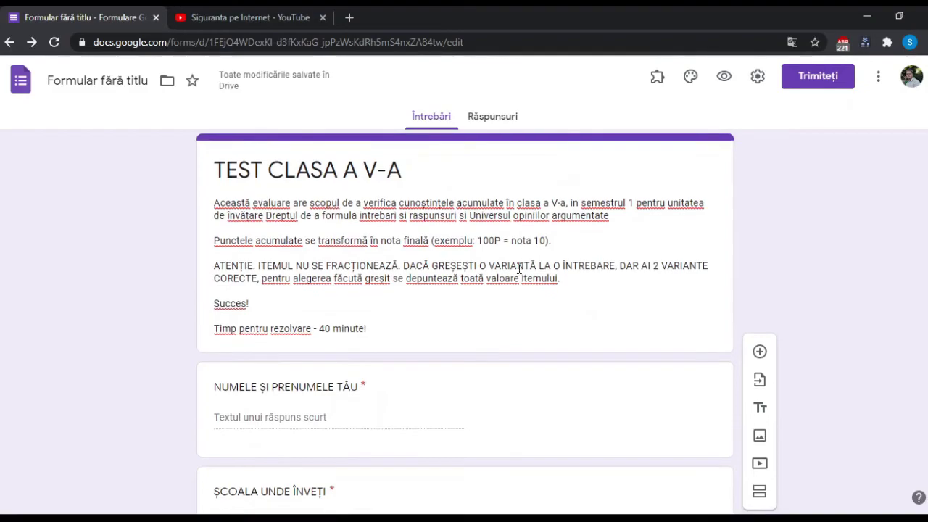
scroll(518, 274, "down", 2)
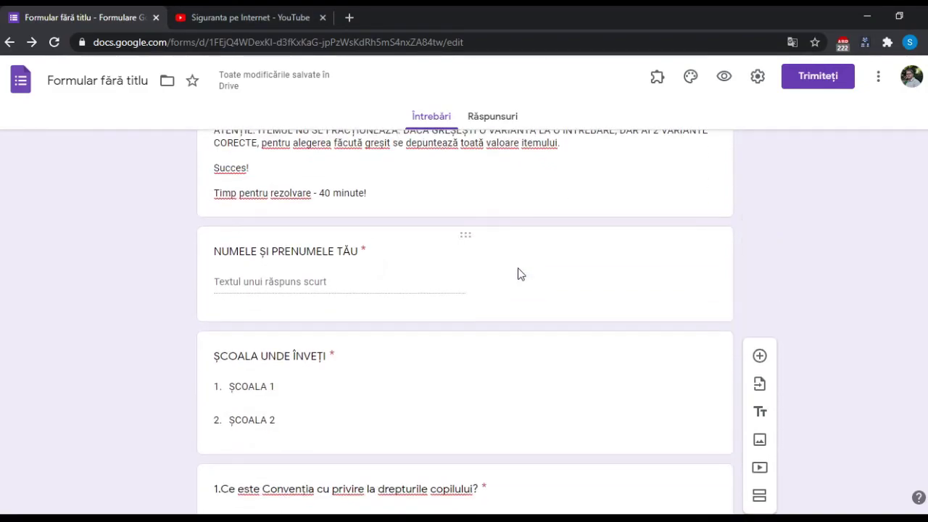